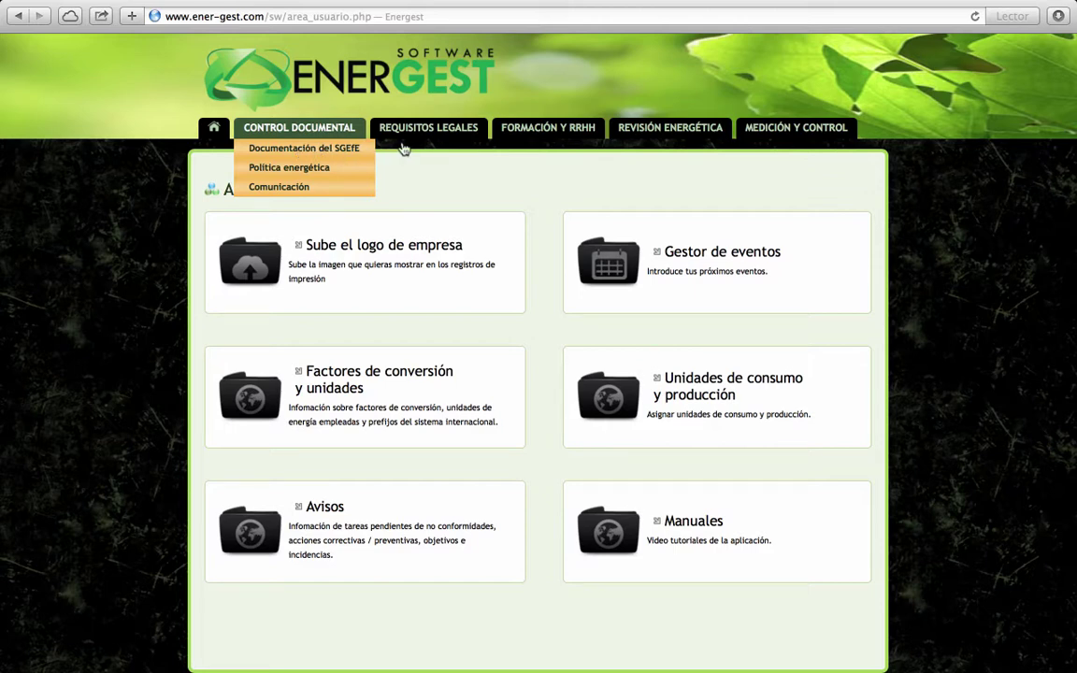
Open the Manual section of the SGEfE documentation and start a new manual record
mouse_move(369, 147)
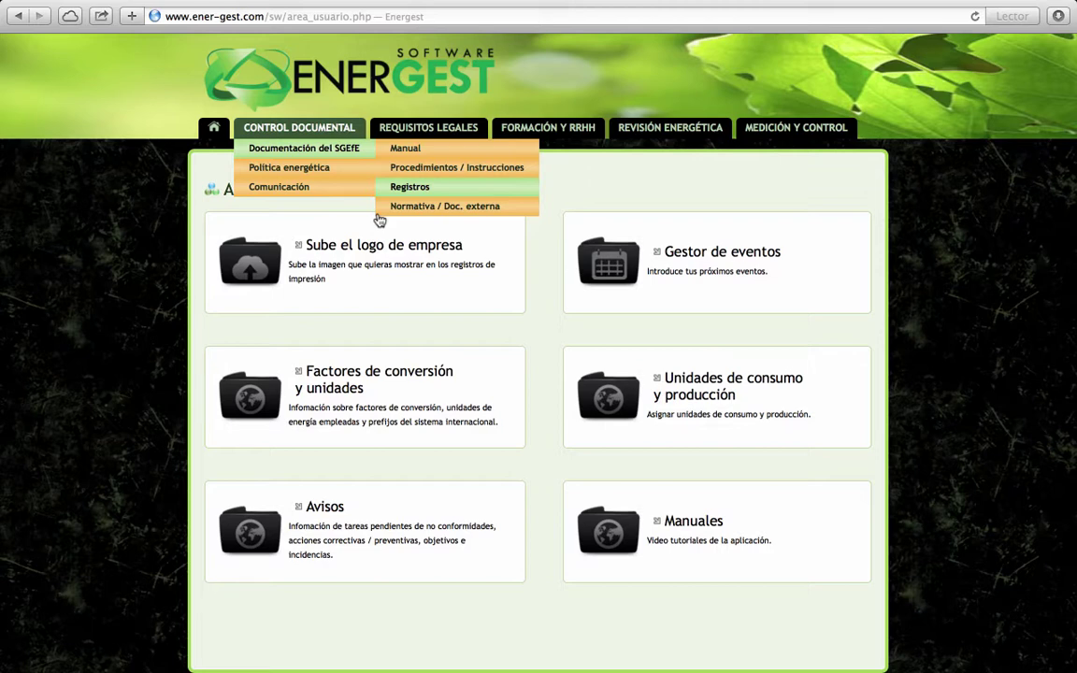
click(404, 152)
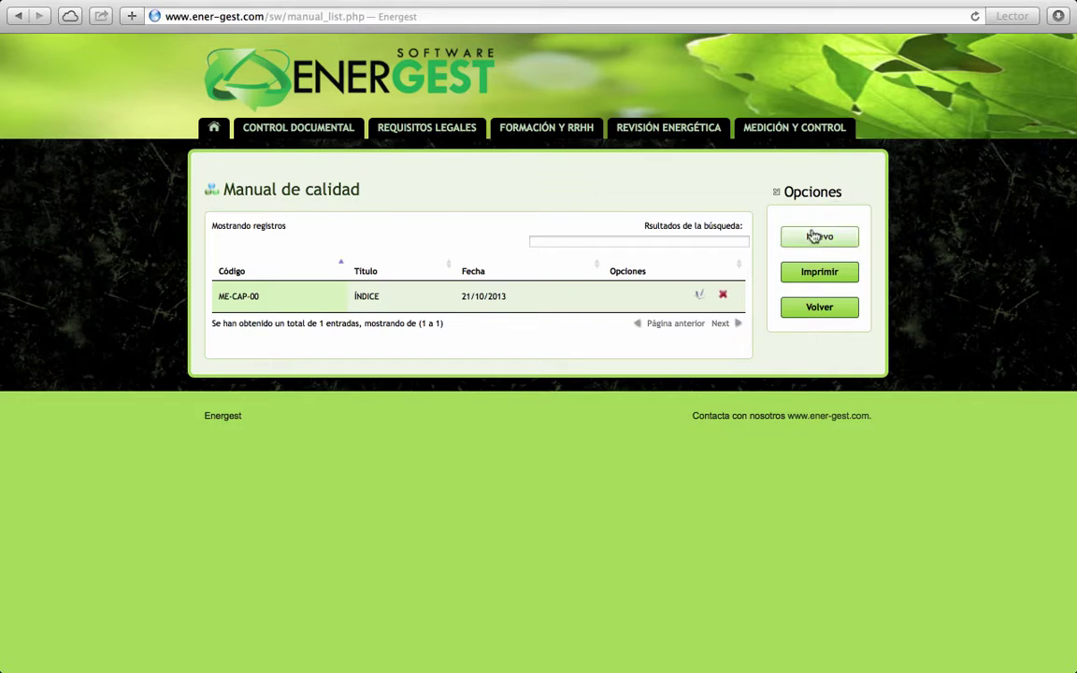
click(813, 236)
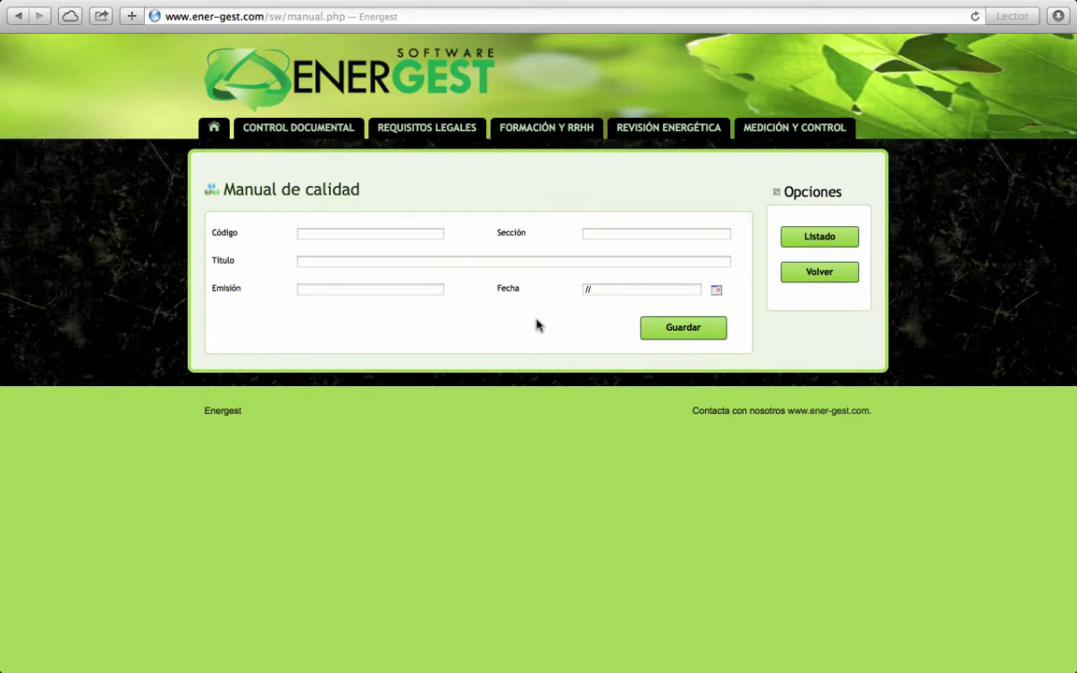
Enter ME-CAP-01 as the new manual record's code and 1 as its section
click(351, 232)
text(M)
key(Down)
key(Down)
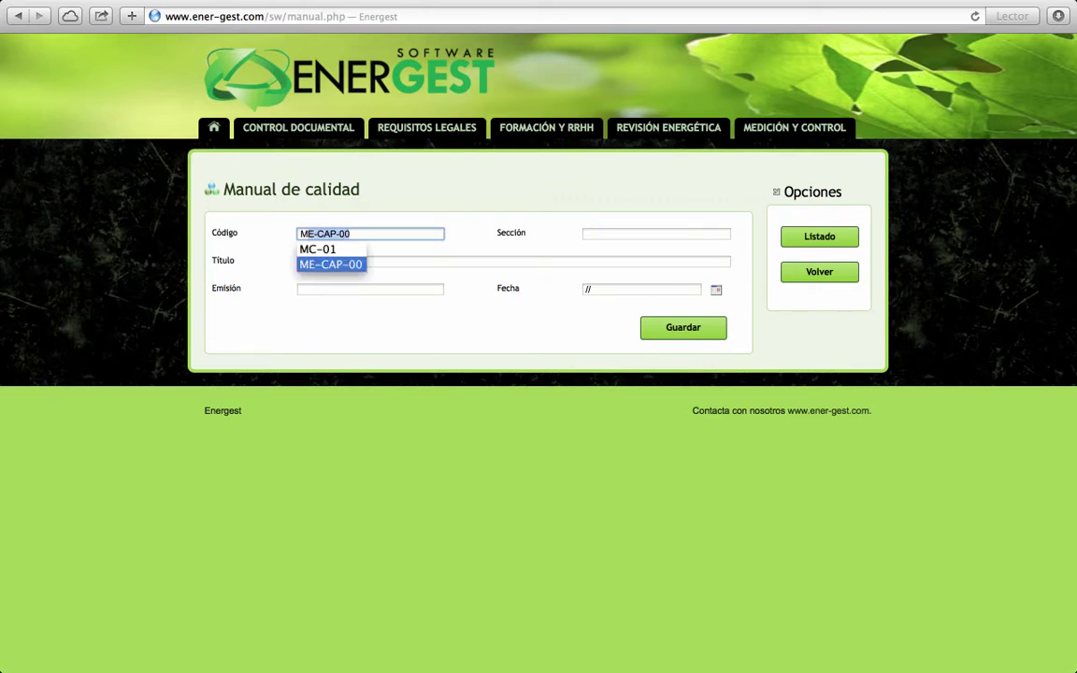
key(BackSpace)
text(1)
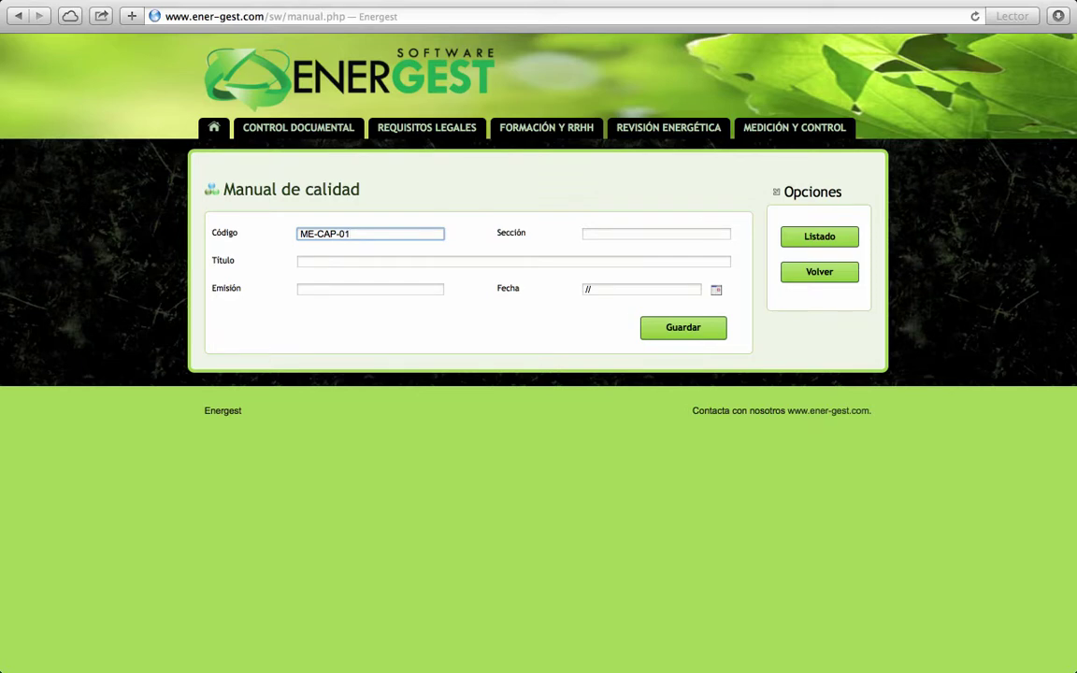
key(Tab)
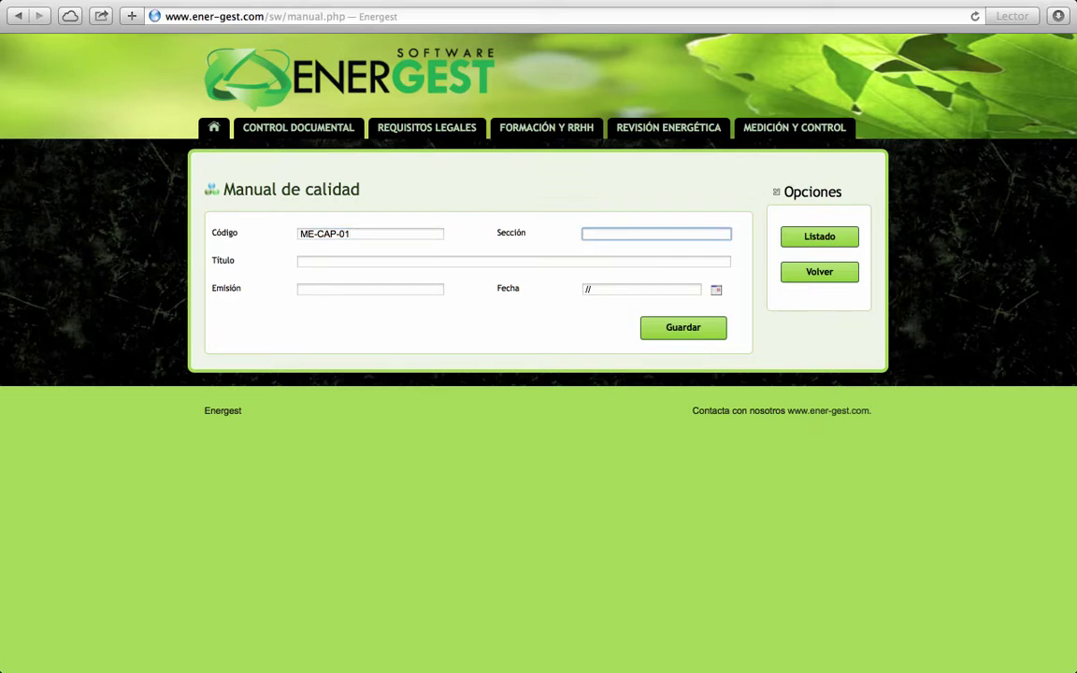
text(1)
key(Tab)
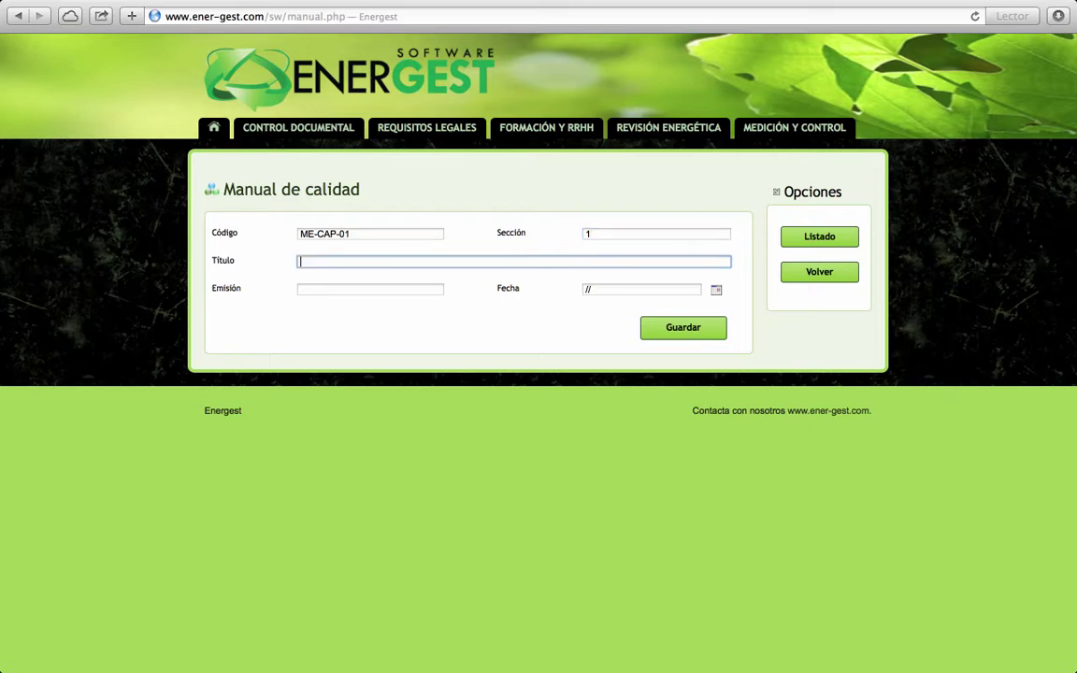
Enter the title "INTRODUCCIÓN AL SISTEMA DE GESTIÓN DE LA EFICIENCIA ENERGÉTICA" for the manual record
text(INTRODUCCIÓN AL SISTEMA DE F)
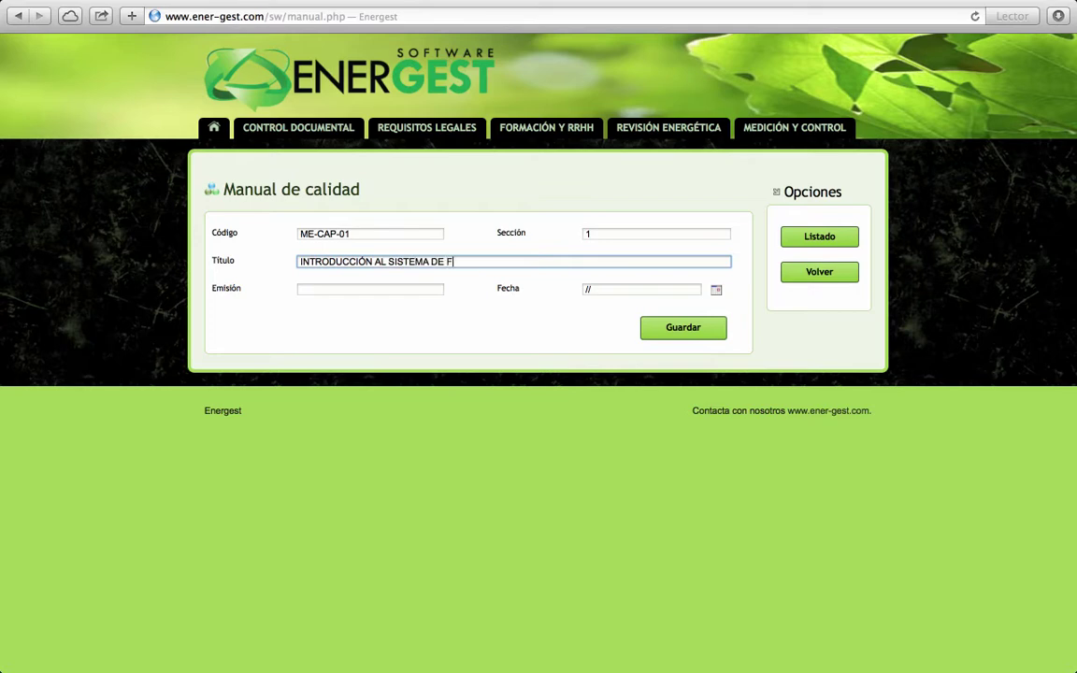
key(BackSpace)
text(GESTIÓN DE LA EFICIENCIA ENERGÉTICA)
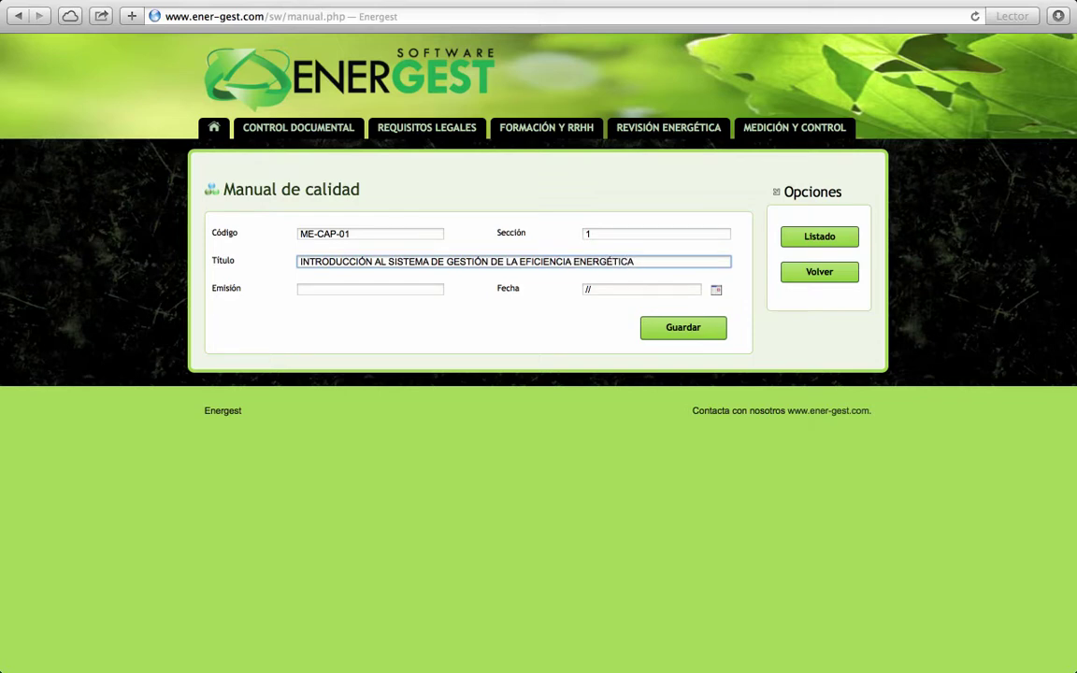
Set the record's emission to 1 and its date to 21/10/2013, and save the record
click(301, 289)
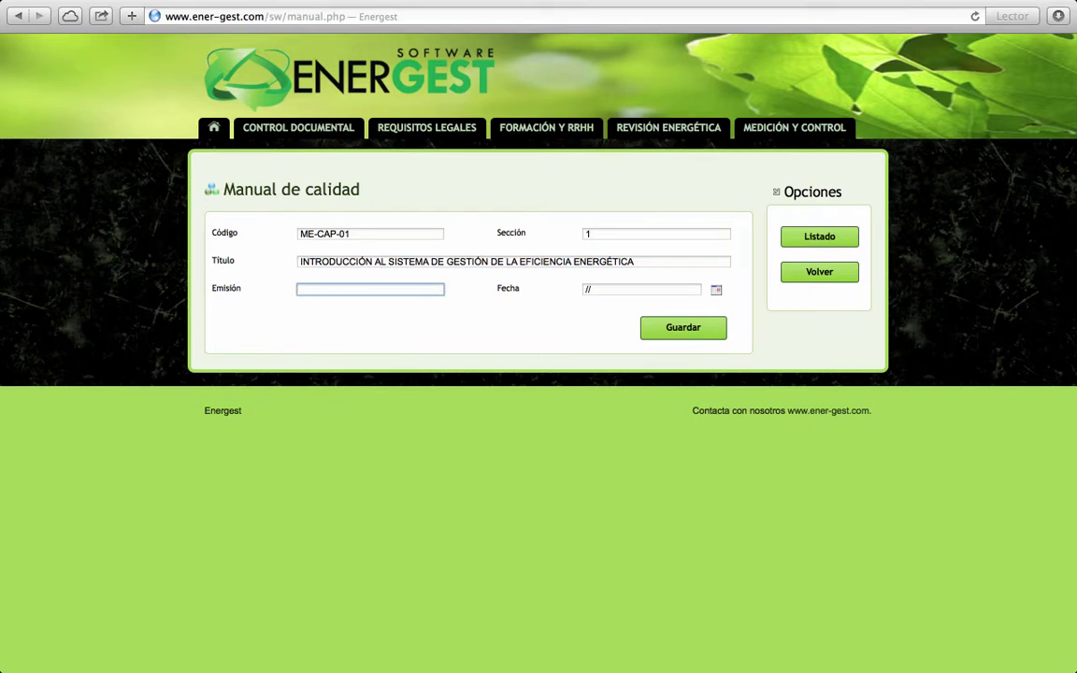
text(1)
key(BackSpace)
text(0)
key(BackSpace)
text(1)
key(Tab)
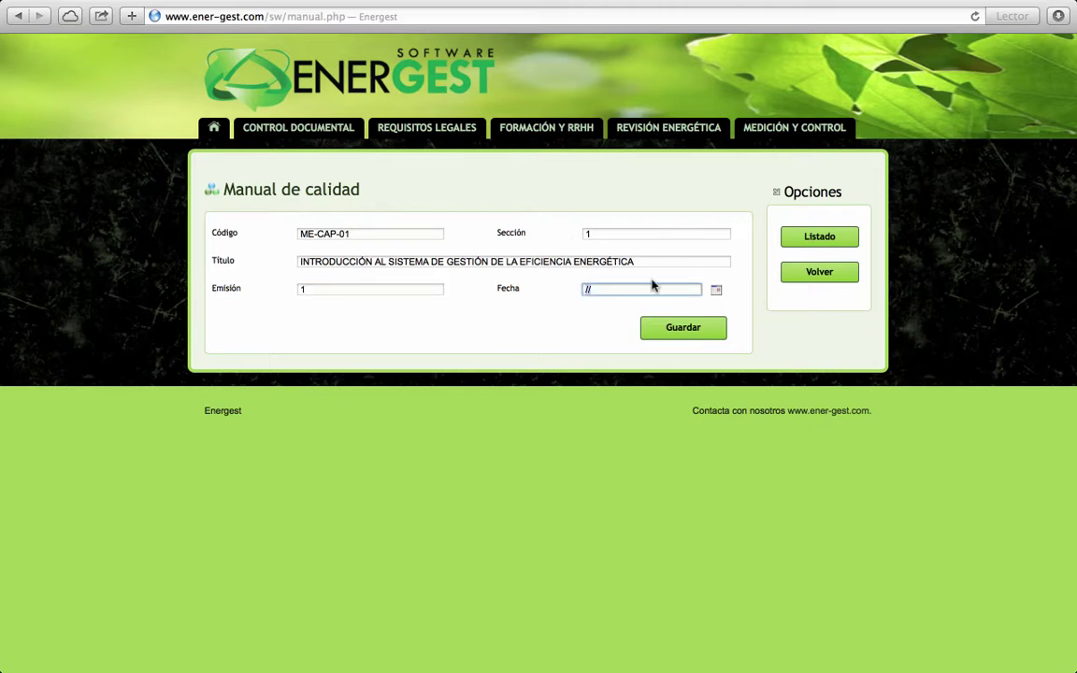
click(714, 291)
click(725, 440)
click(674, 329)
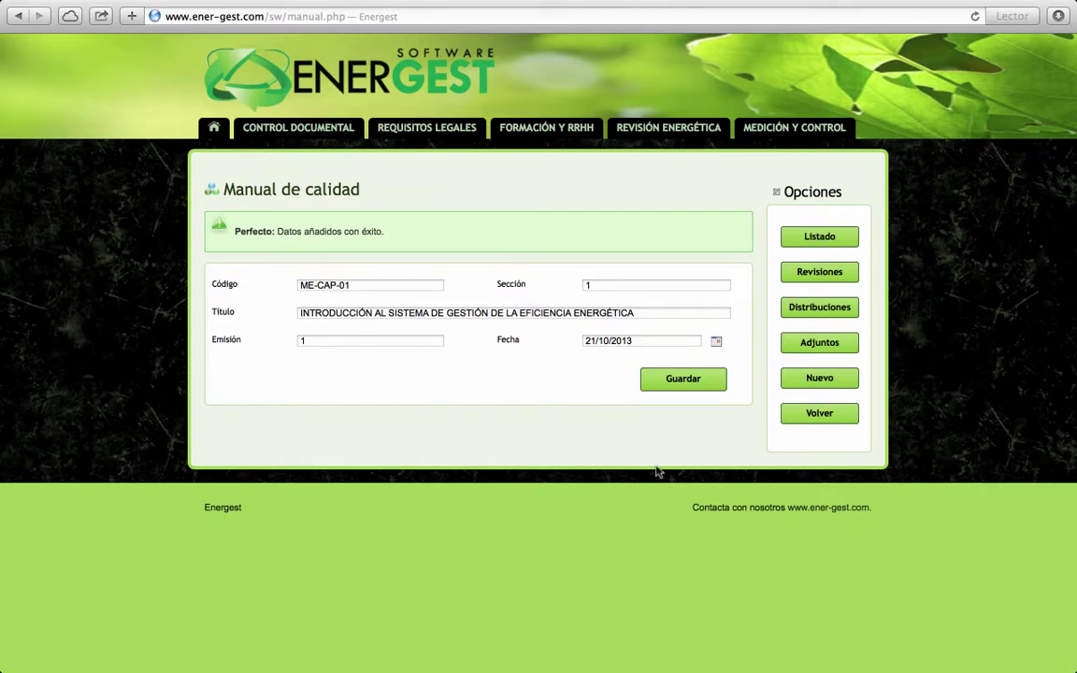
Open the record's revisions and enter revision 1 with the motive INICIAL and the date 21/10/2013
click(820, 276)
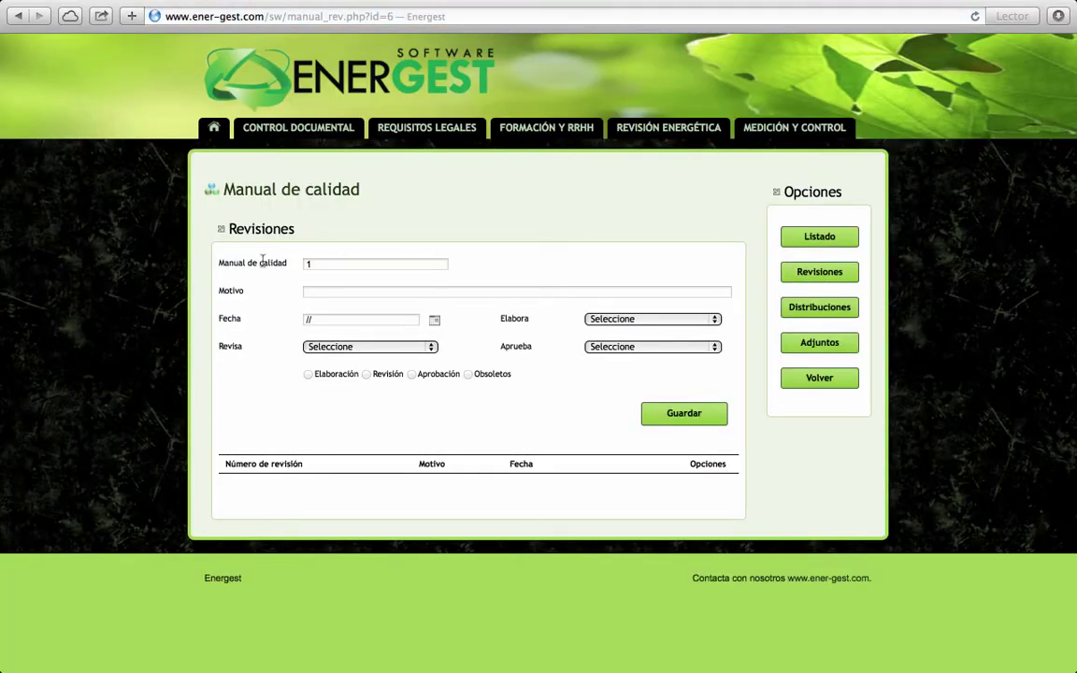
click(318, 294)
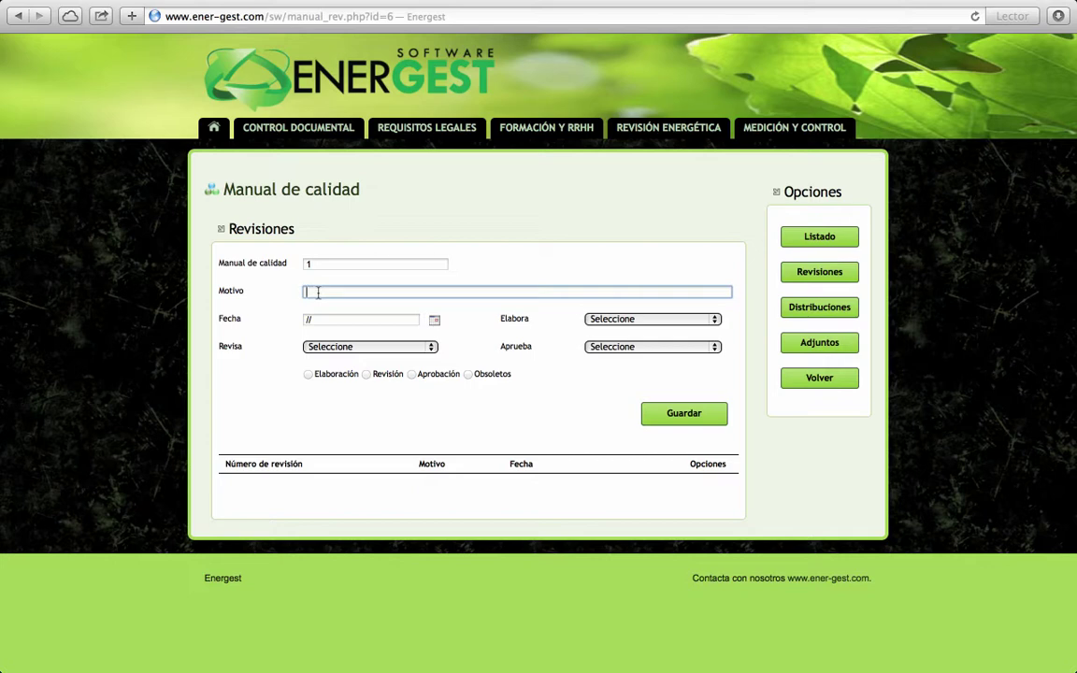
text(INICIAL)
key(Tab)
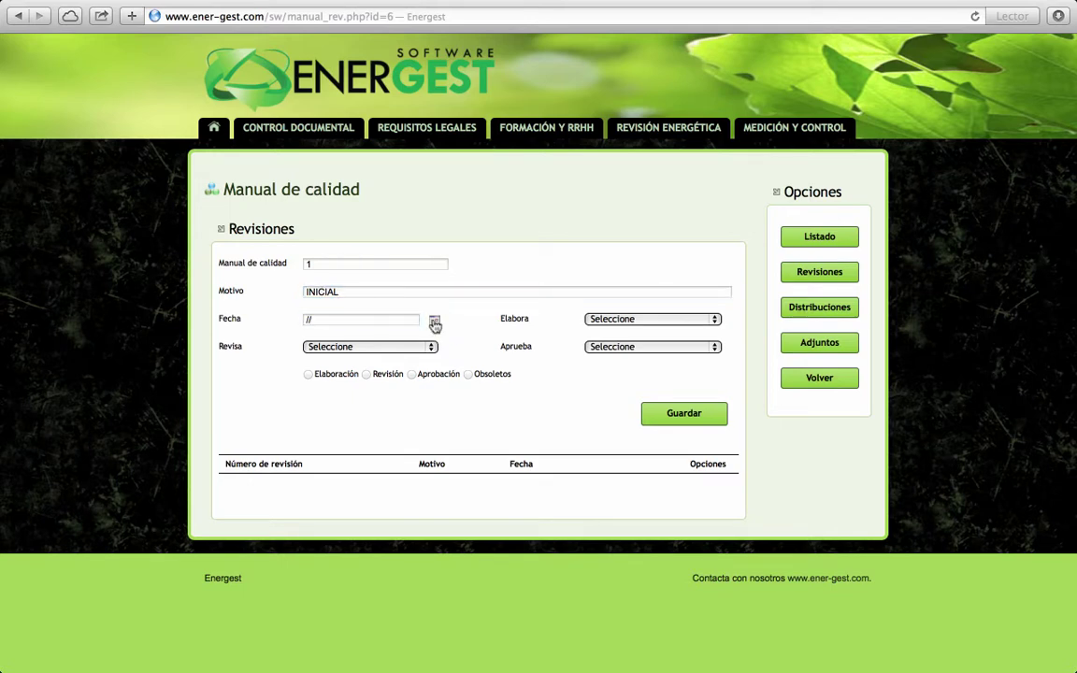
click(436, 320)
click(441, 476)
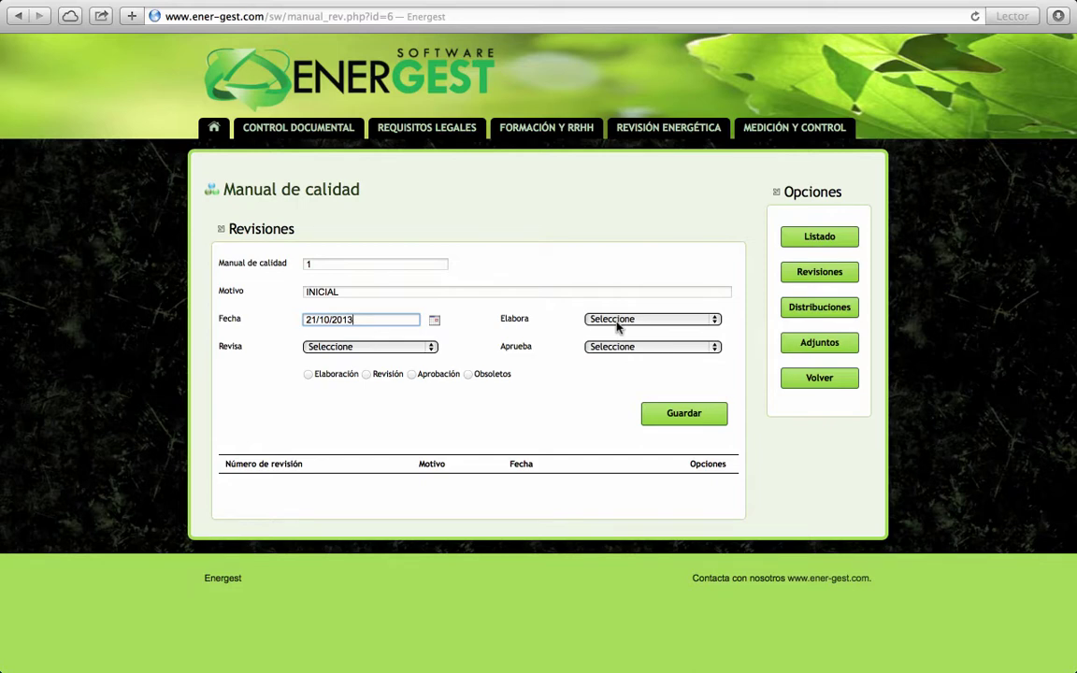
click(552, 324)
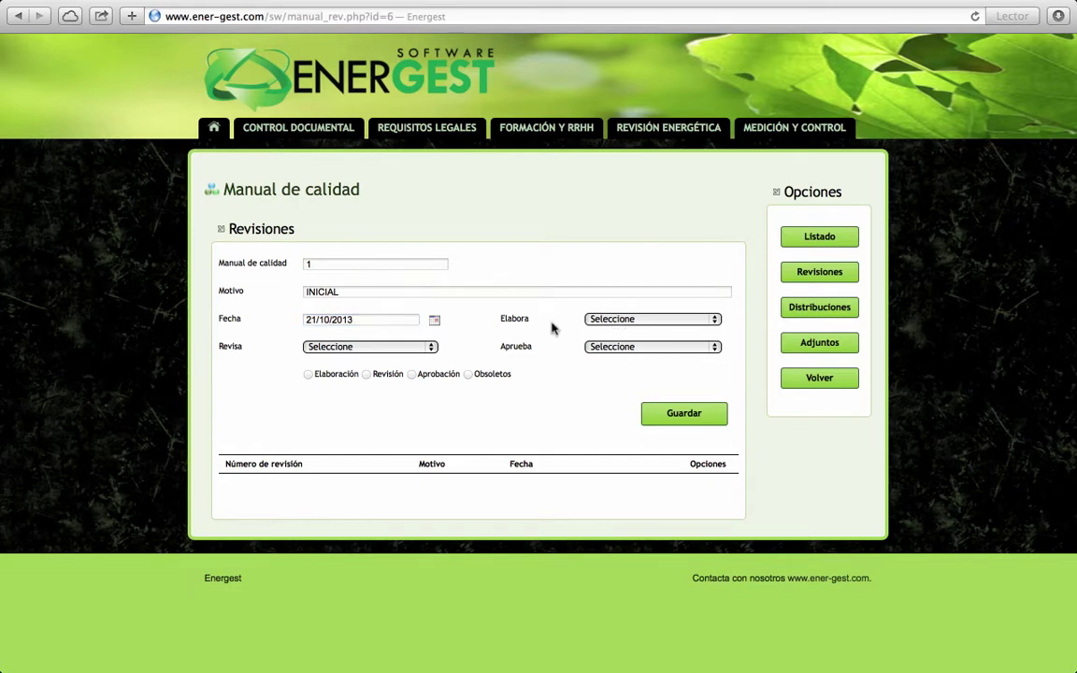
Assign the first listed employee to Elabora, the second to Revisa and the last to Aprueba for revision 1
click(630, 322)
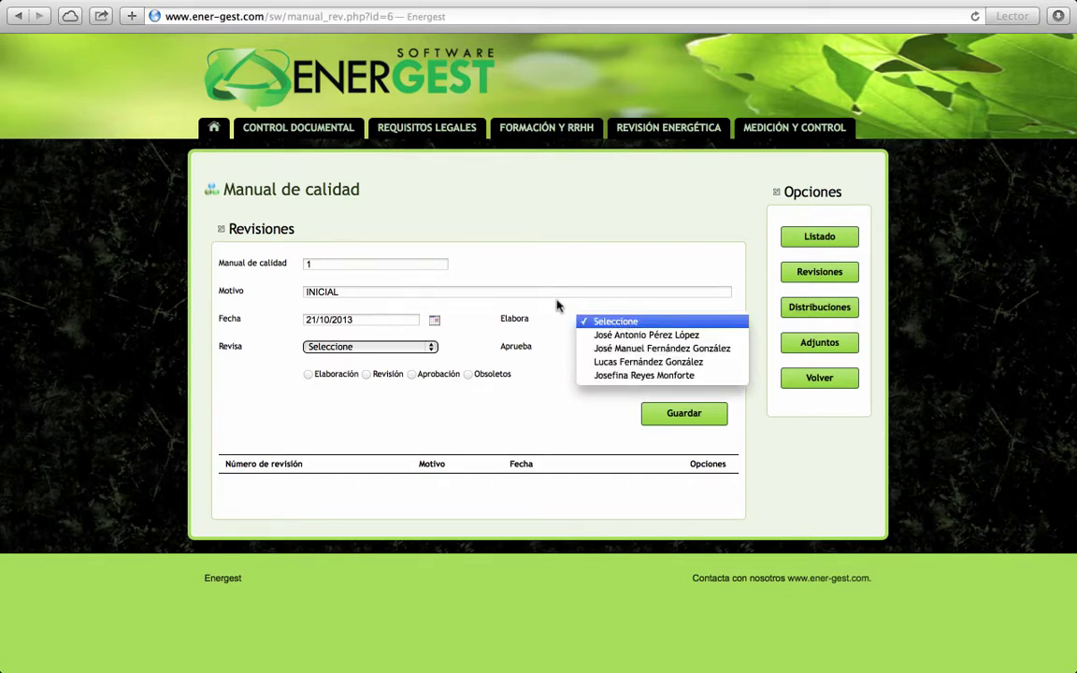
click(602, 338)
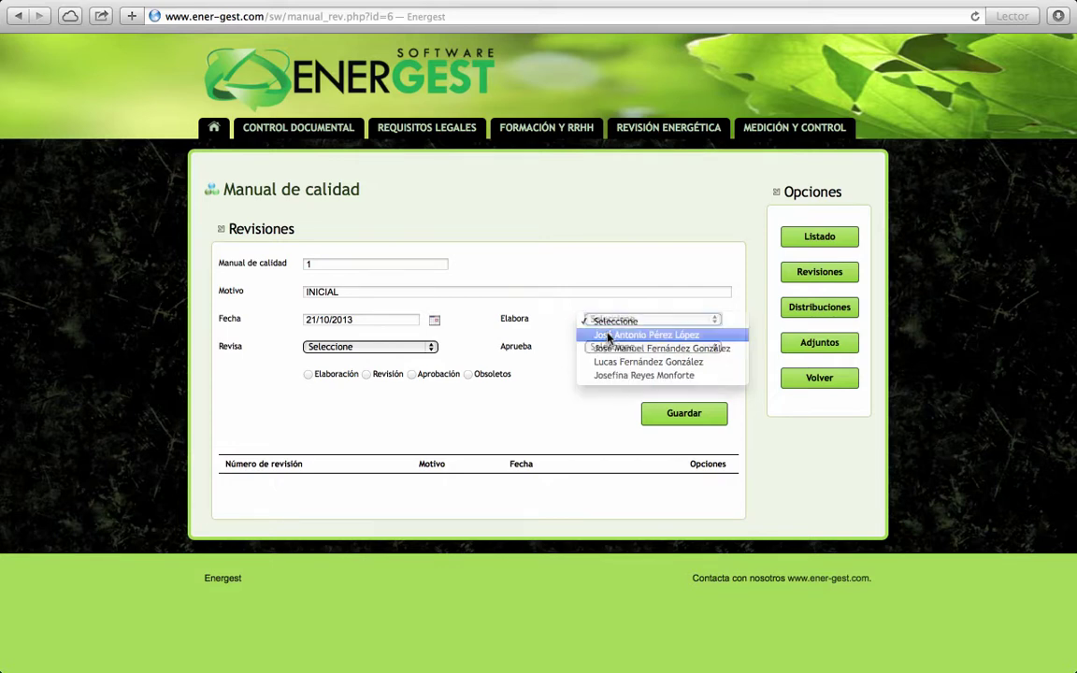
click(389, 346)
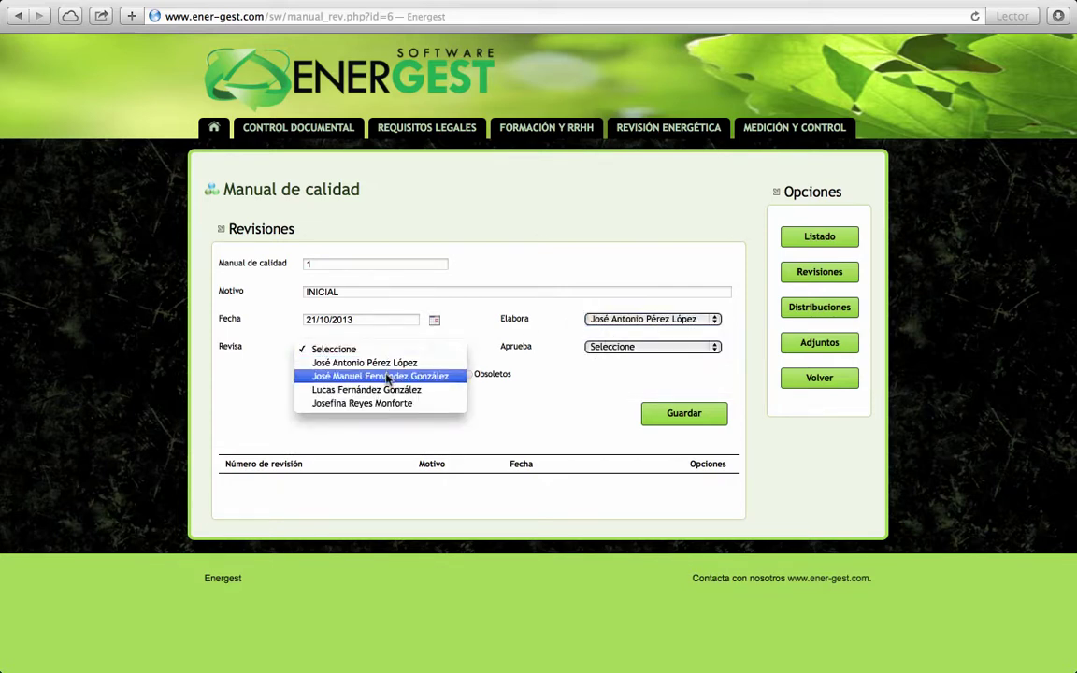
click(402, 375)
click(629, 353)
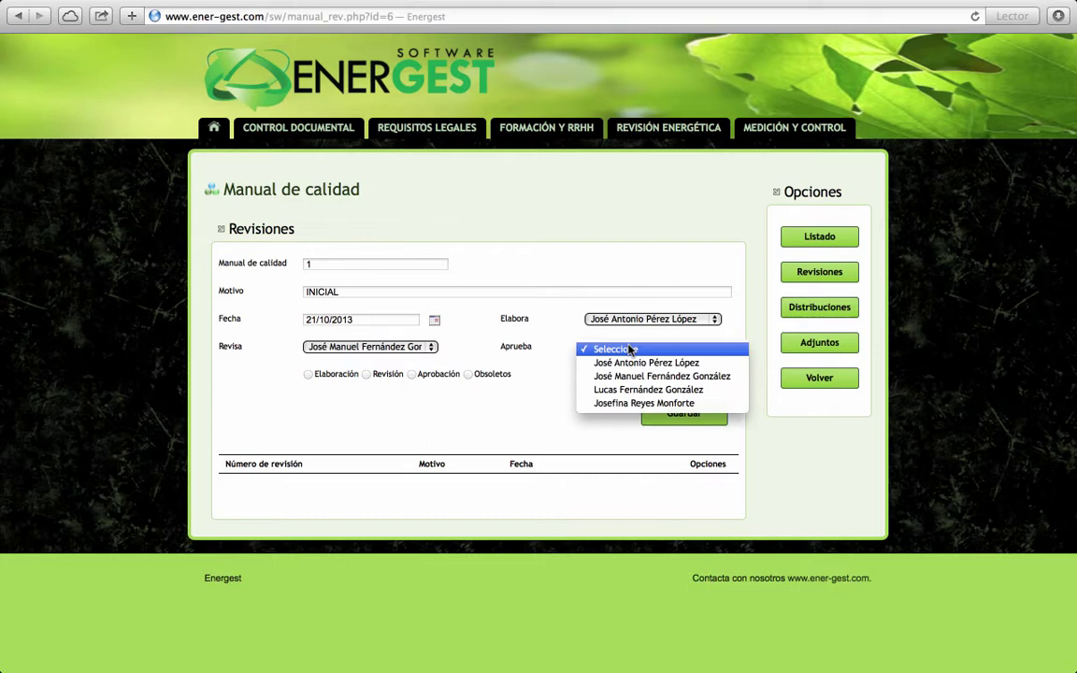
click(631, 406)
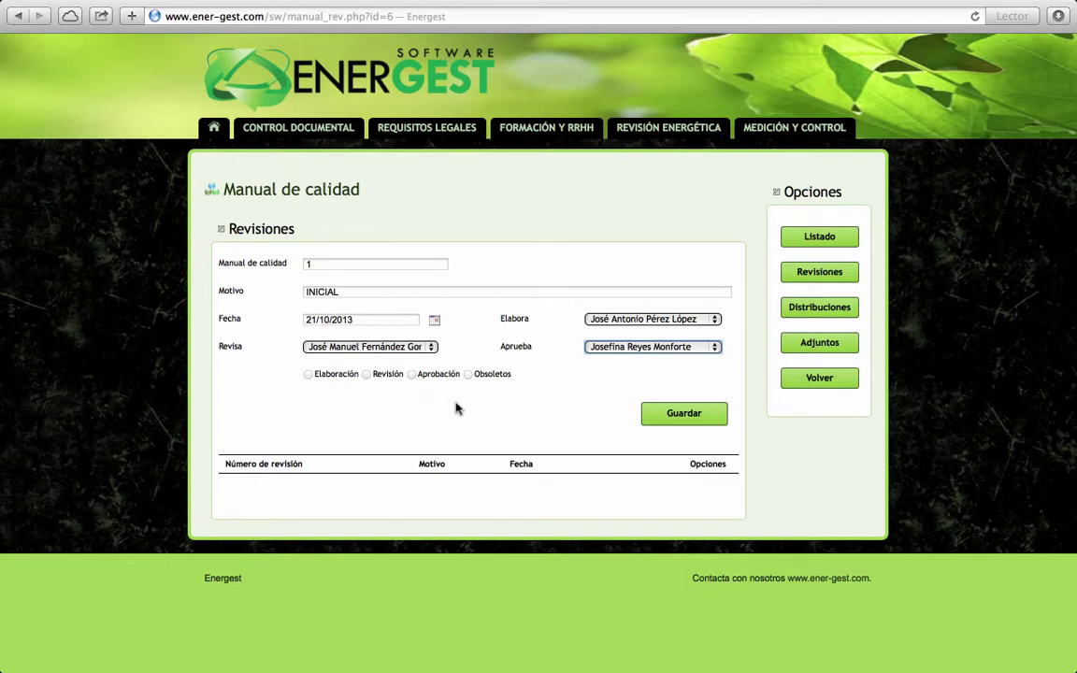
Mark revision 1 with the status Aprobación and save it
click(411, 375)
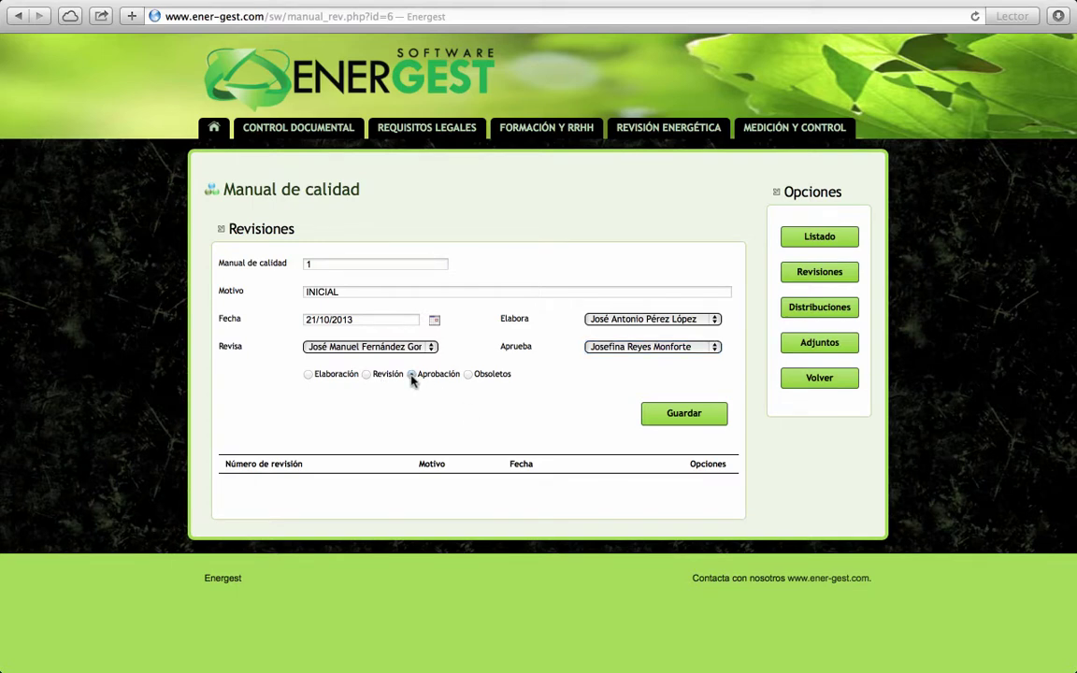
click(665, 419)
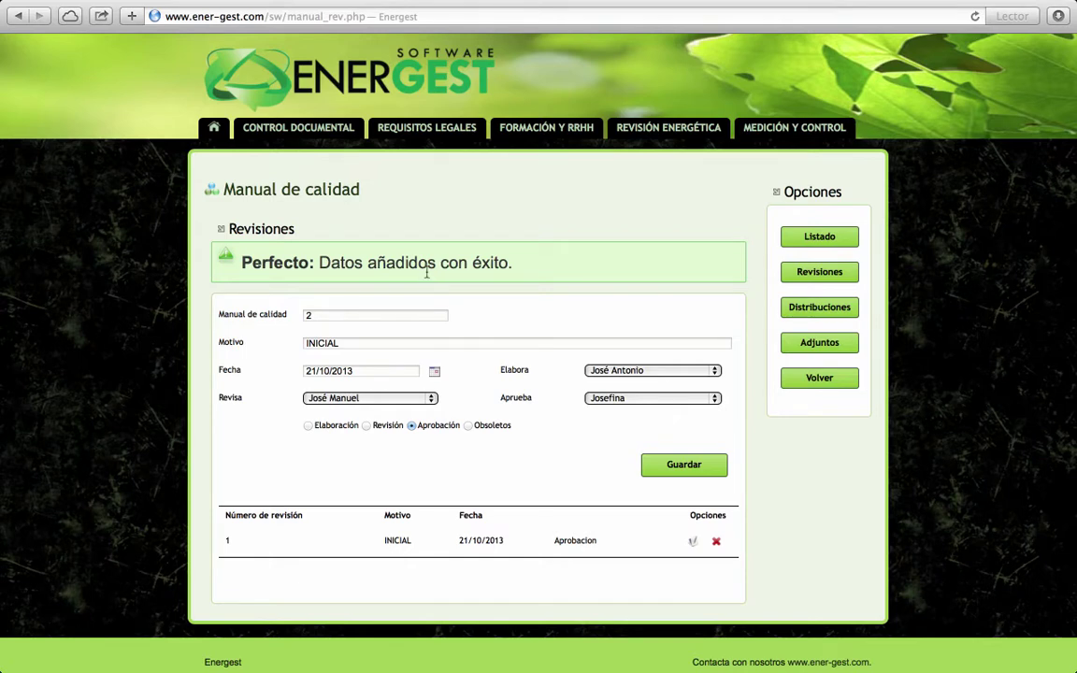
scroll(431, 274, down, 1)
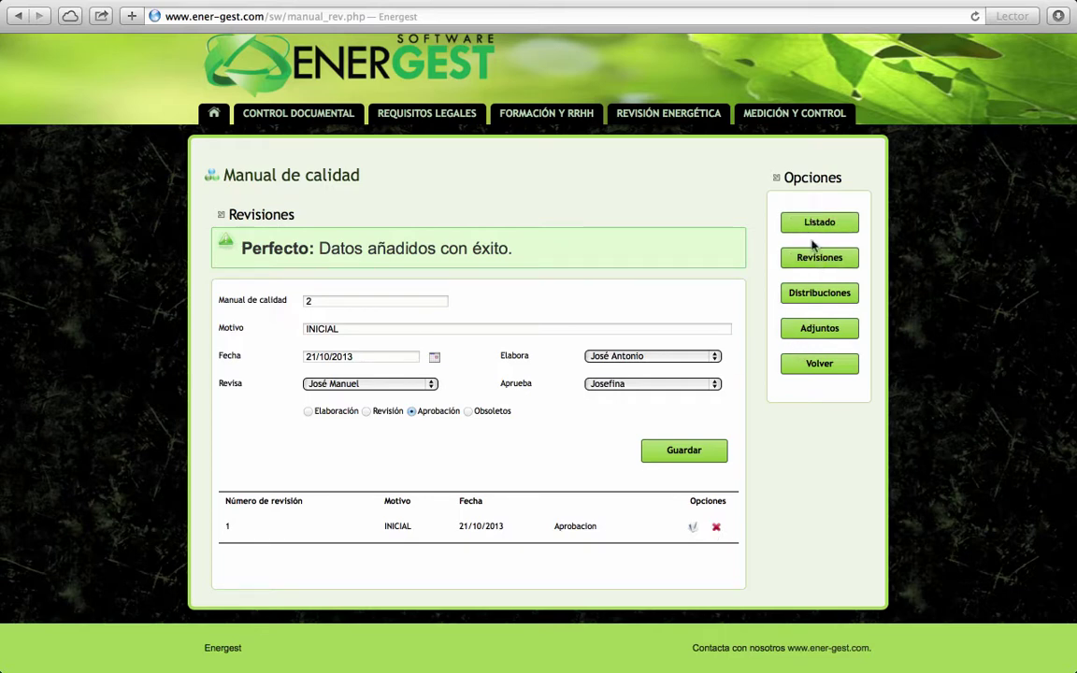
Reopen the revisions form and enter revision 2 with the motive "AUDITORIA INTERNA; CONSEJO DEL AUDITOR" and the date 25/10/2013
click(817, 362)
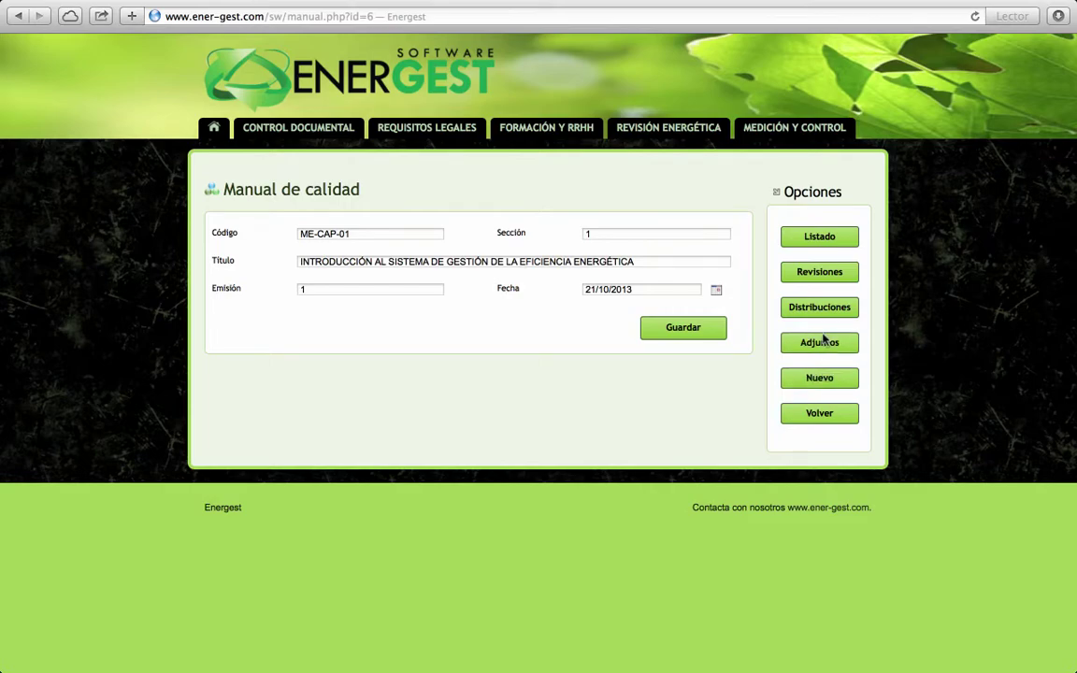
click(817, 276)
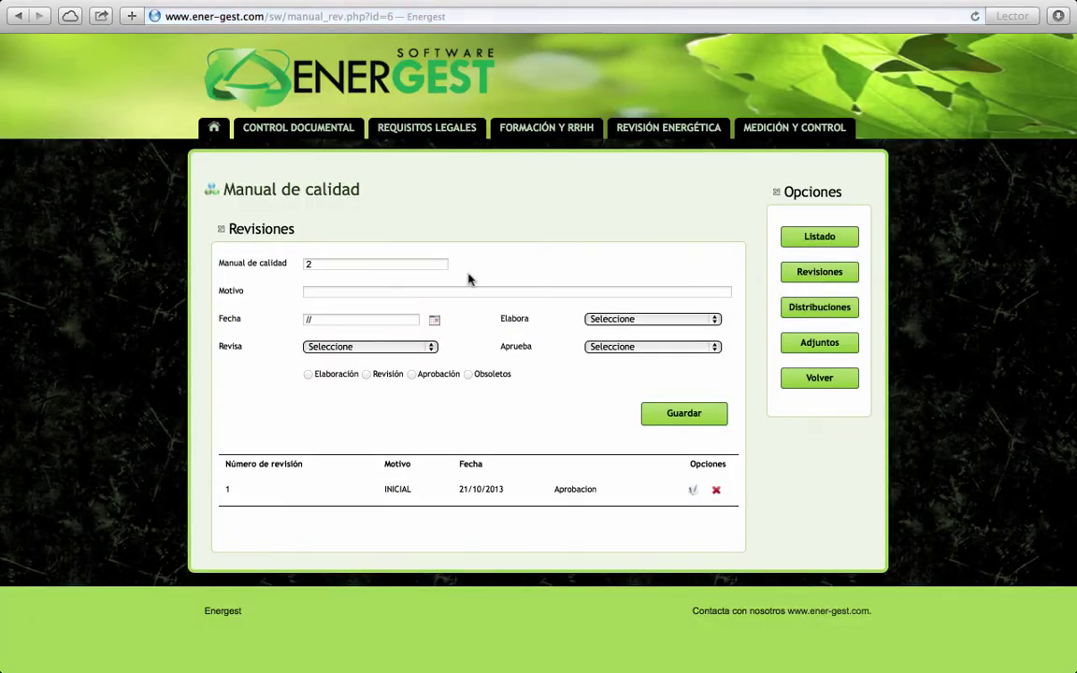
click(410, 292)
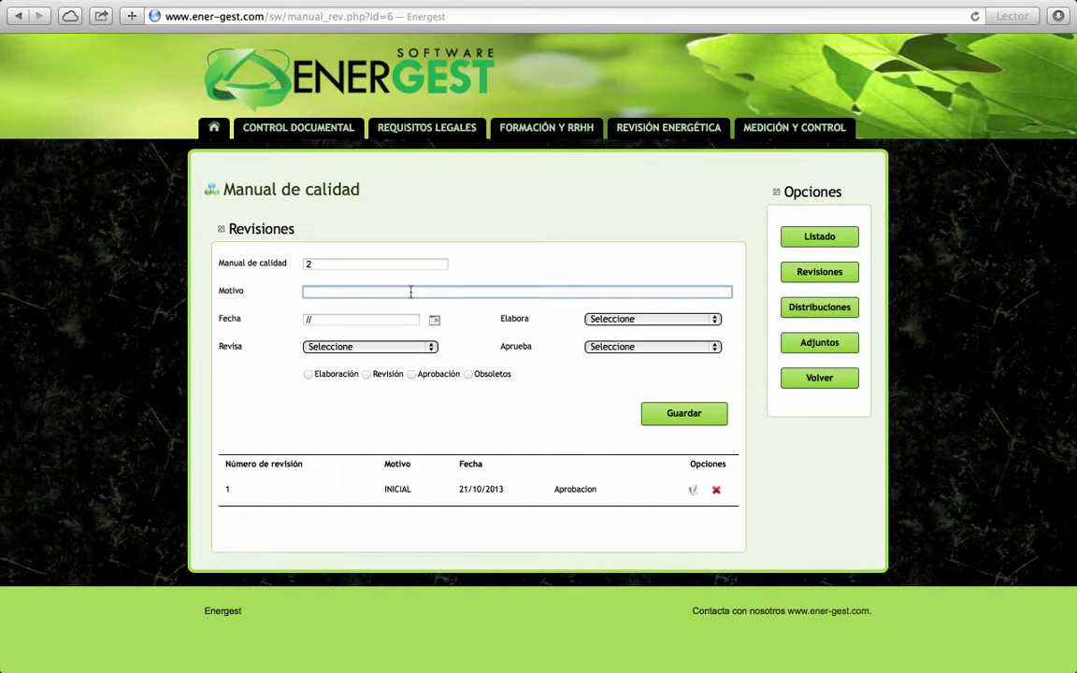
text(AUD)
key(Down)
key(Down)
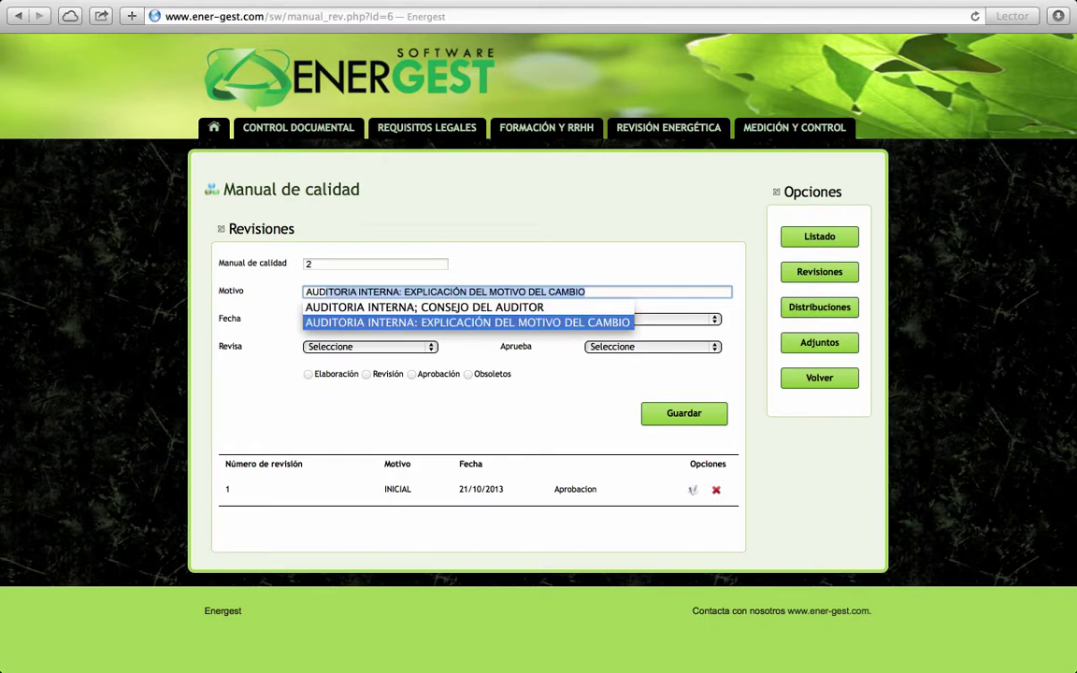
key(Up)
key(Tab)
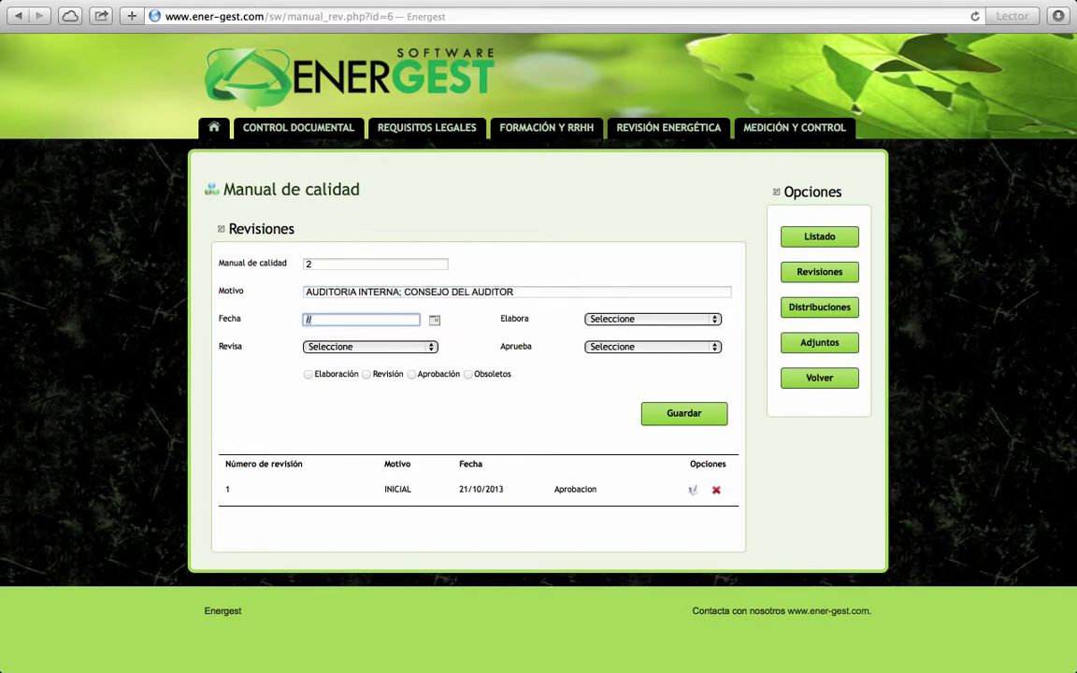
click(434, 320)
click(561, 477)
Assign the first listed employee to Elabora, the second to Revisa and the last to Aprueba for revision 2, with status Aprobación
click(617, 319)
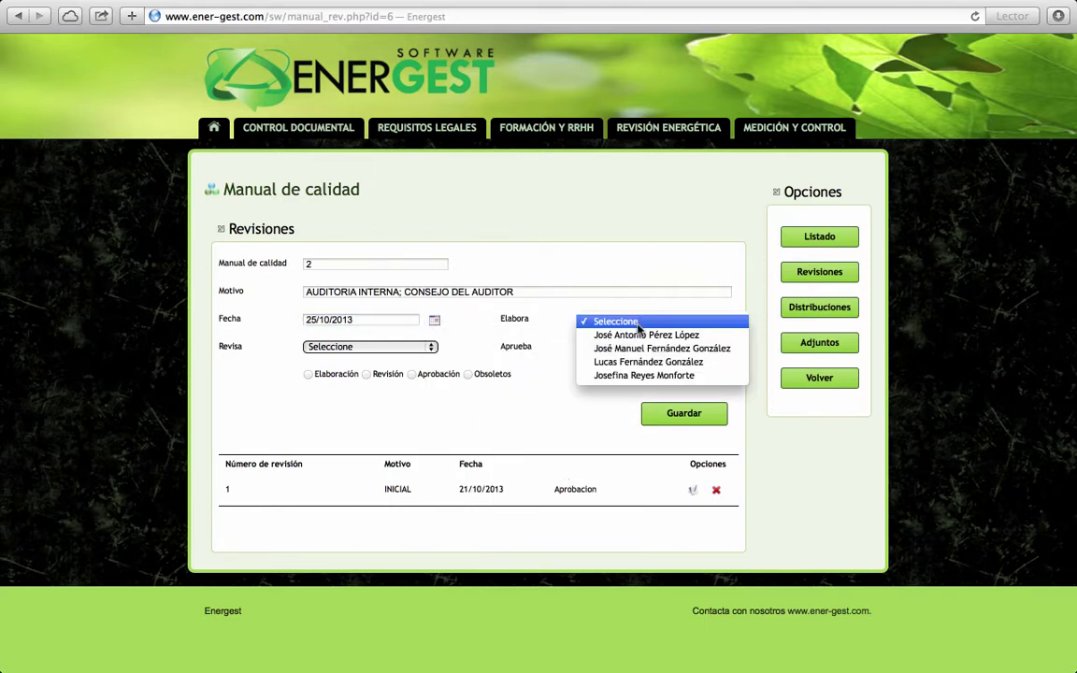
click(608, 334)
click(374, 347)
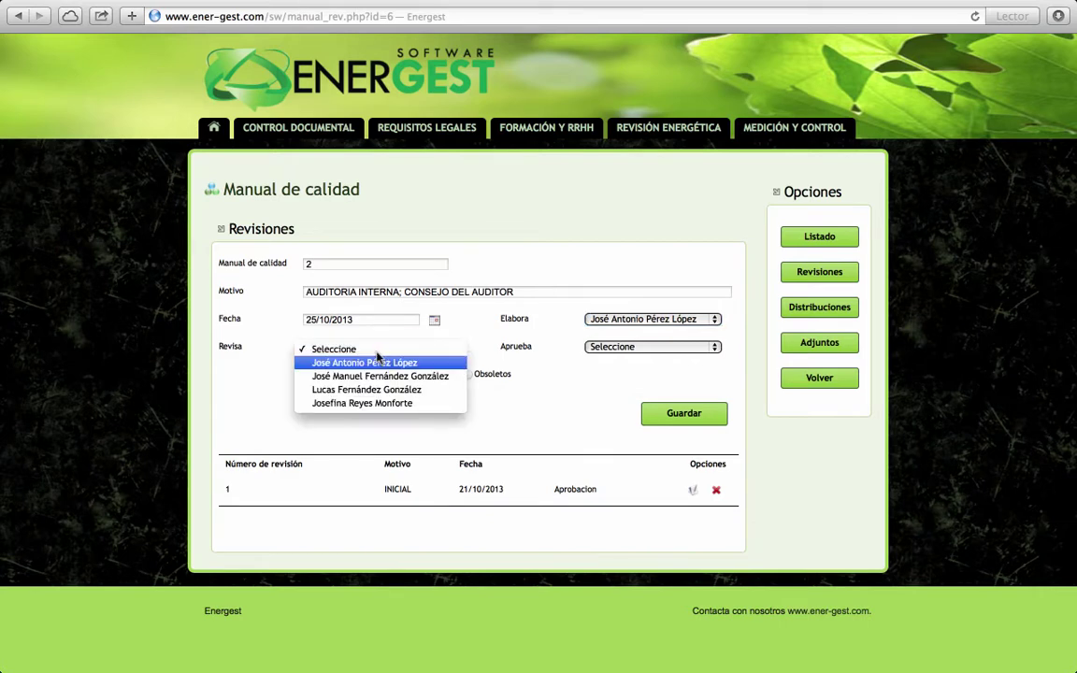
click(374, 375)
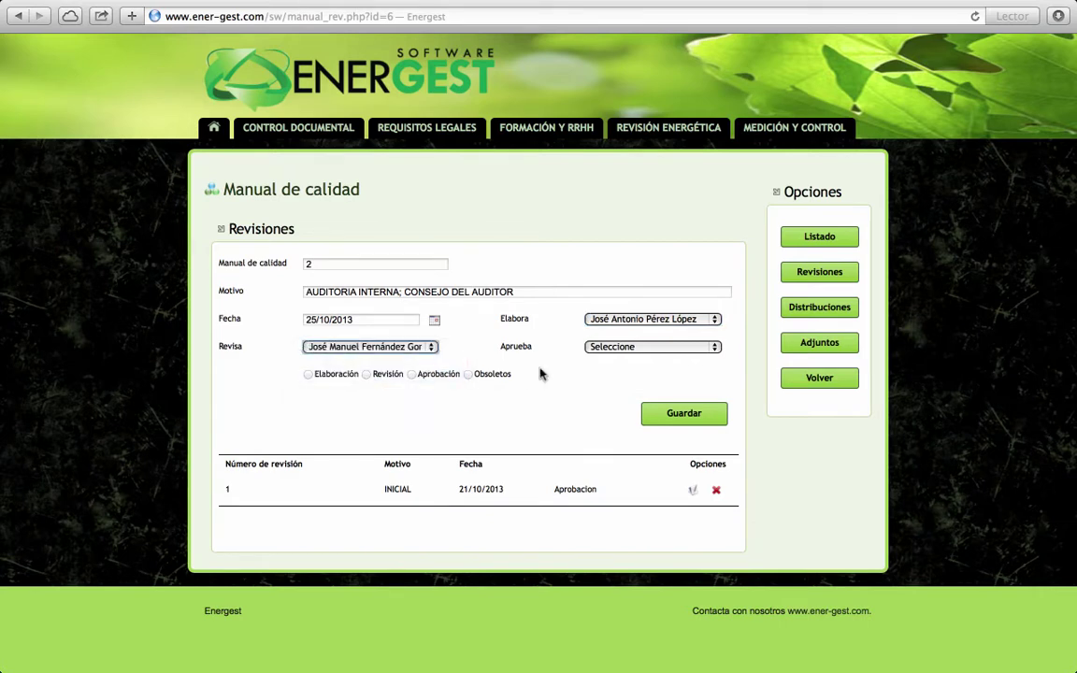
click(613, 347)
click(616, 403)
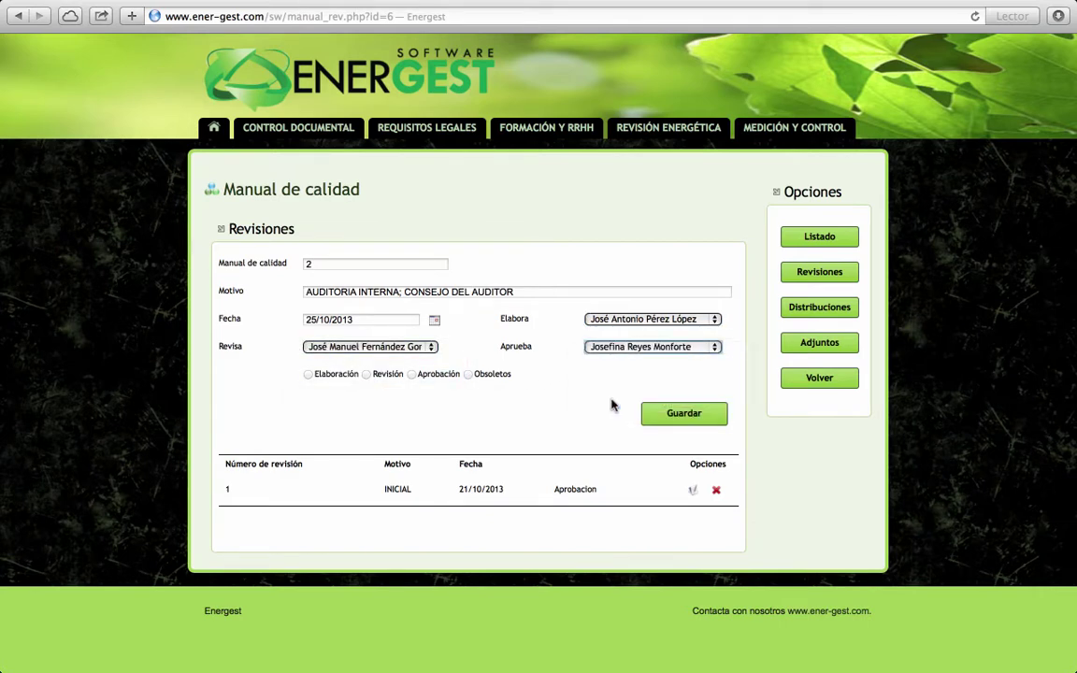
click(410, 374)
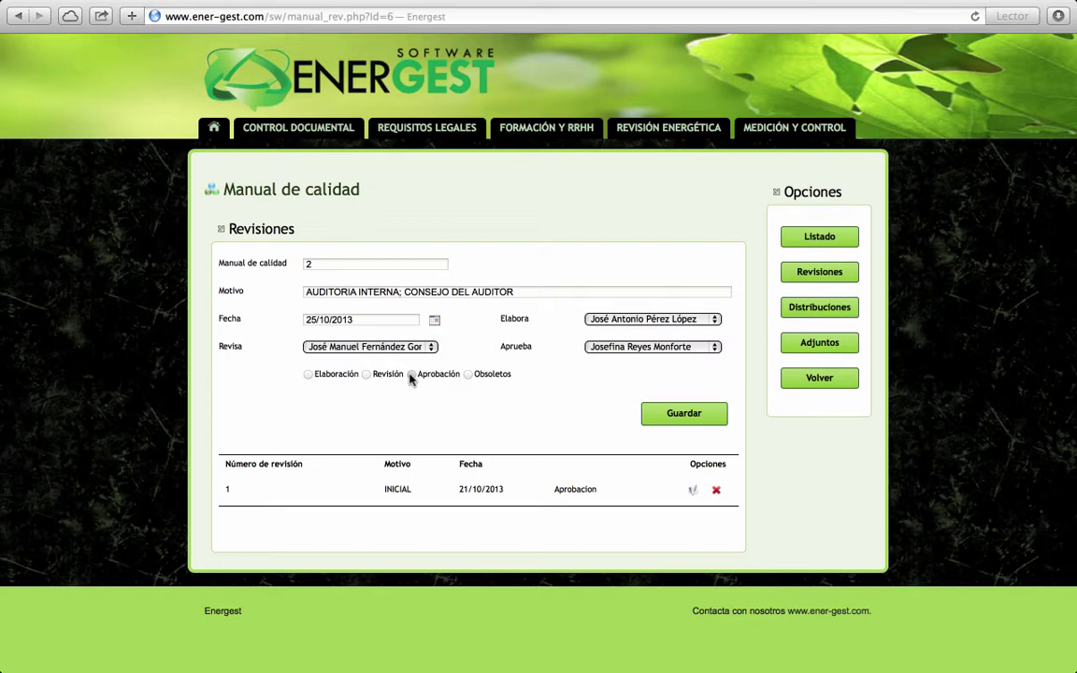
Save revision 2 and check the status of both revisions in the revision list
click(672, 416)
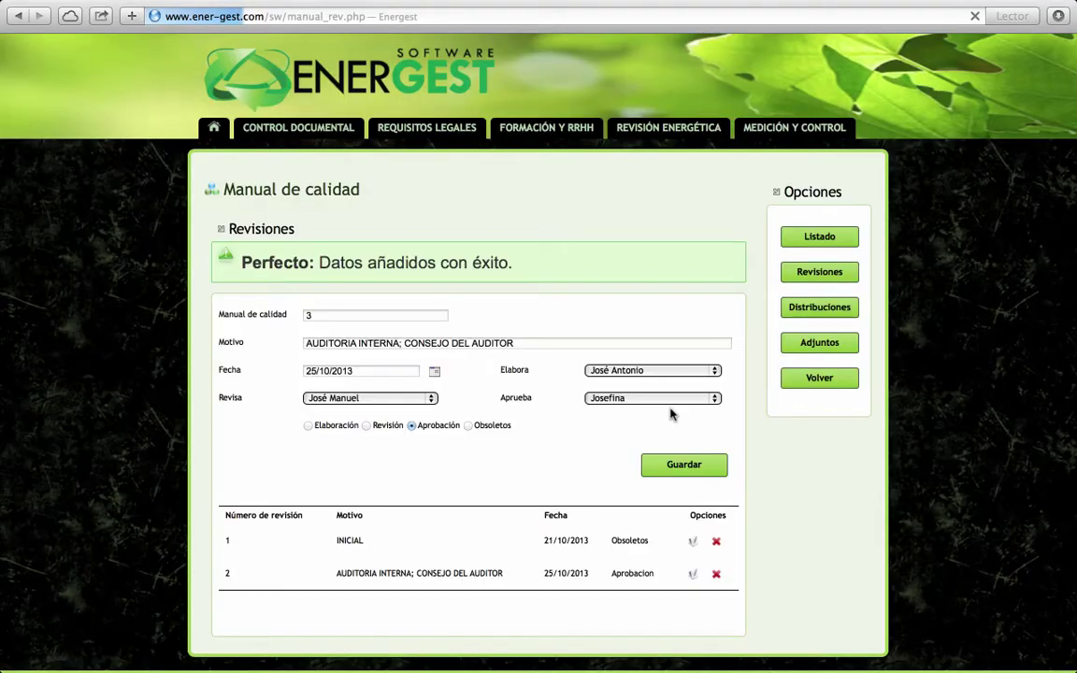
scroll(671, 417, down, 1)
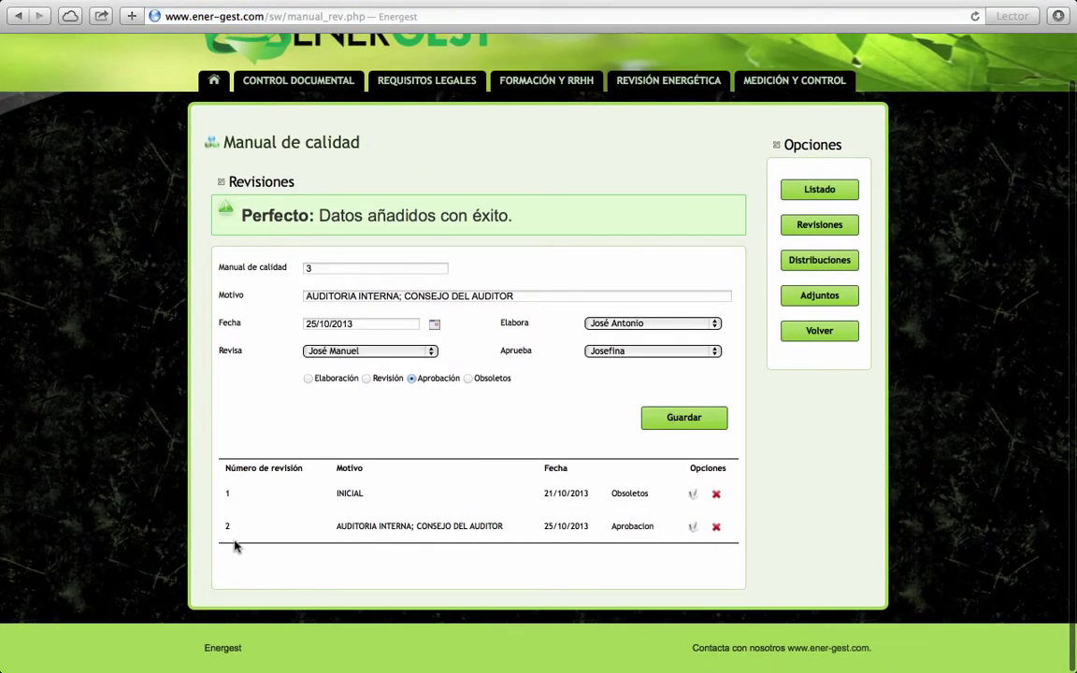
double_click(632, 525)
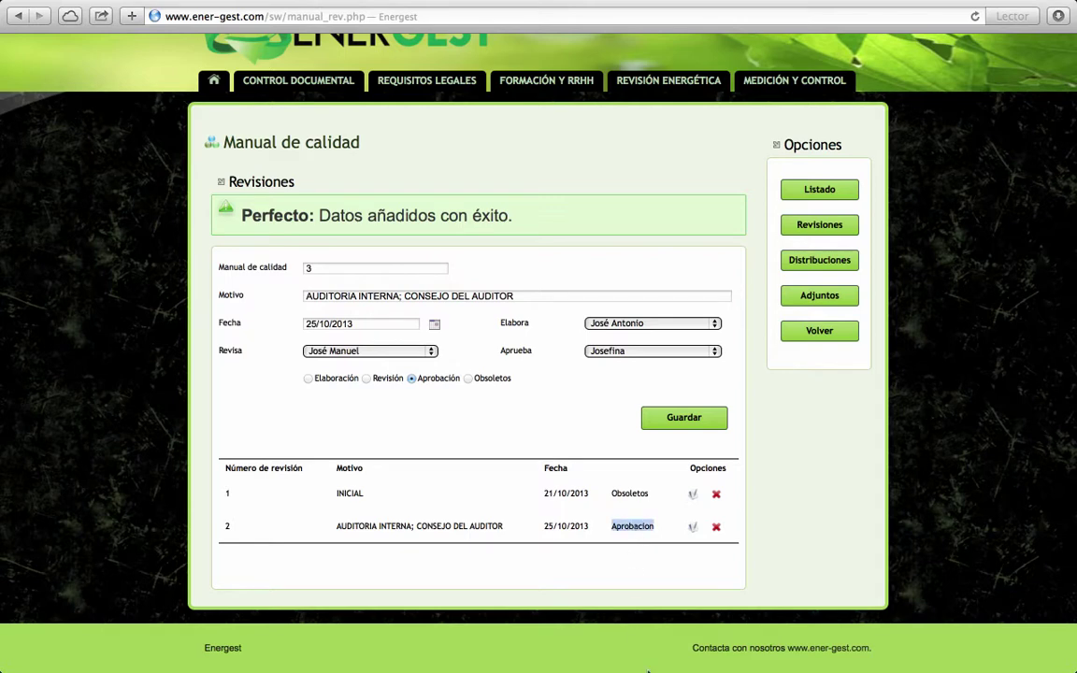
double_click(629, 492)
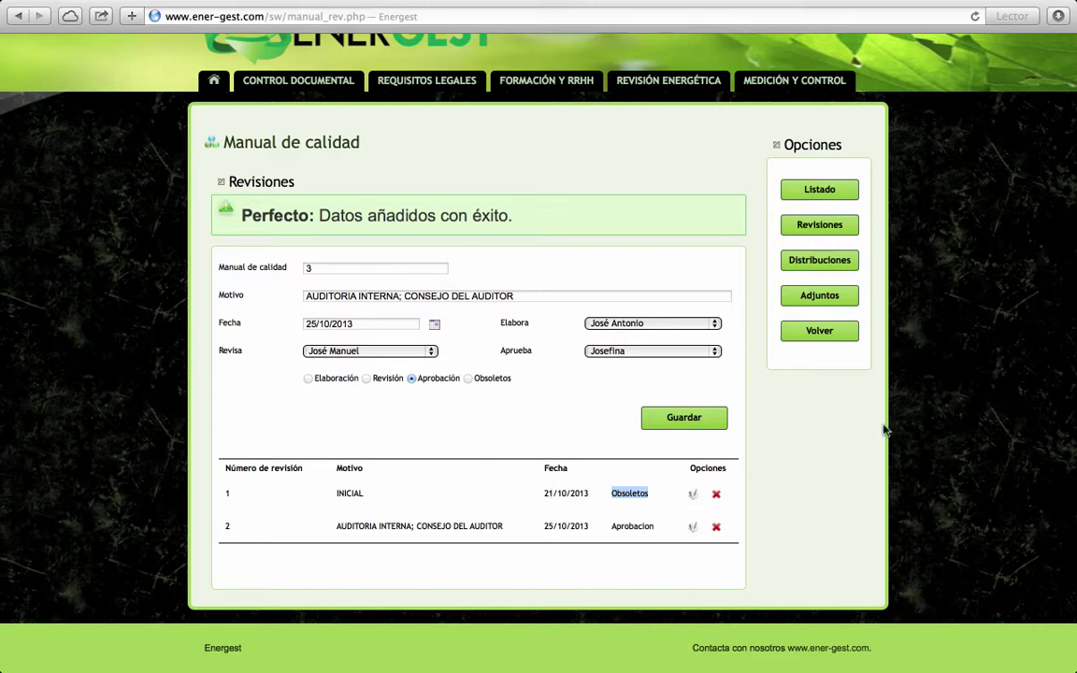
click(831, 459)
Open the manual's distributions form and set the date of copy 1 to 21/10/2013
click(790, 262)
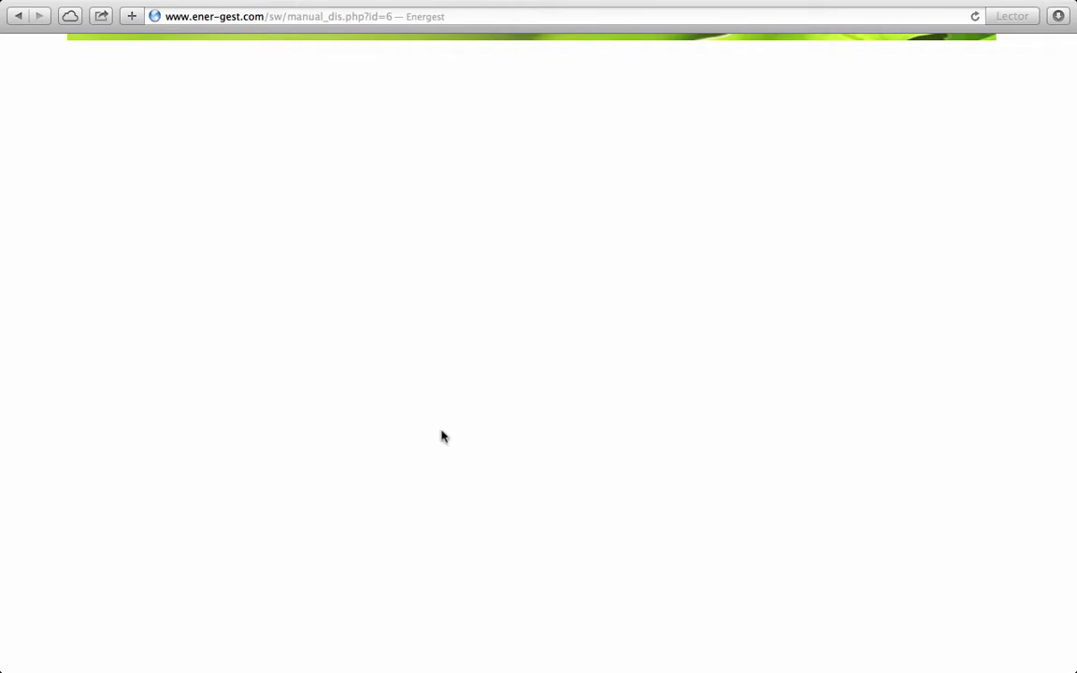
click(723, 269)
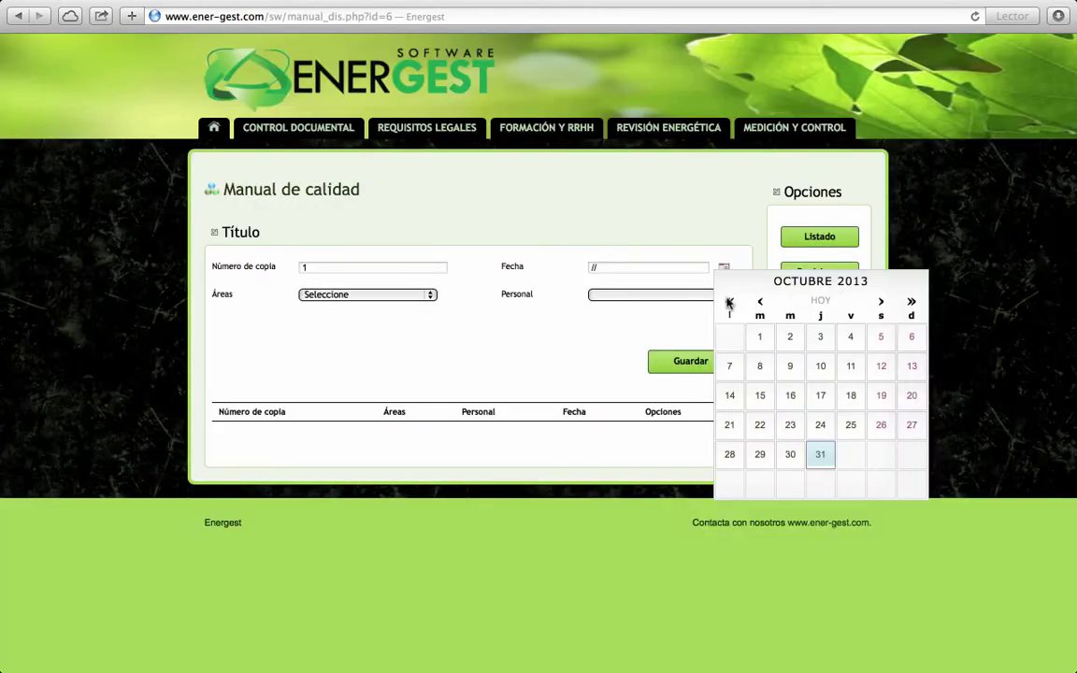
click(728, 426)
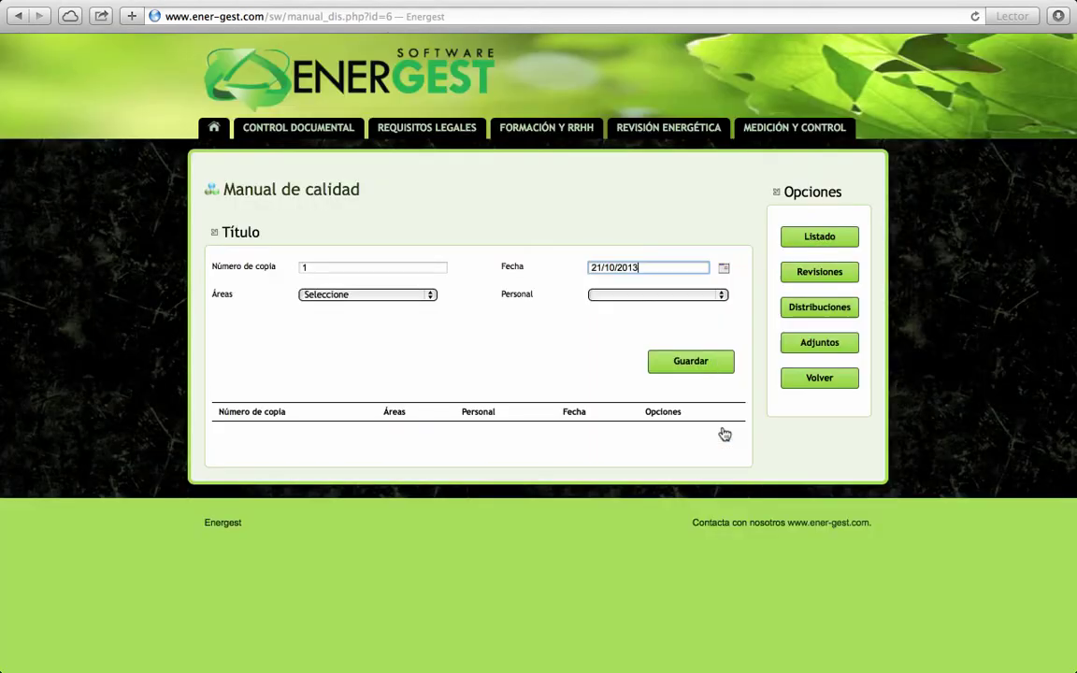
Assign copy 1 to the area Informática and its only listed employee, and save the distribution
click(372, 298)
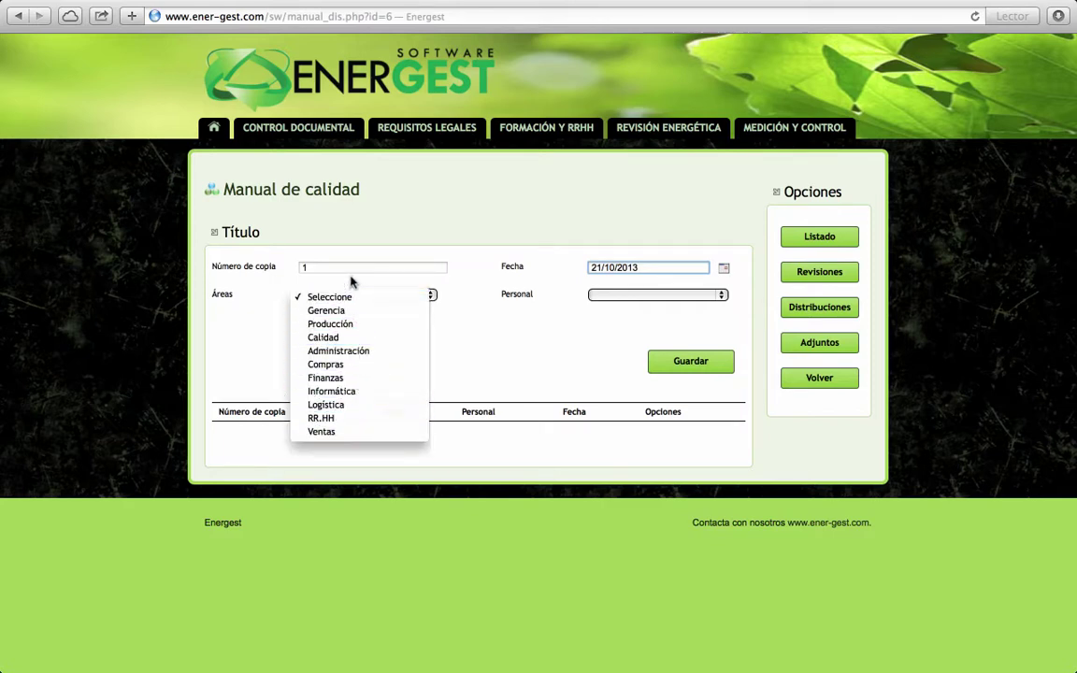
click(350, 393)
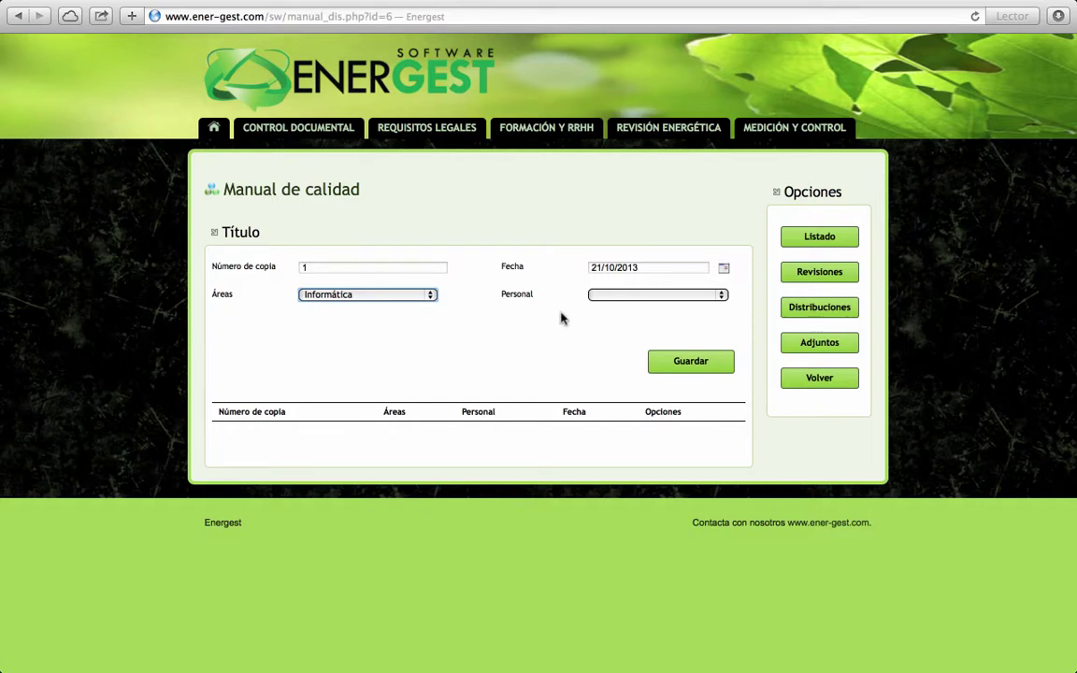
click(611, 297)
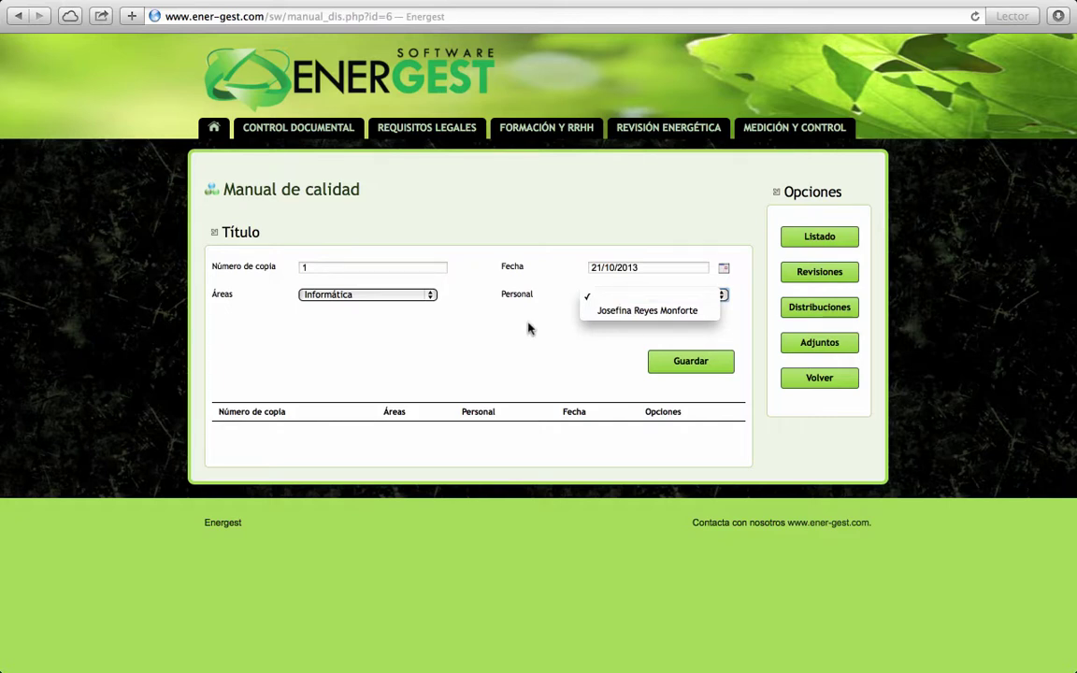
click(615, 314)
click(680, 361)
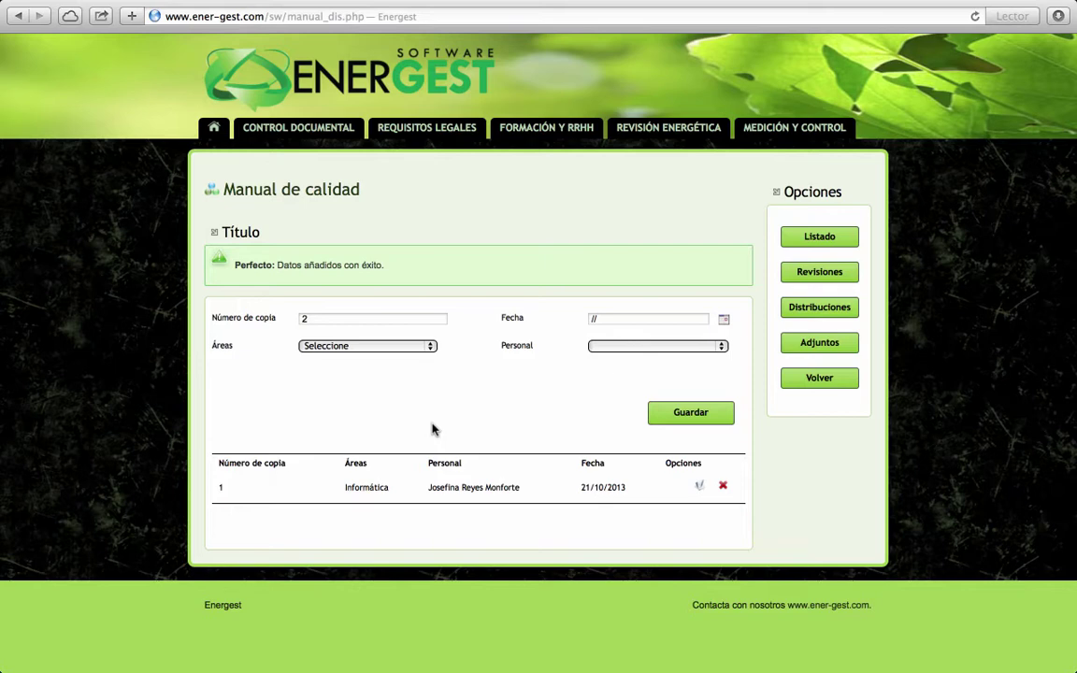
Open the procedures and instructions list of the SGEfE documentation and start a new procedure
mouse_move(283, 125)
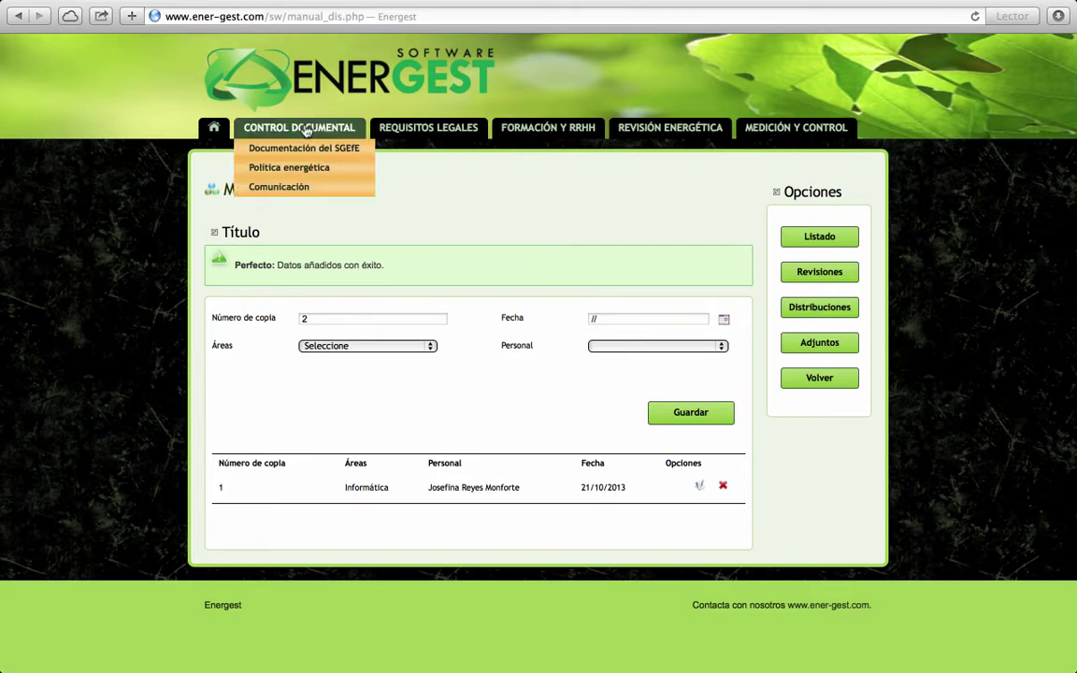
mouse_move(317, 159)
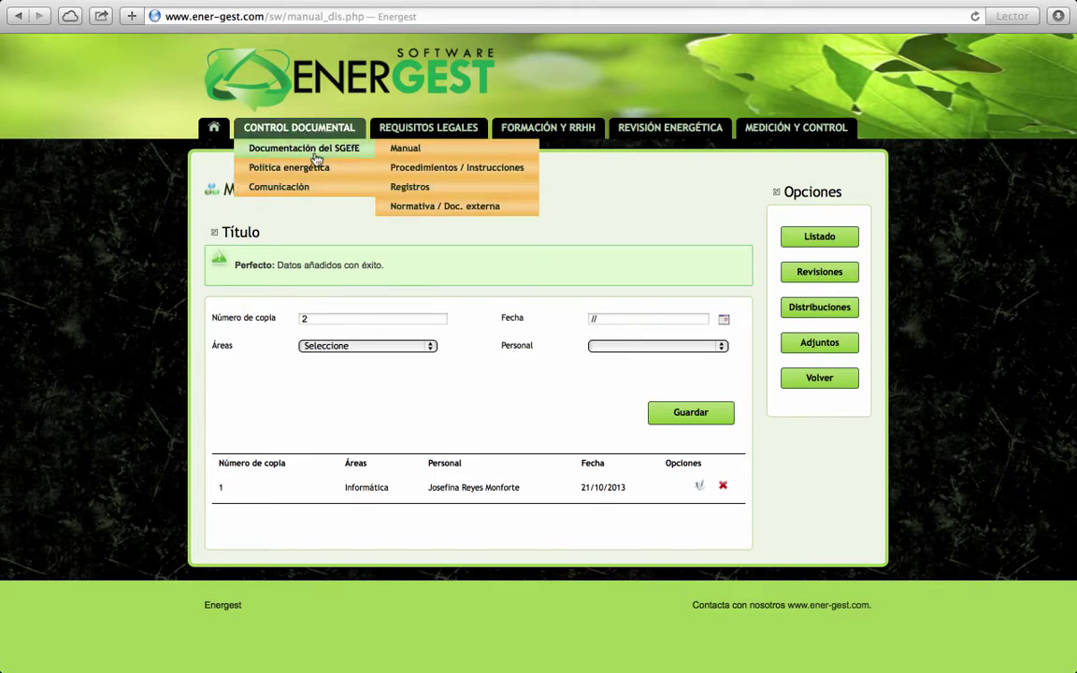
click(421, 168)
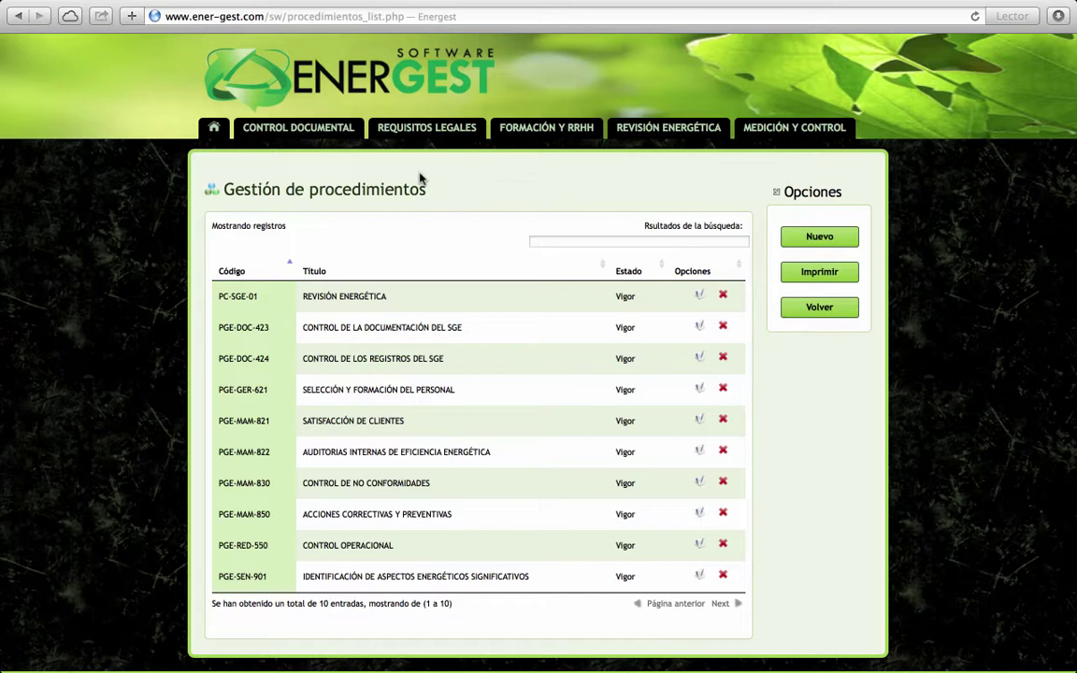
click(834, 239)
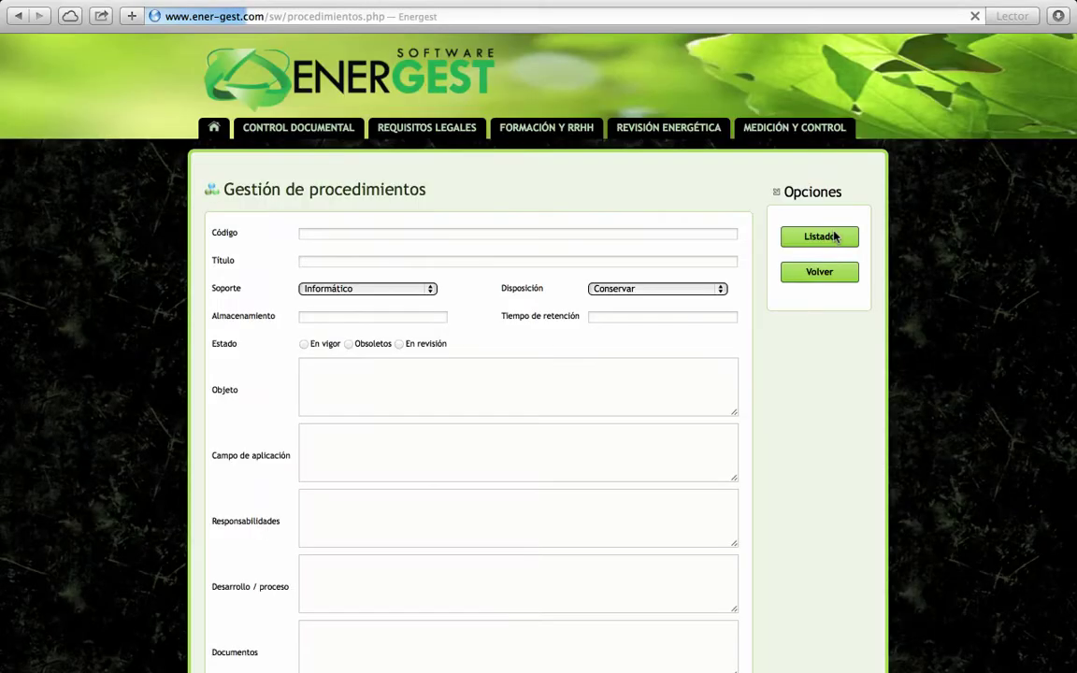
Enter "PGE-SEN-903 PRUEBA DEMO ENERGEST" as the procedure's code, reusing an earlier PGE-SEN code suggestion
click(346, 232)
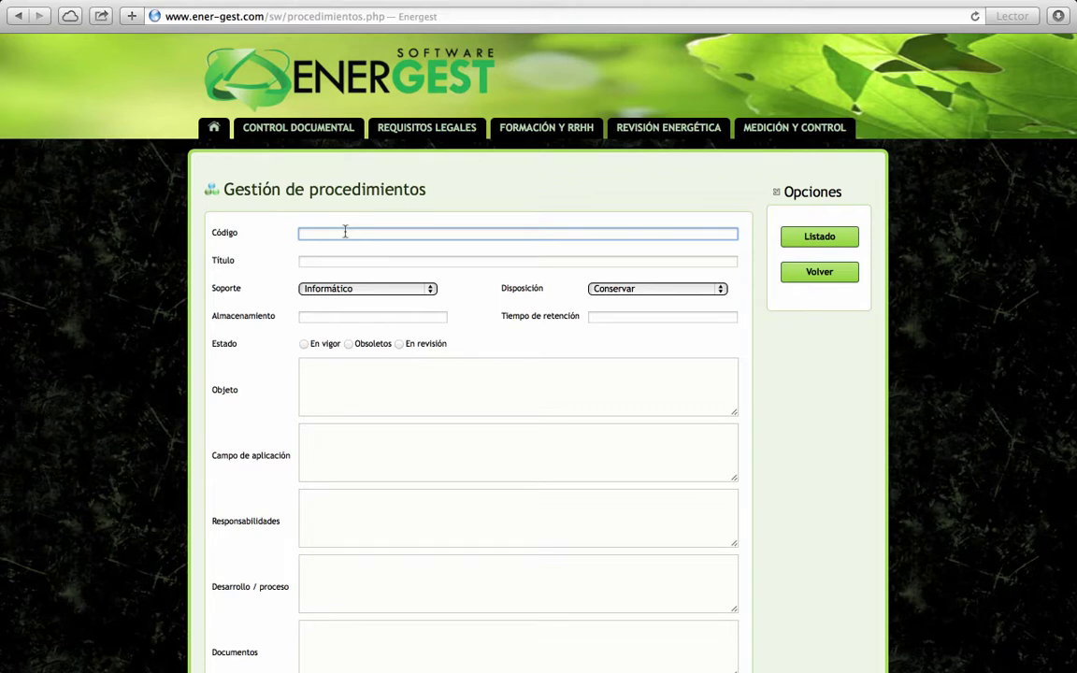
text(PLE-01)
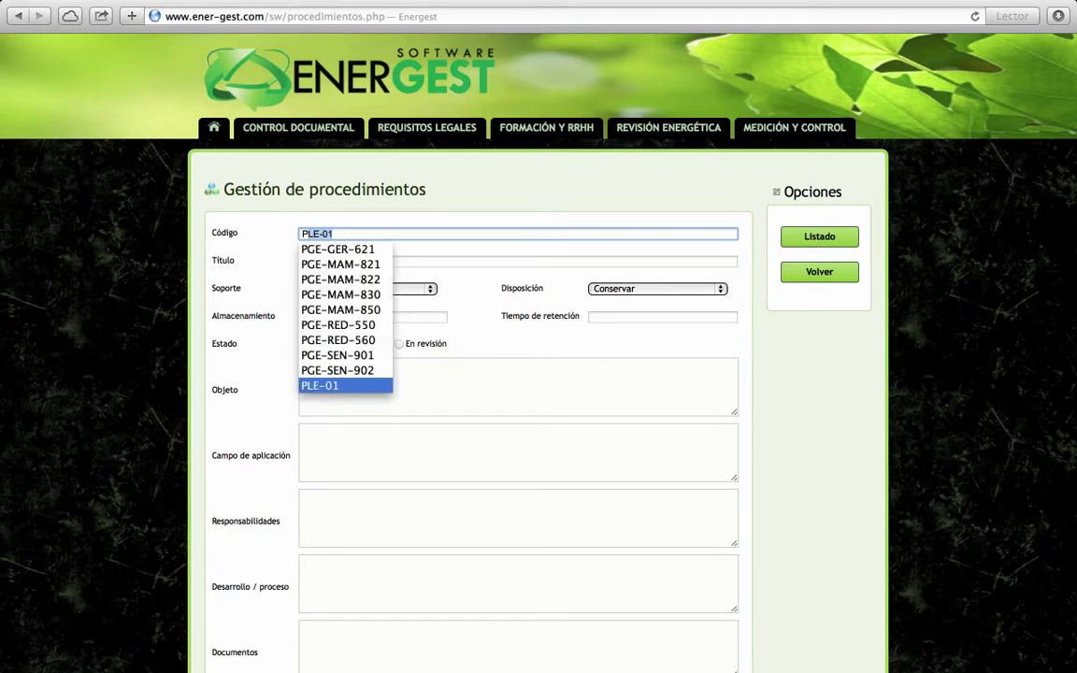
key(Up)
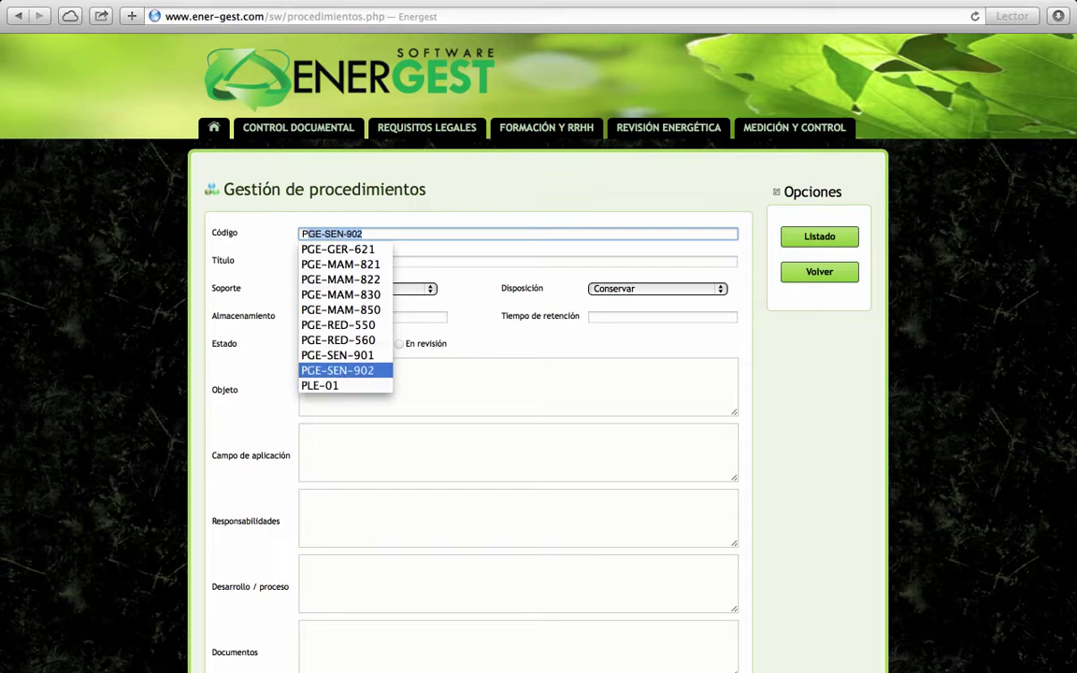
key(Right)
key(BackSpace)
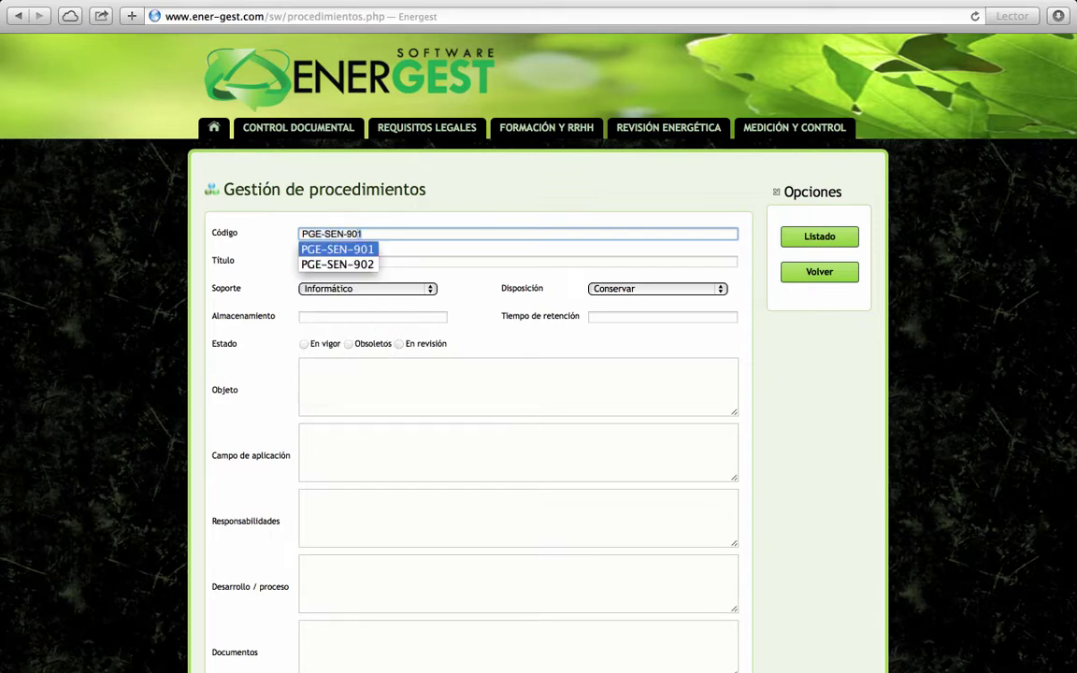
text(3 PR)
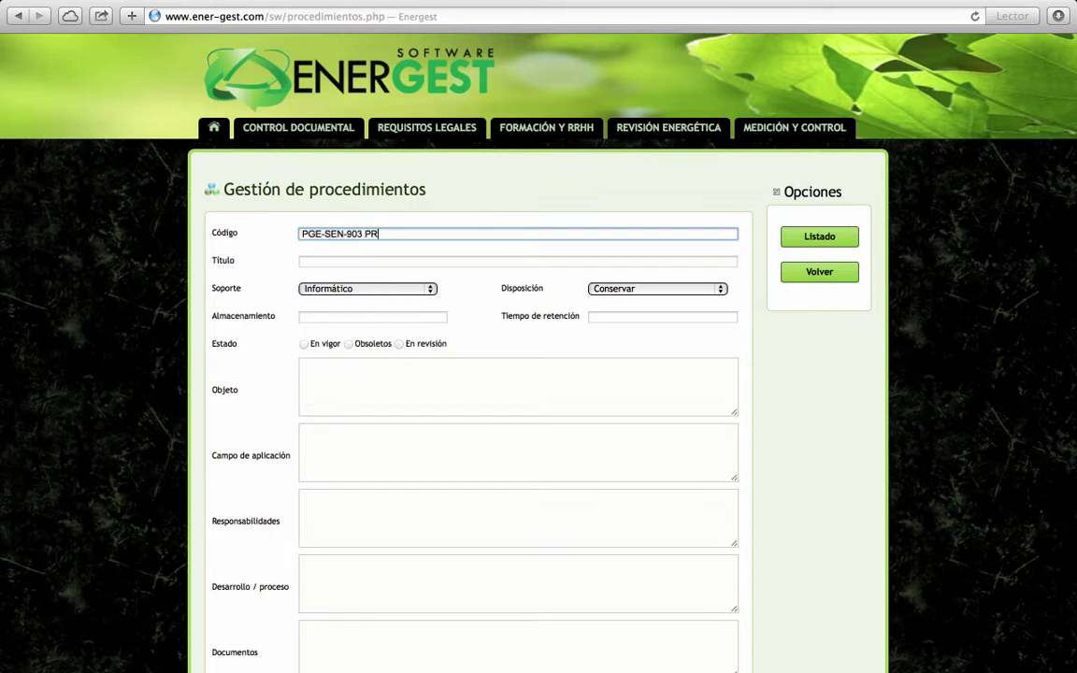
text(UEBA DEMO ENERGEST)
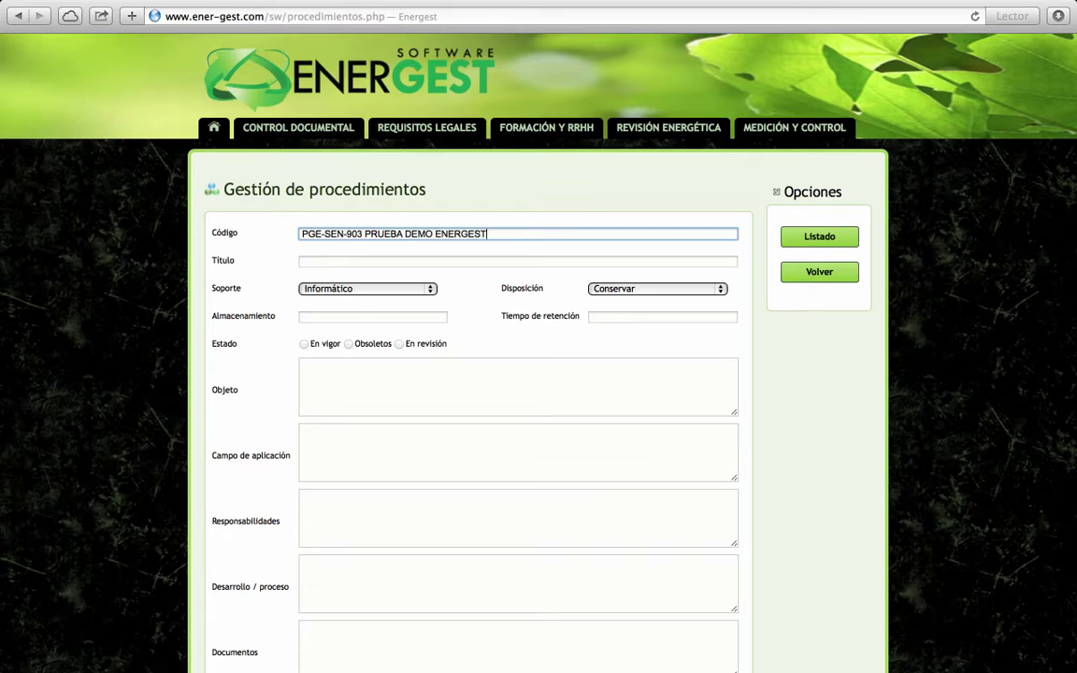
key(Tab)
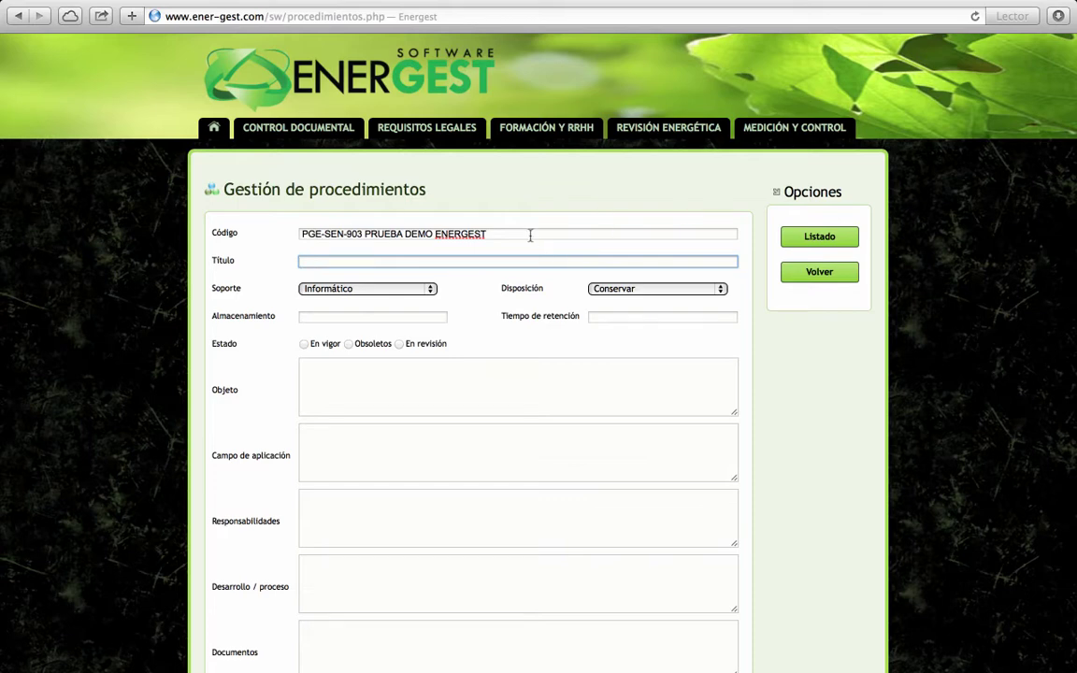
Move the text "PRUEBA DEMO ENERGEST" from the procedure's code to its title
drag(529, 233, 370, 230)
key(super+c)
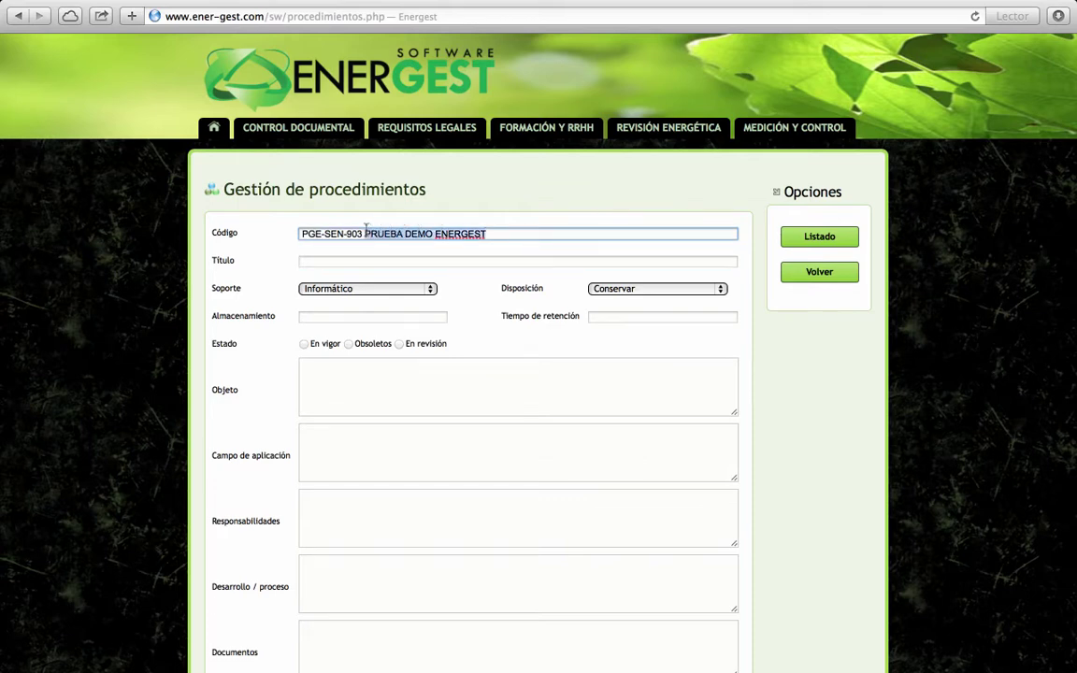
key(BackSpace)
key(Tab)
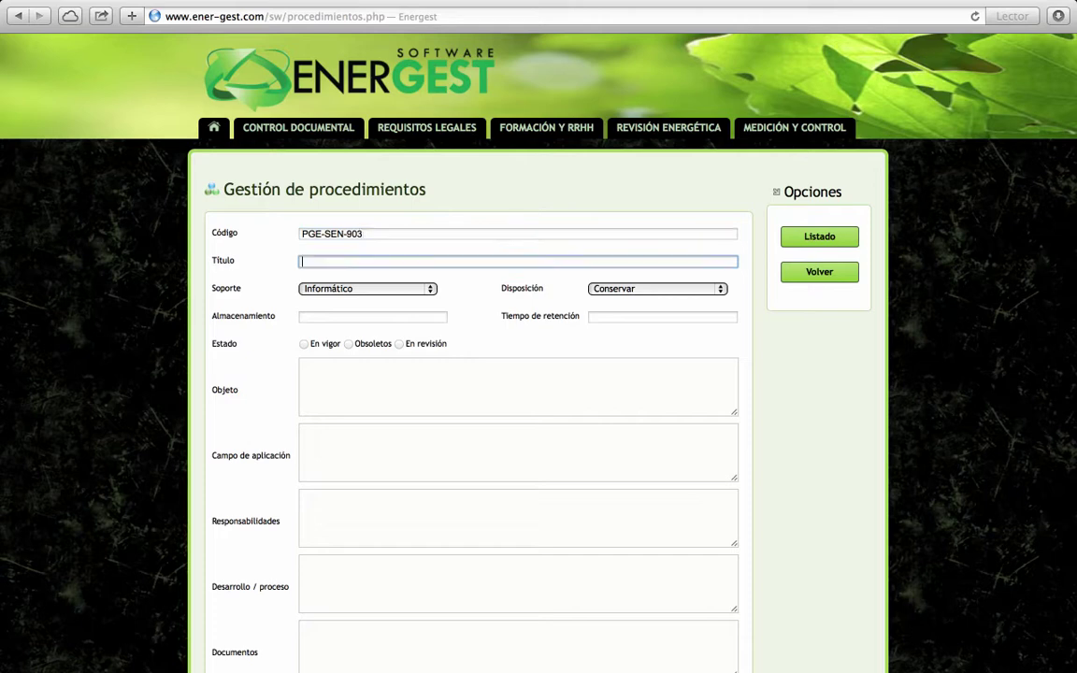
key(super+v)
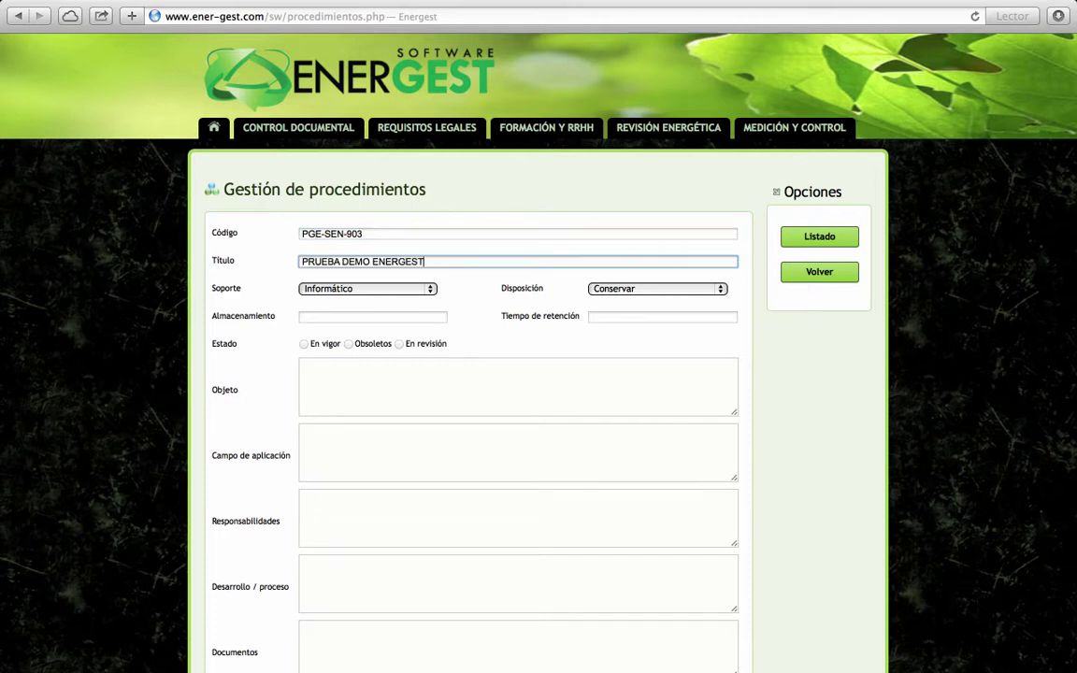
Check the Soporte and Disposición options, keeping Informático and Conservar selected
click(344, 291)
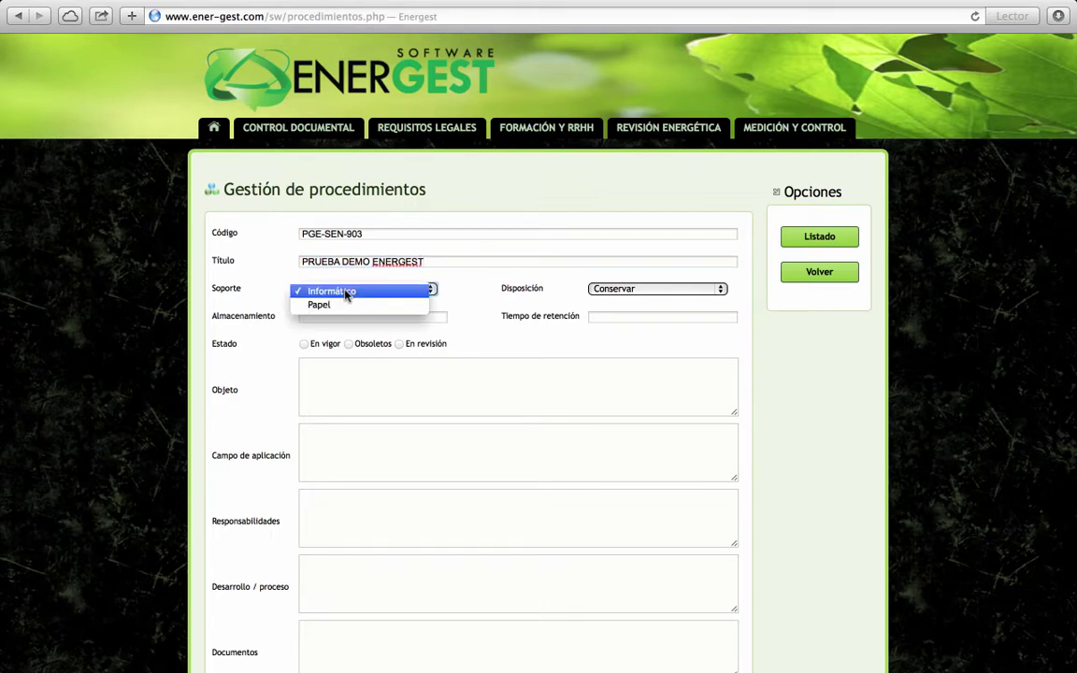
click(572, 294)
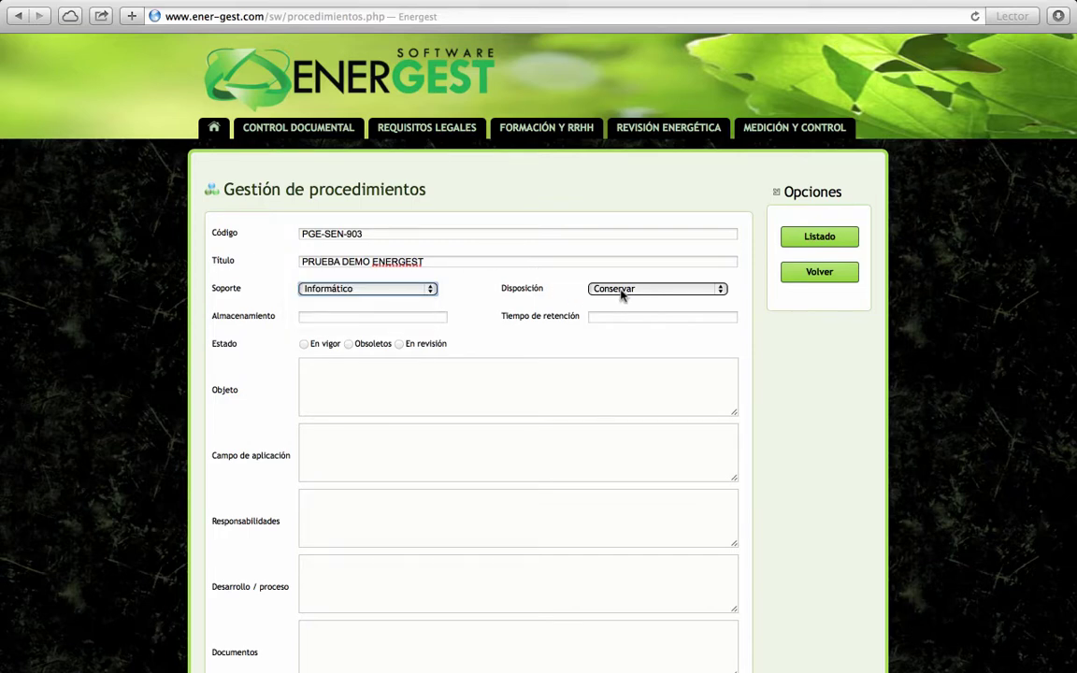
click(619, 293)
click(537, 301)
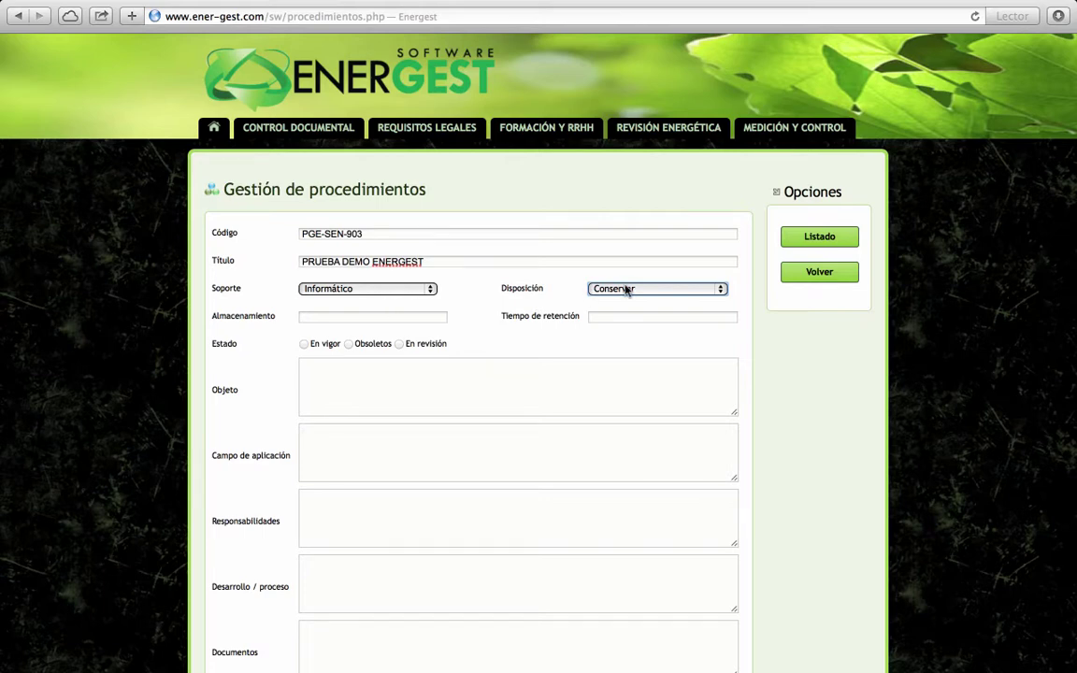
click(560, 286)
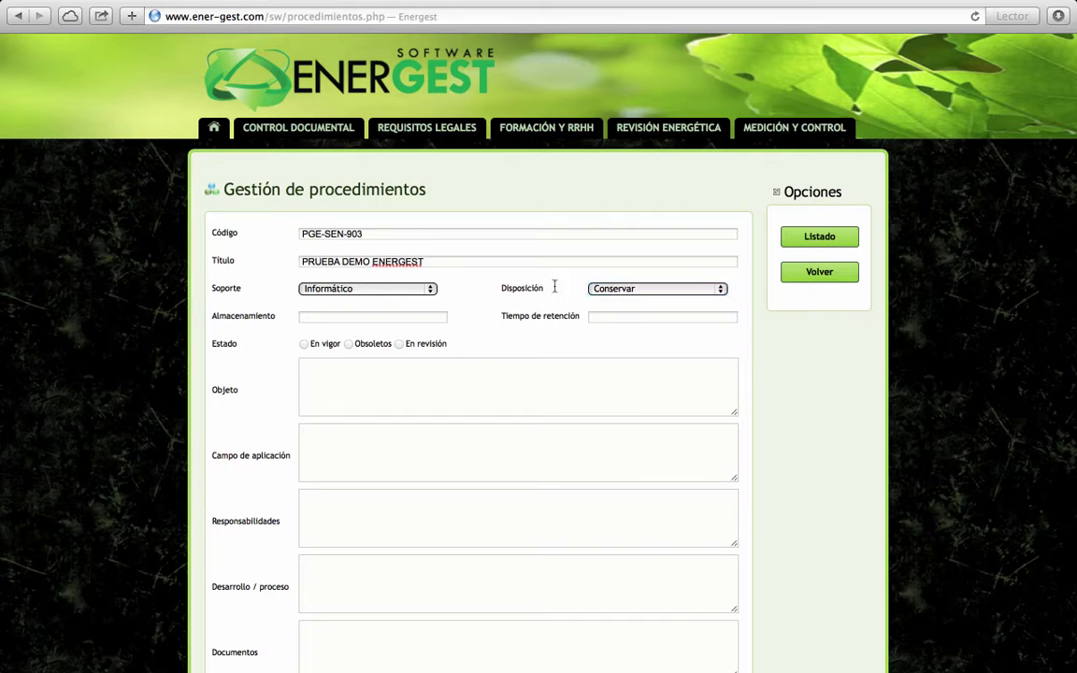
Set the procedure's storage to INFORMÁTICA, its retention time to 5 AÑOS and its state to En vigor
click(362, 309)
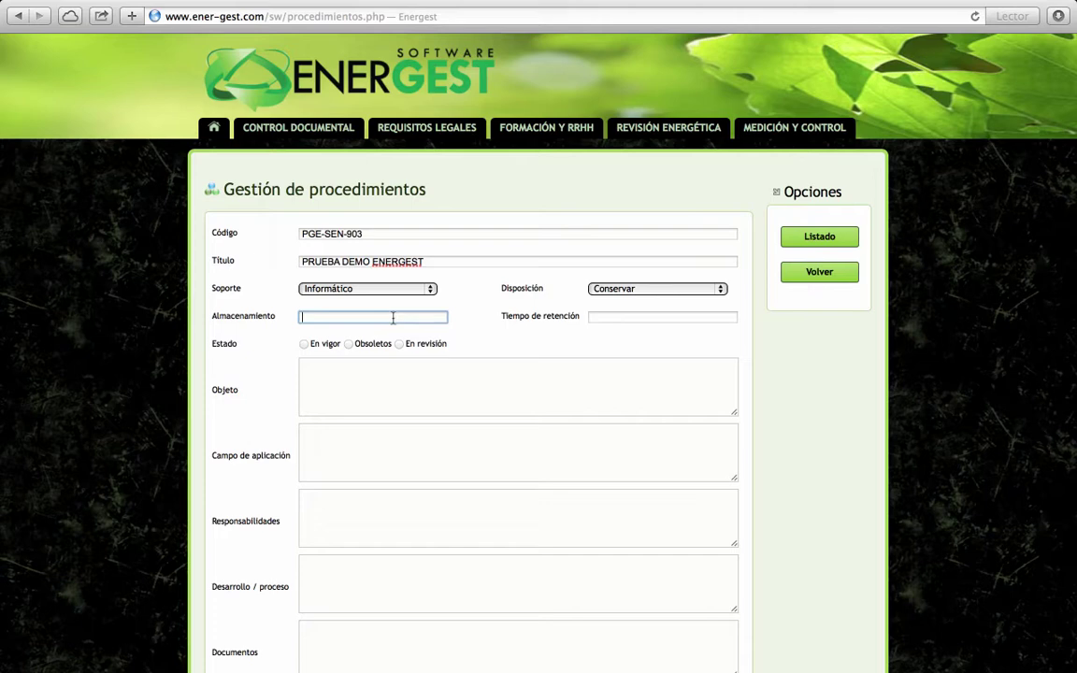
text(INFORMÁTICA)
key(Tab)
text(5)
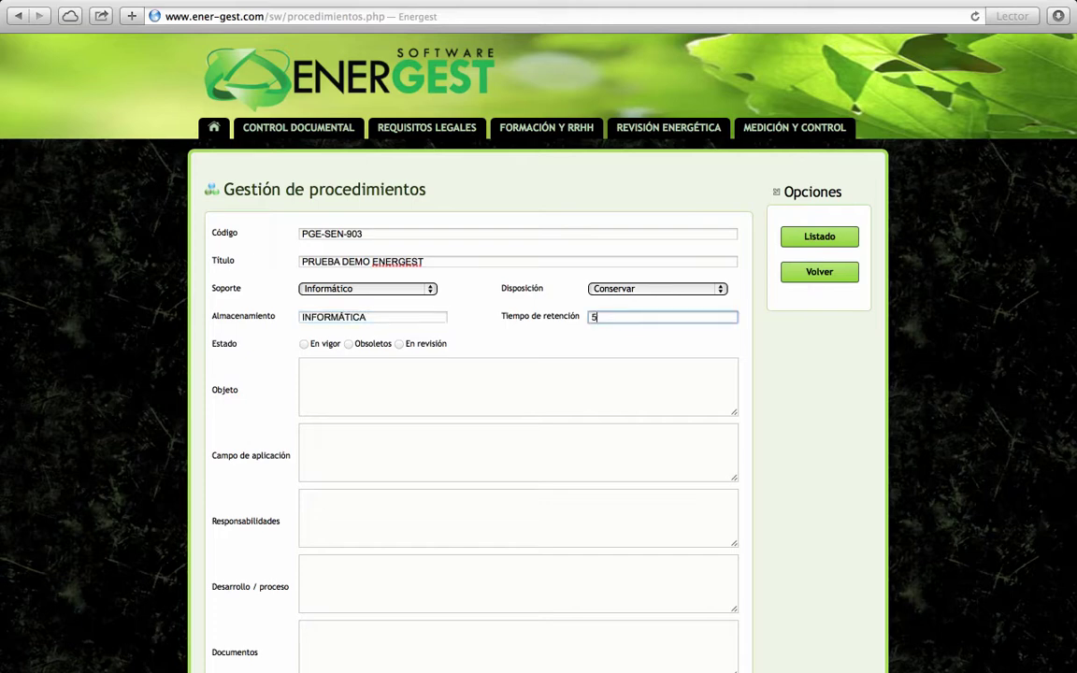
text( AÑOS)
drag(638, 317, 578, 316)
click(305, 348)
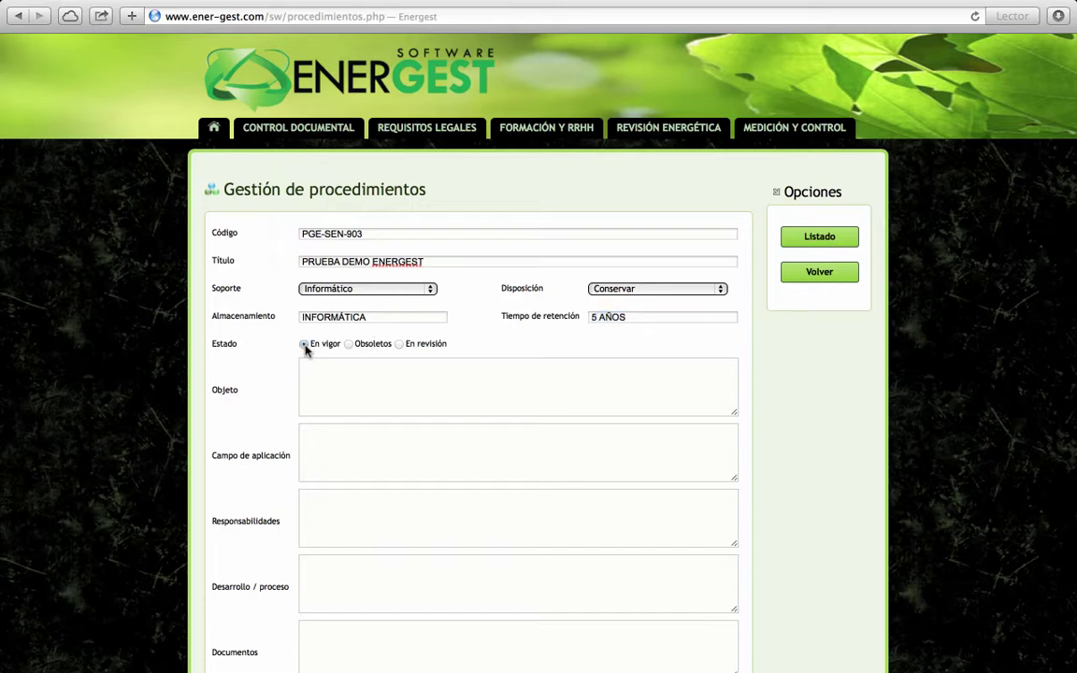
Go through the procedure's Objeto, Campo de aplicación and Responsabilidades text fields without filling them in
scroll(311, 401, down, 3)
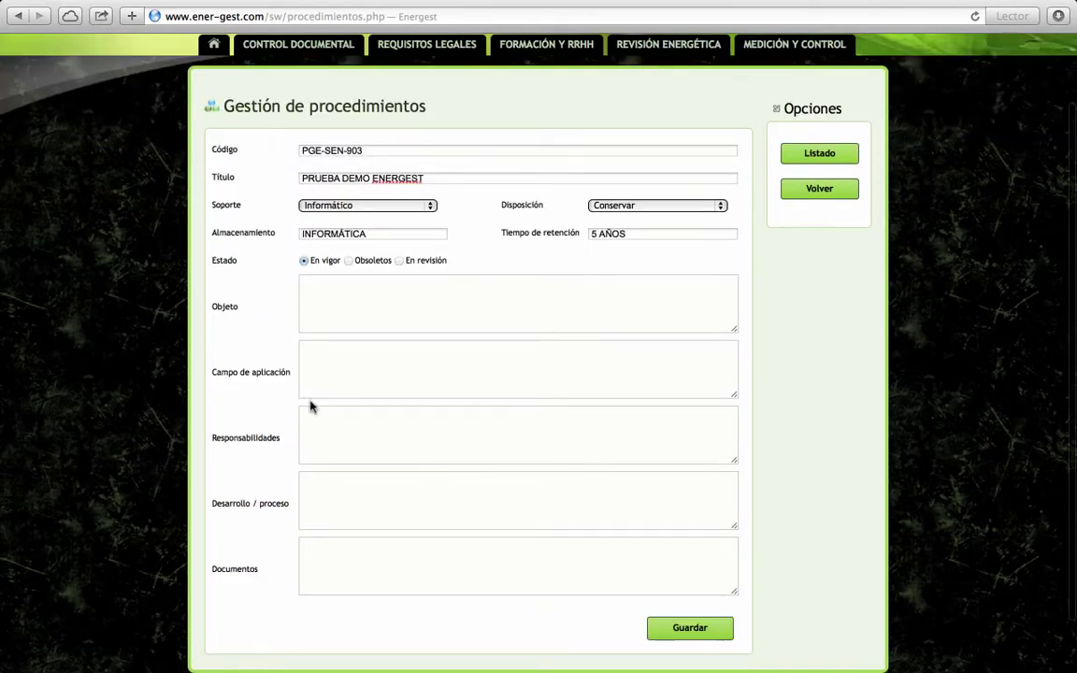
click(342, 320)
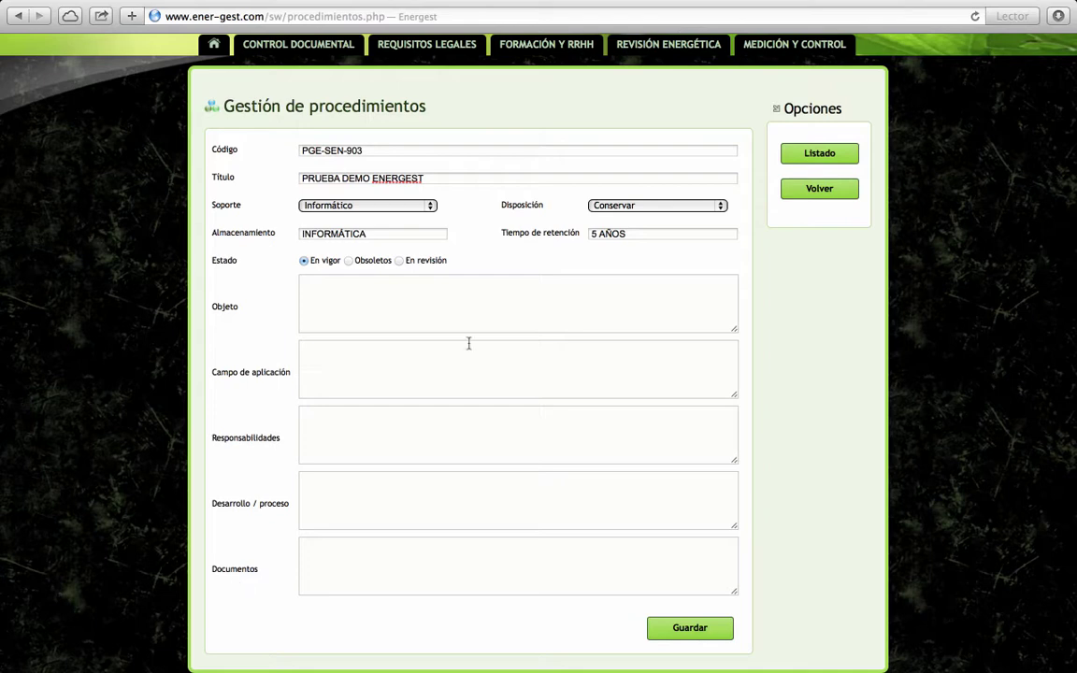
click(476, 300)
click(422, 347)
click(392, 422)
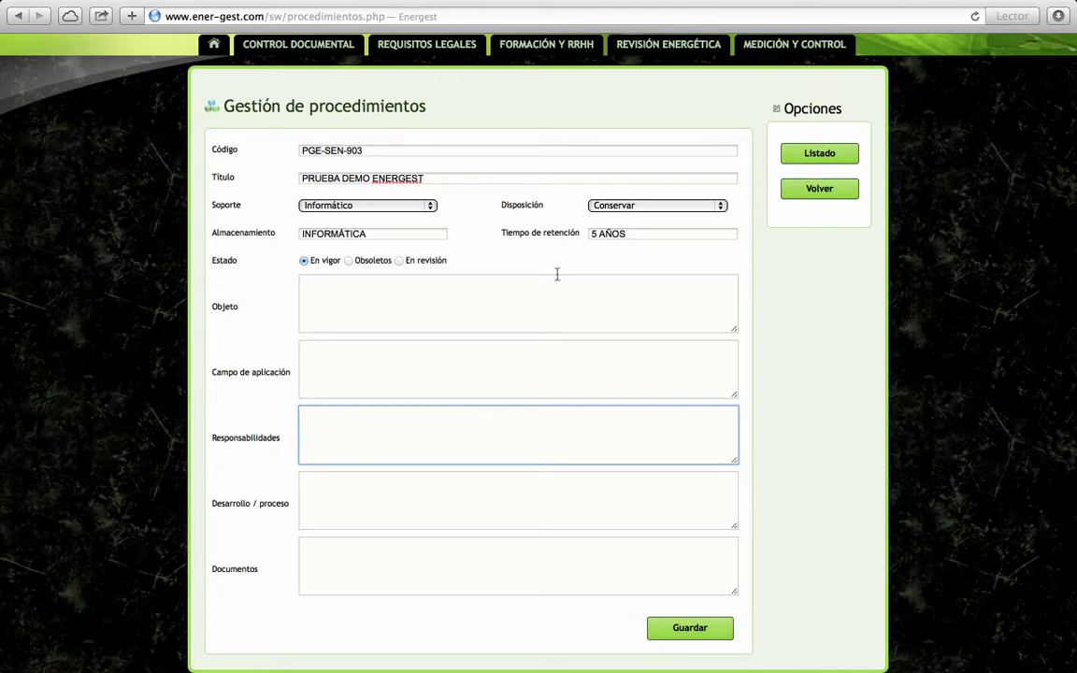
Save procedure PGE-SEN-903, leaving its Objeto and Campo de aplicación texts empty
click(498, 290)
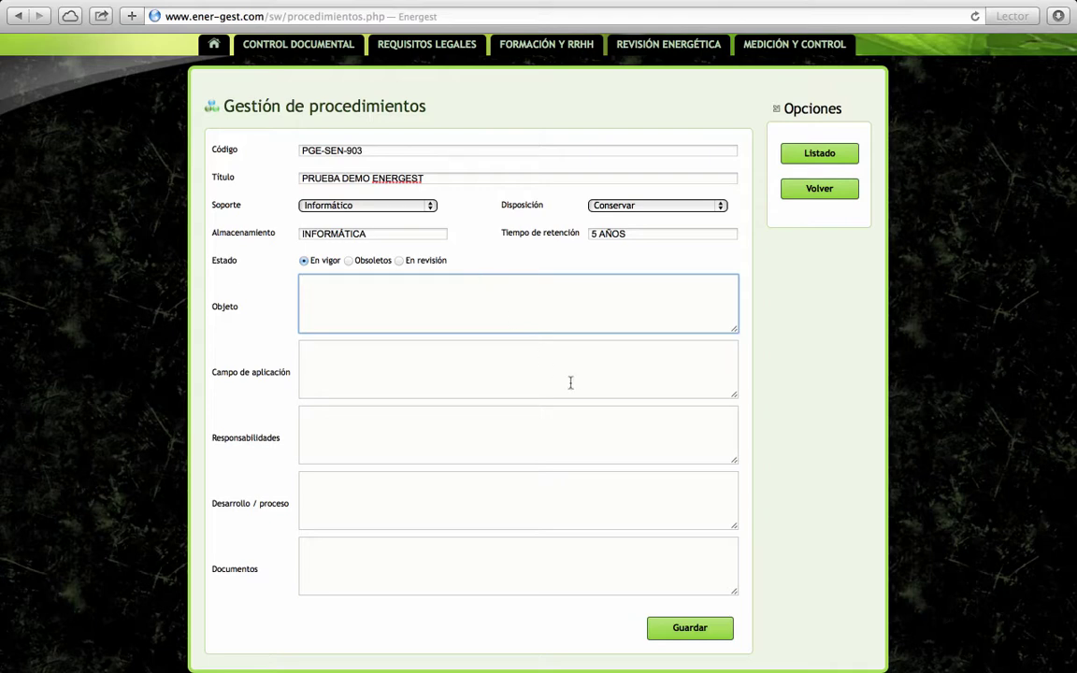
click(521, 372)
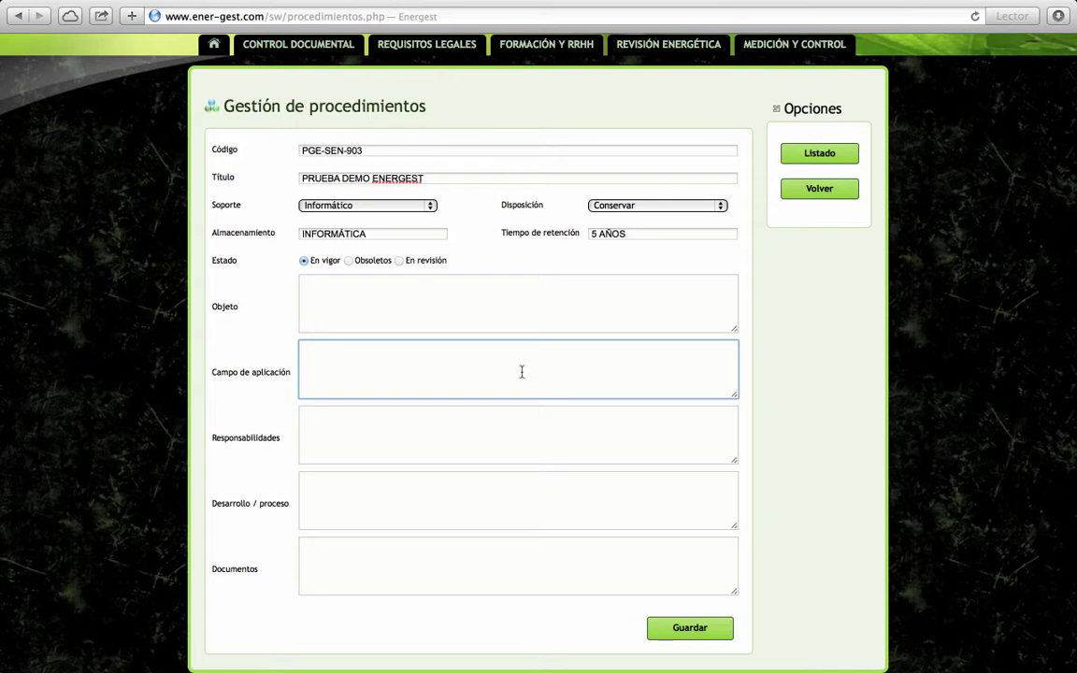
click(689, 628)
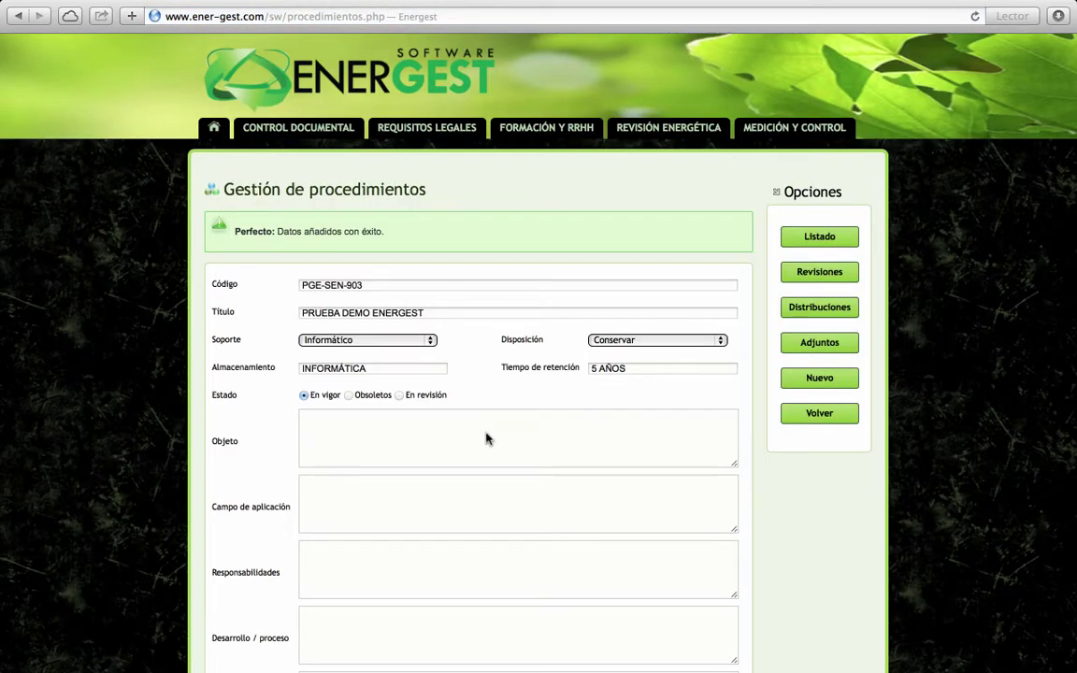
scroll(397, 259, down, 5)
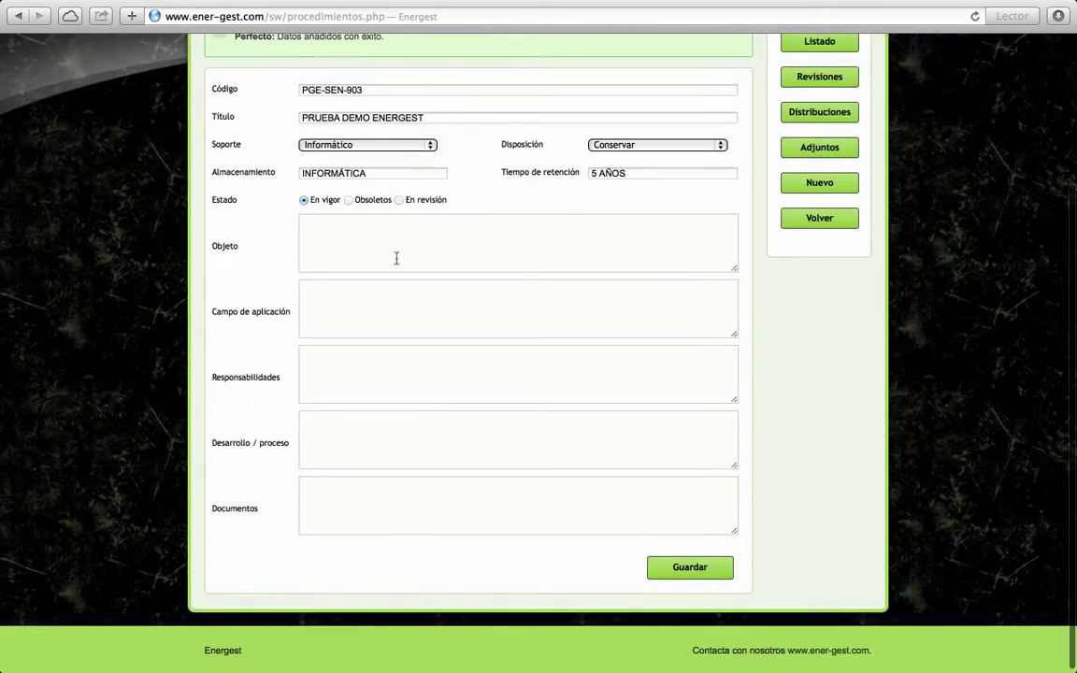
scroll(396, 259, up, 4)
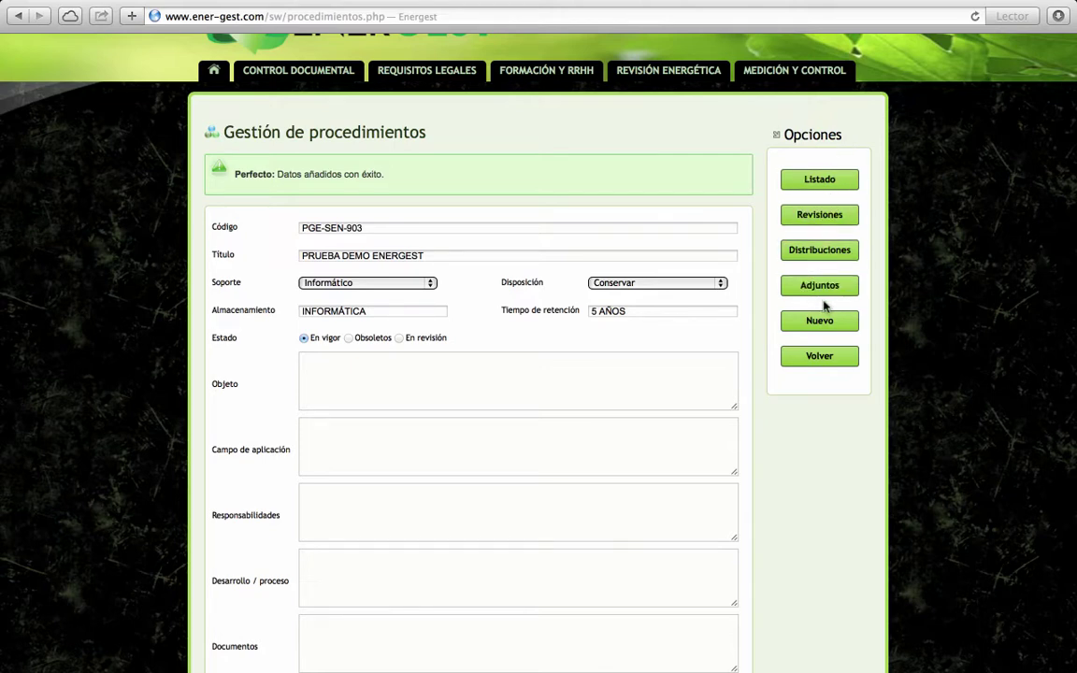
Start revision 1 of the saved procedure with the reason INICIAL and the date 21/10/2013
click(825, 214)
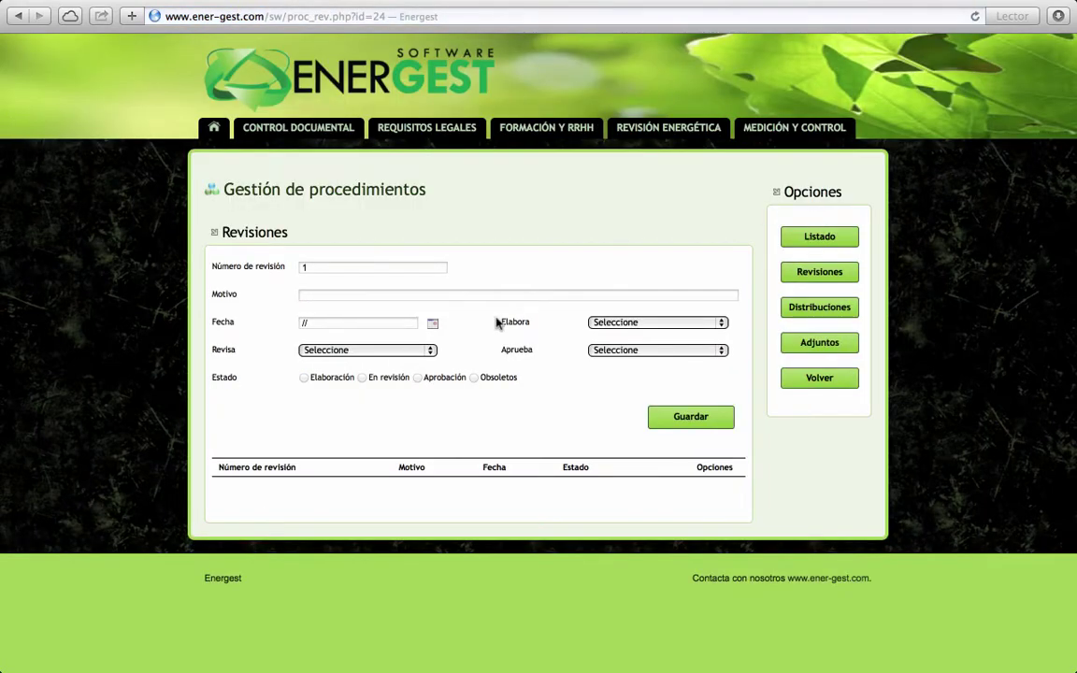
click(358, 294)
text(INICIAL)
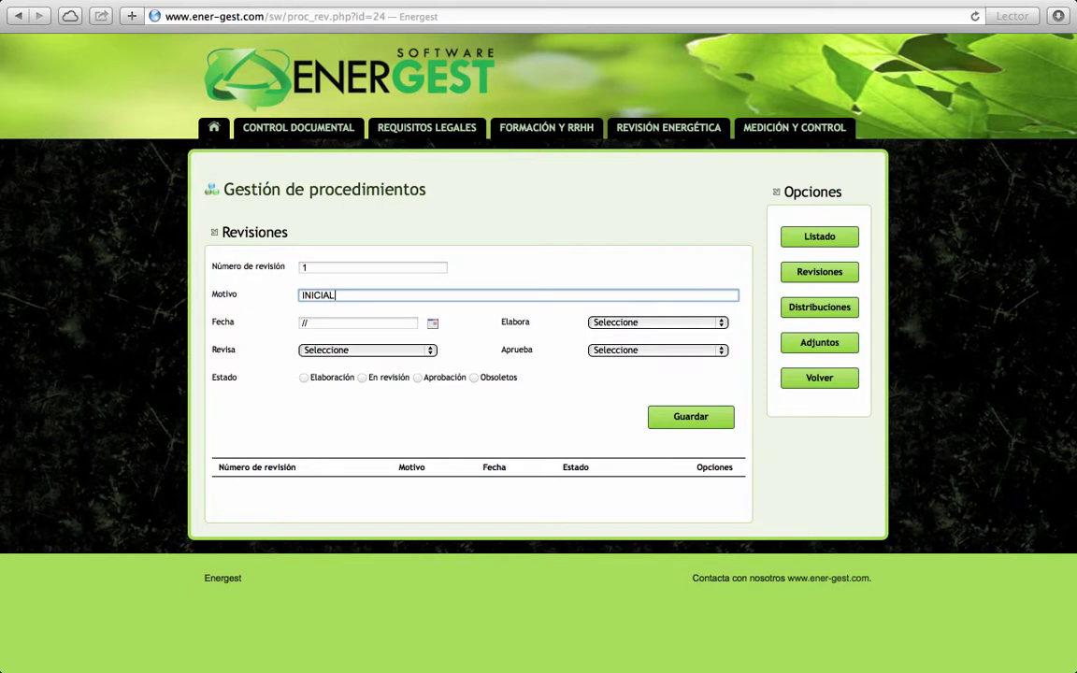
key(Tab)
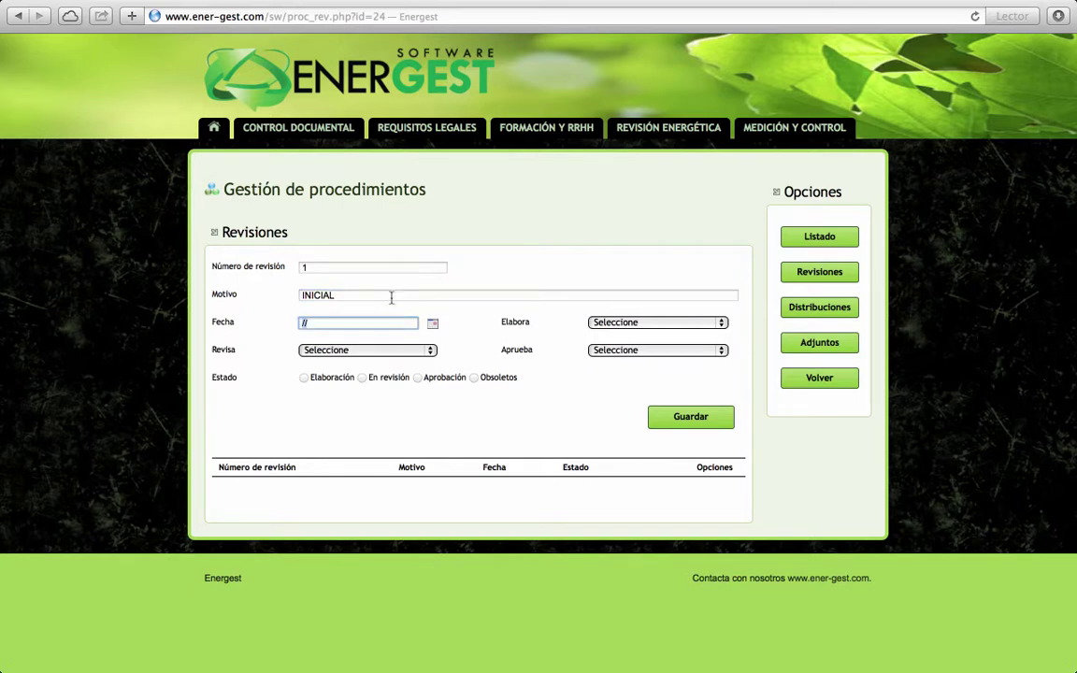
click(431, 322)
click(435, 479)
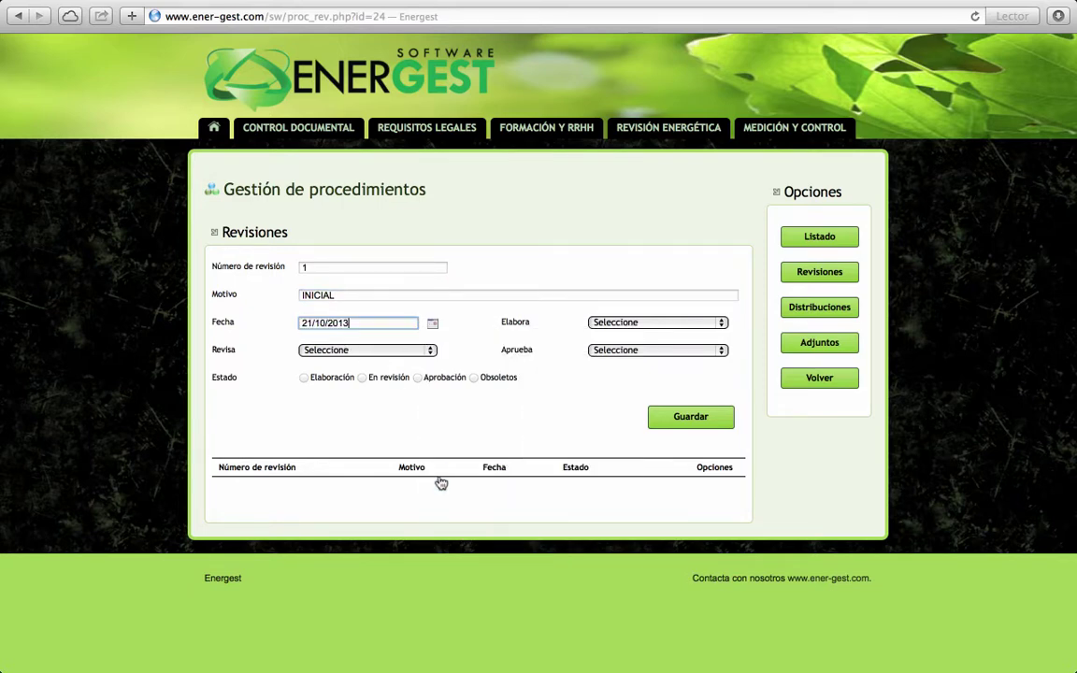
Assign the people who draft, review and approve the revision, set its state to Aprobación and save it
click(686, 323)
click(674, 340)
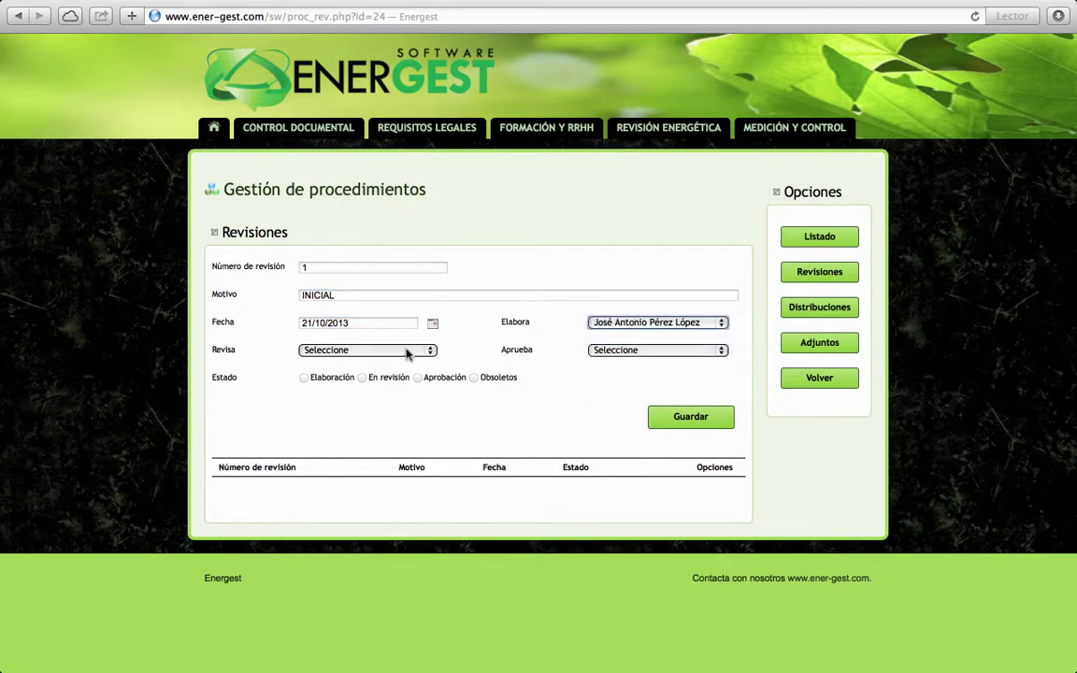
click(390, 350)
click(386, 379)
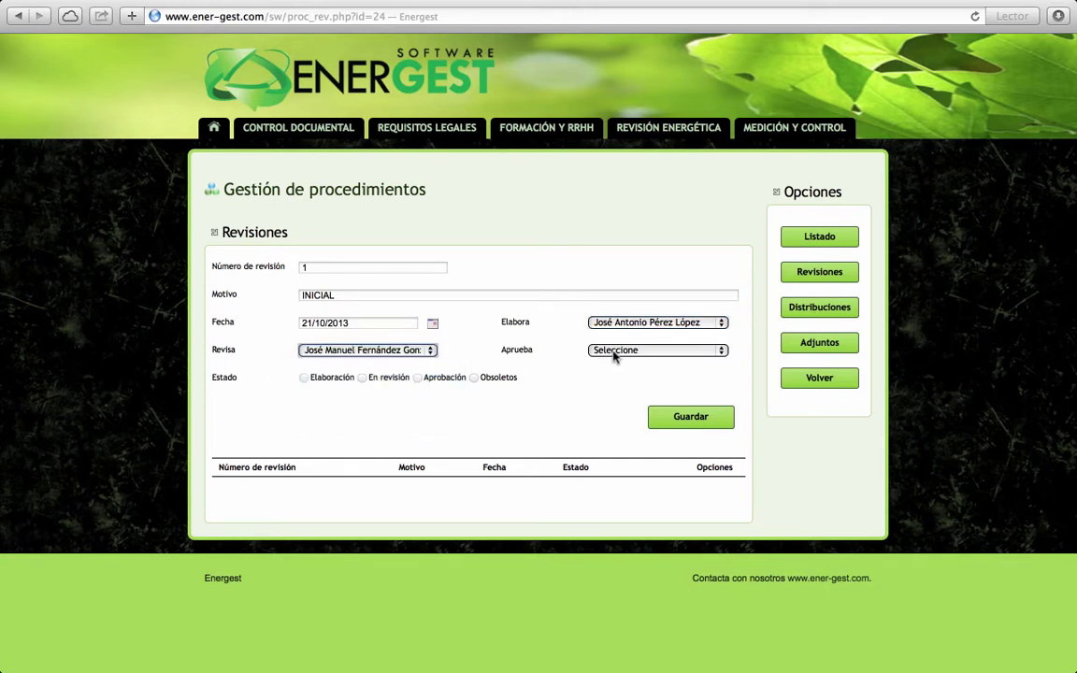
click(615, 353)
click(615, 408)
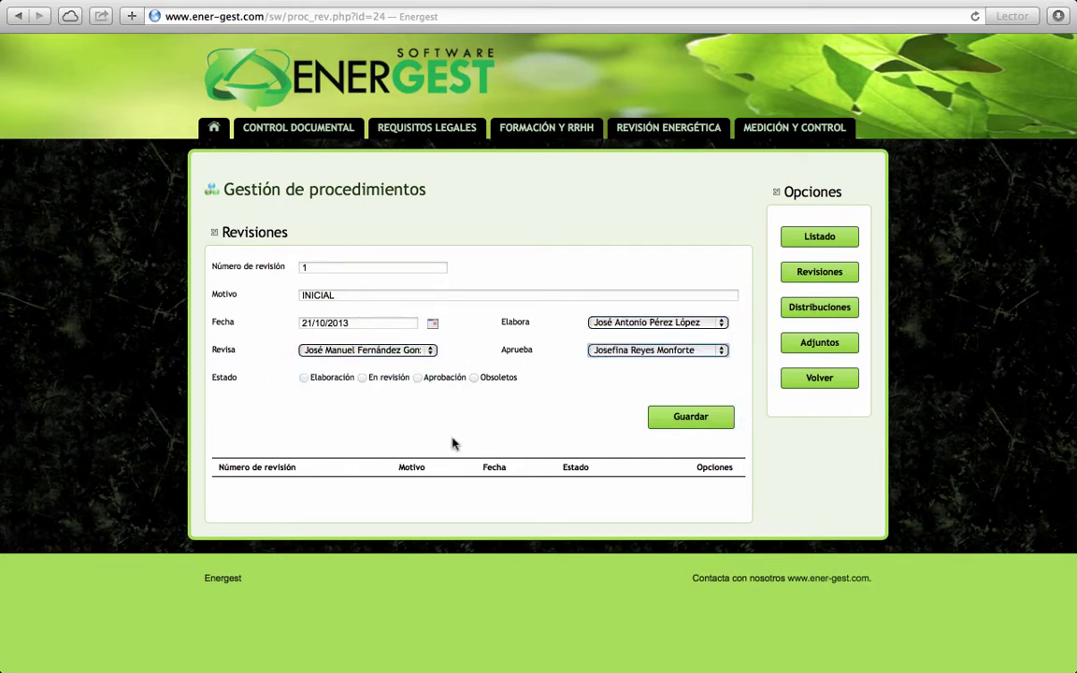
click(417, 378)
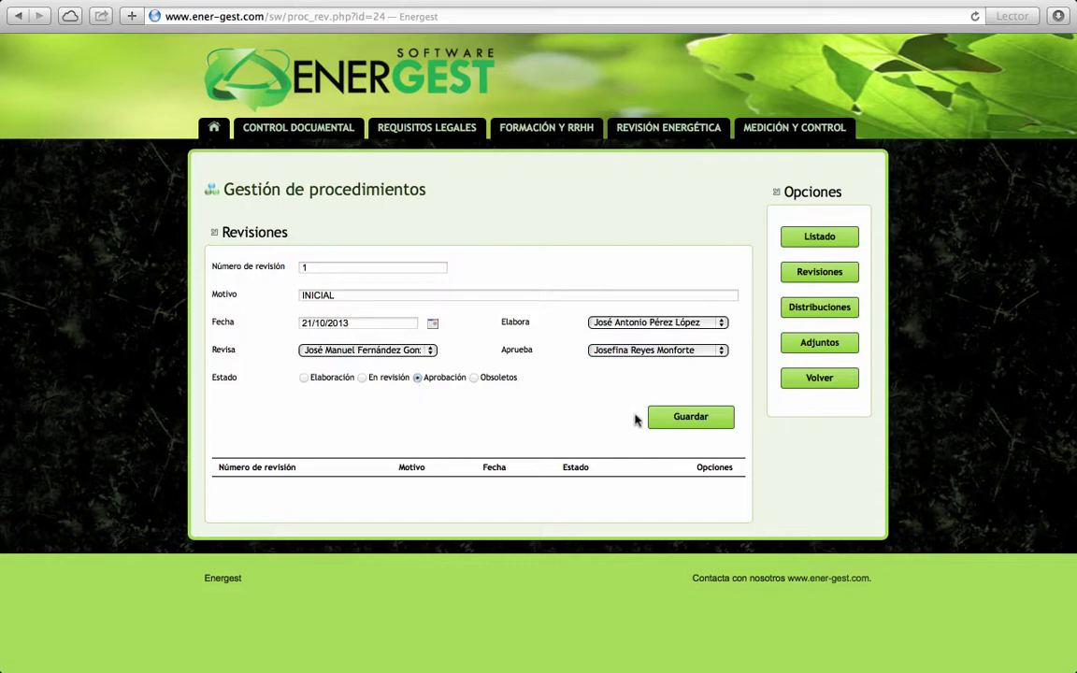
click(659, 421)
scroll(665, 421, down, 1)
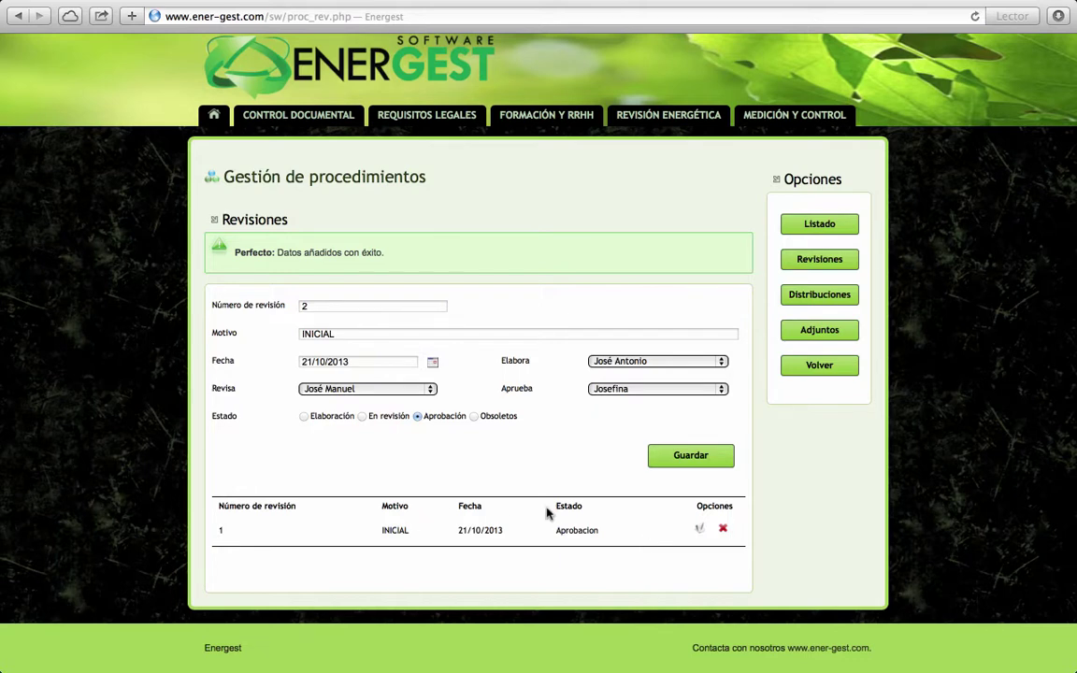
Go back to the procedures list and look up PGE-SEN-903 on its second page
click(828, 226)
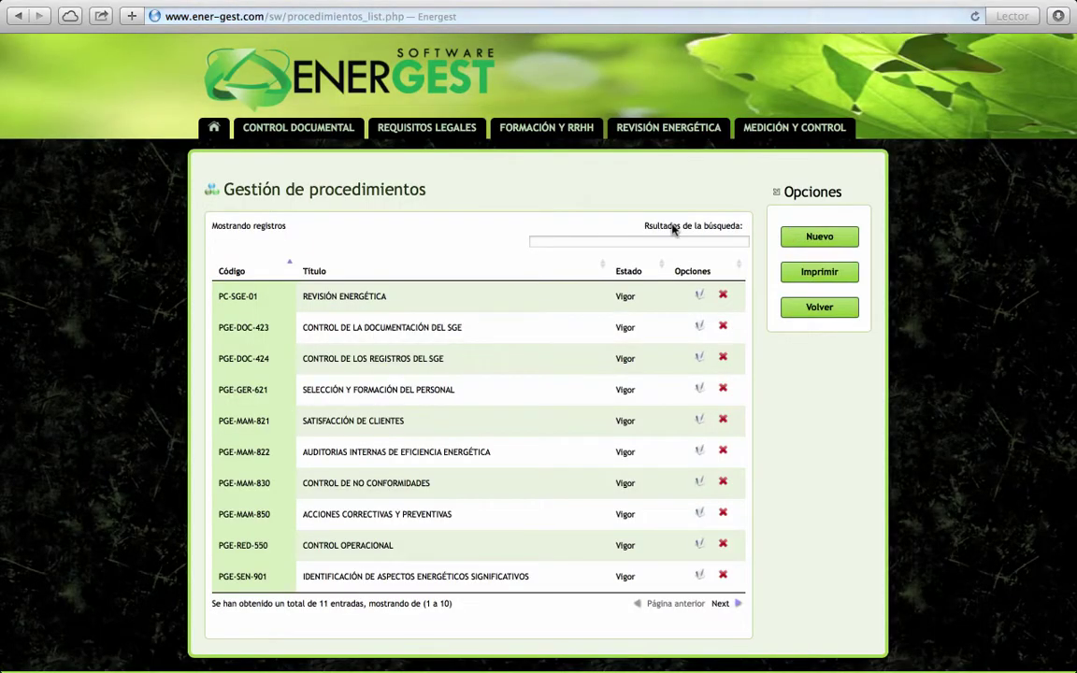
scroll(500, 341, down, 2)
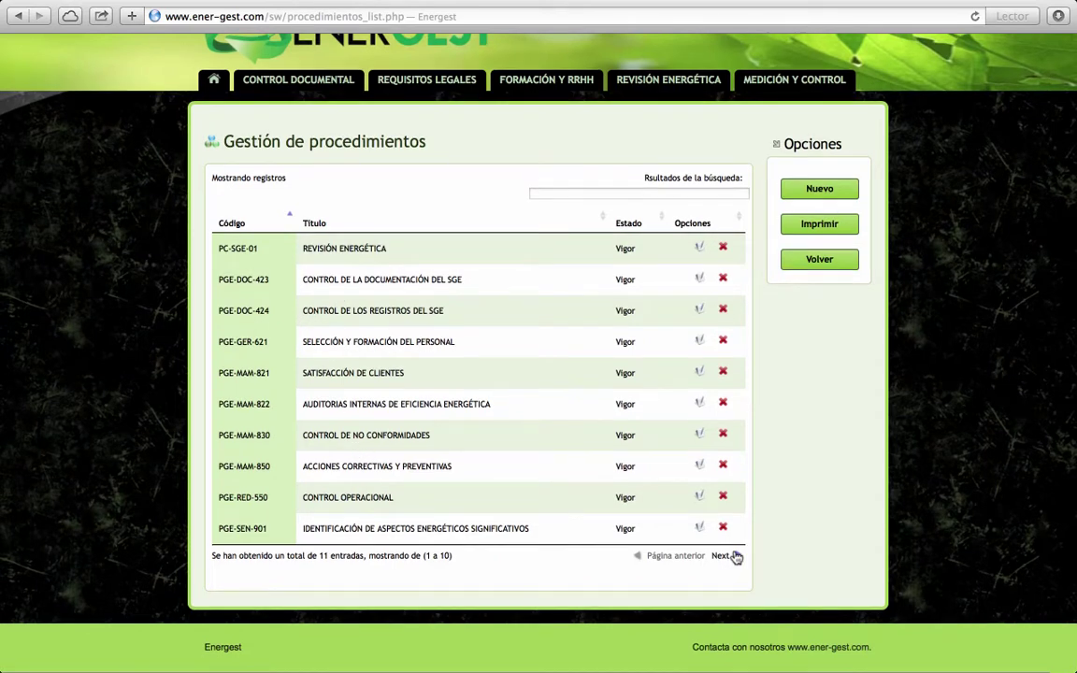
double_click(323, 556)
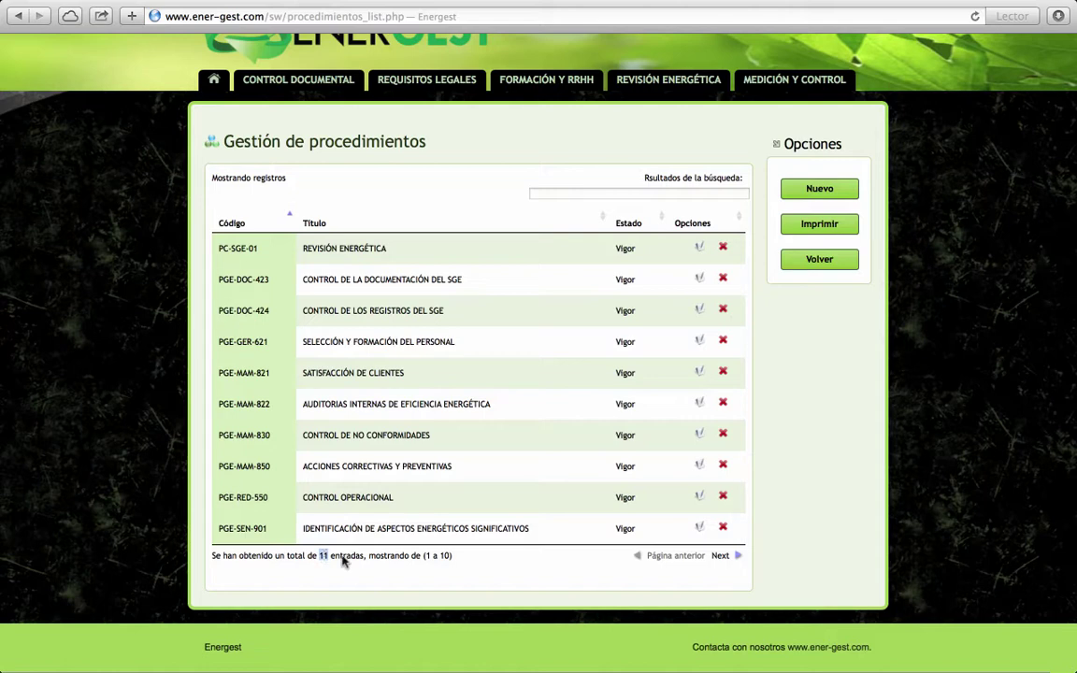
click(727, 557)
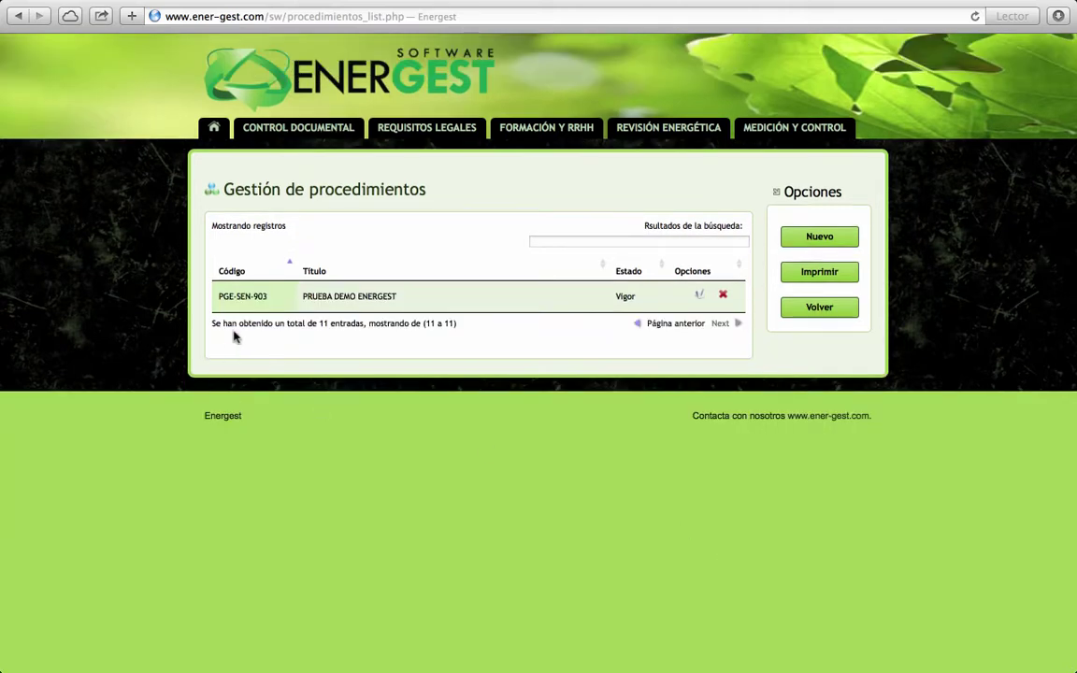
Reopen procedure PGE-SEN-903 and check its registered revisions and its distributions
click(697, 295)
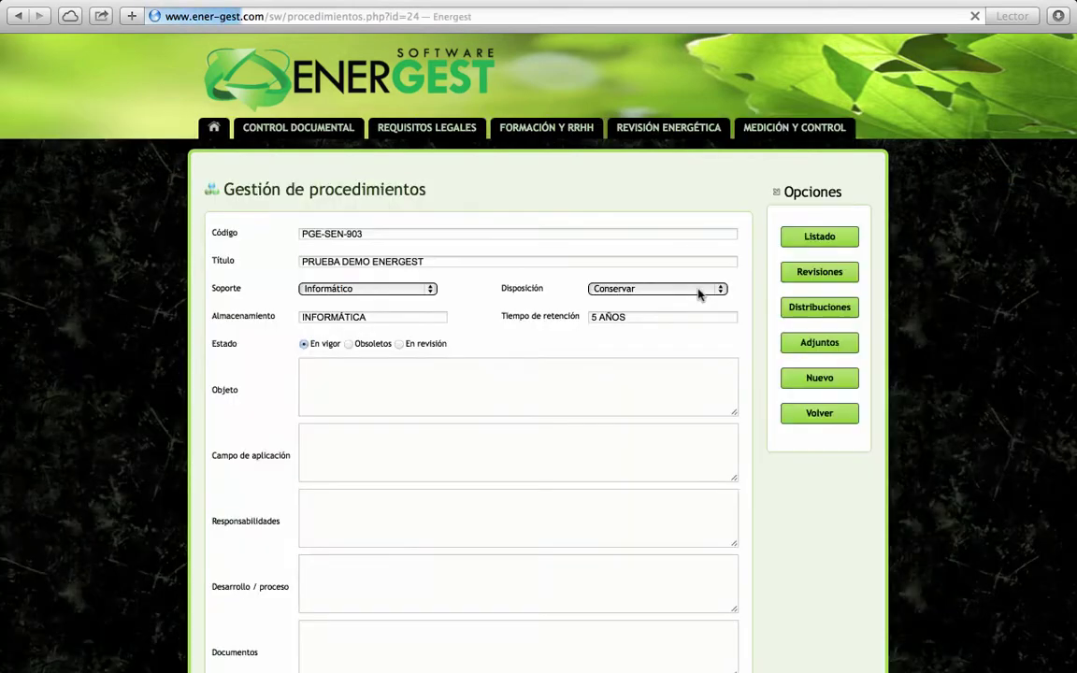
scroll(523, 425, down, 3)
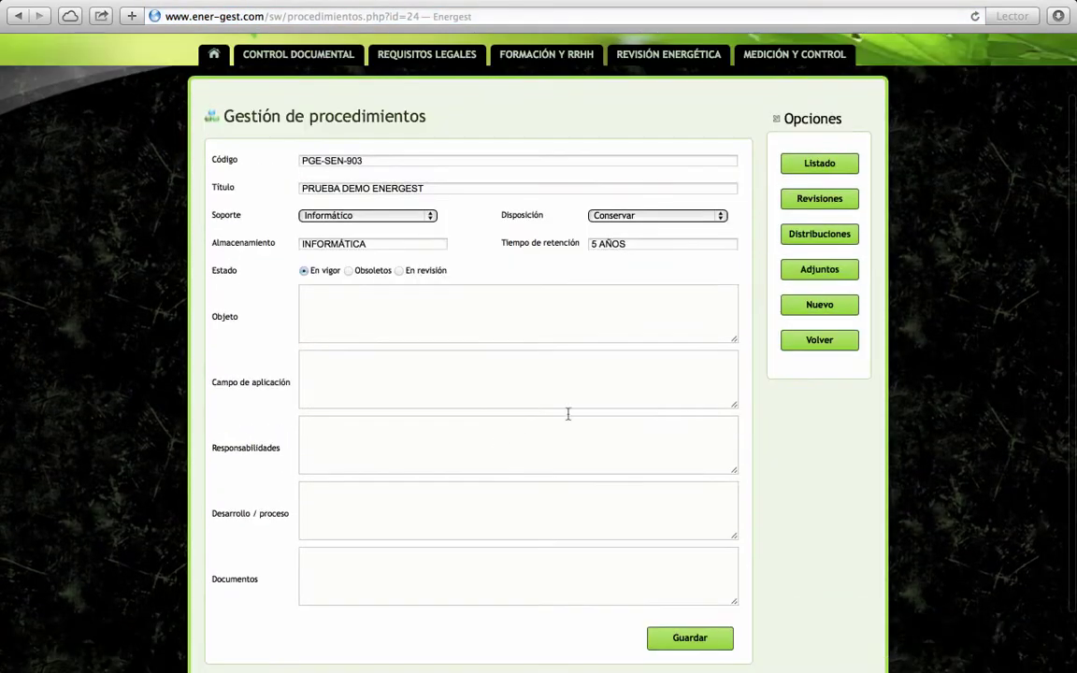
click(813, 198)
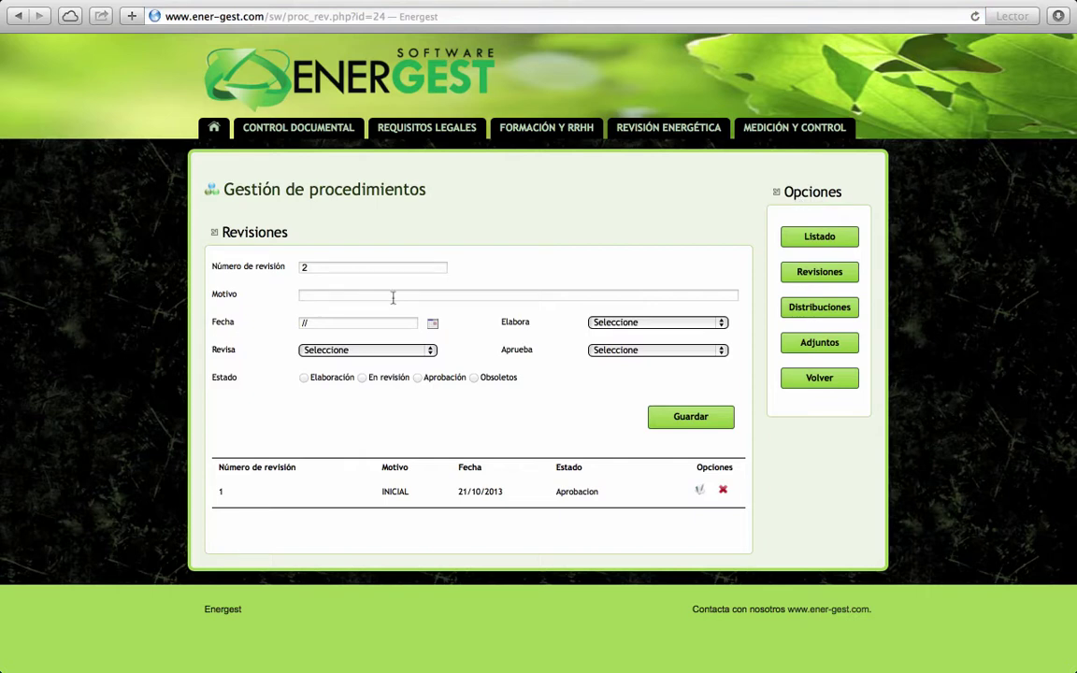
click(312, 270)
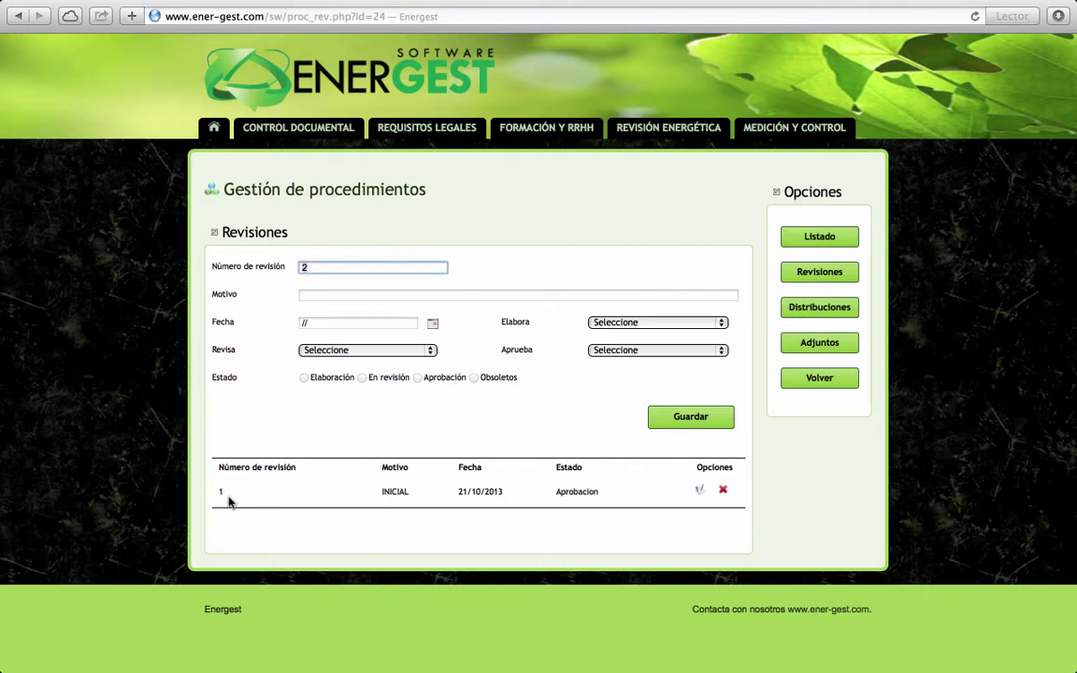
click(804, 311)
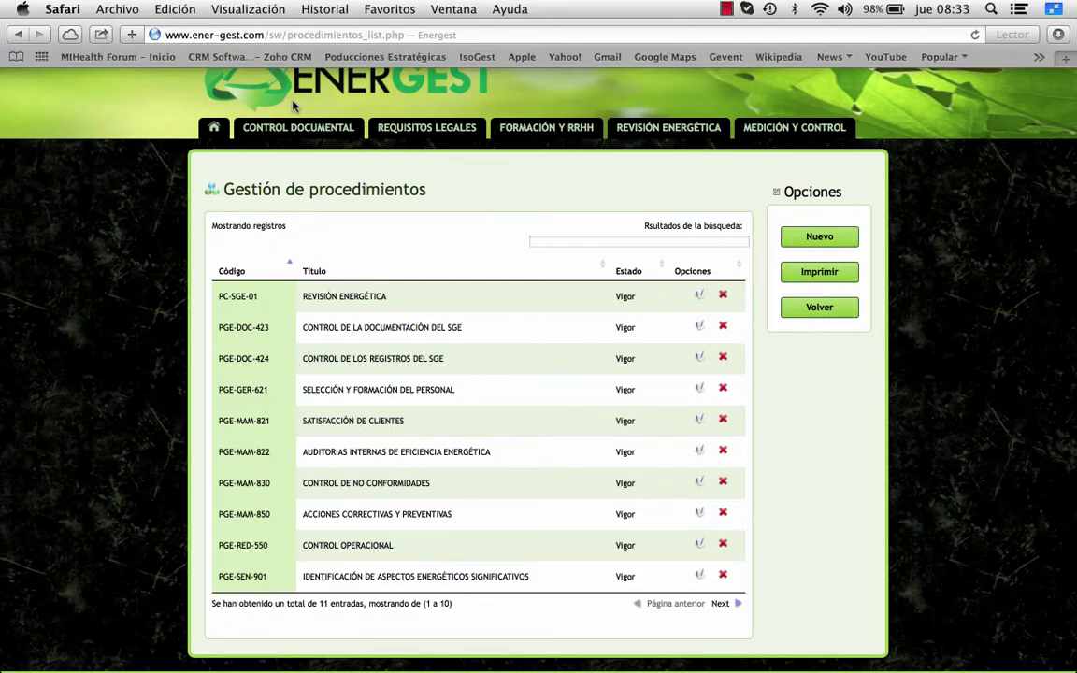
Open the SGEfE records list and go through a new record's Soporte, Disposición and Almacenamiento fields without filling them in
mouse_move(297, 133)
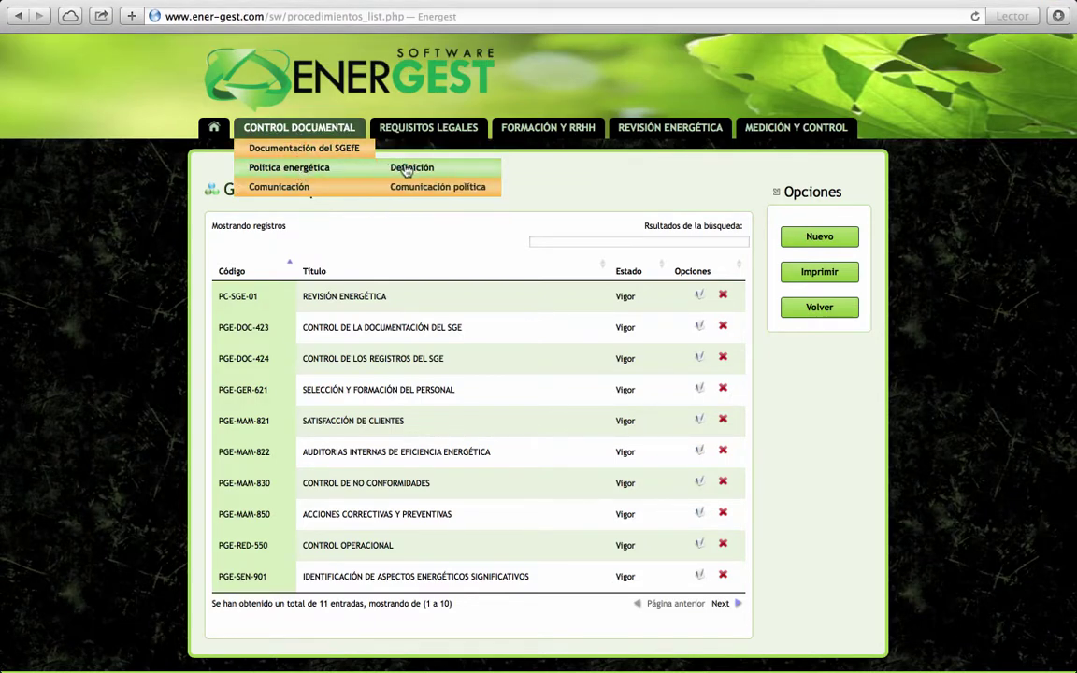
mouse_move(343, 152)
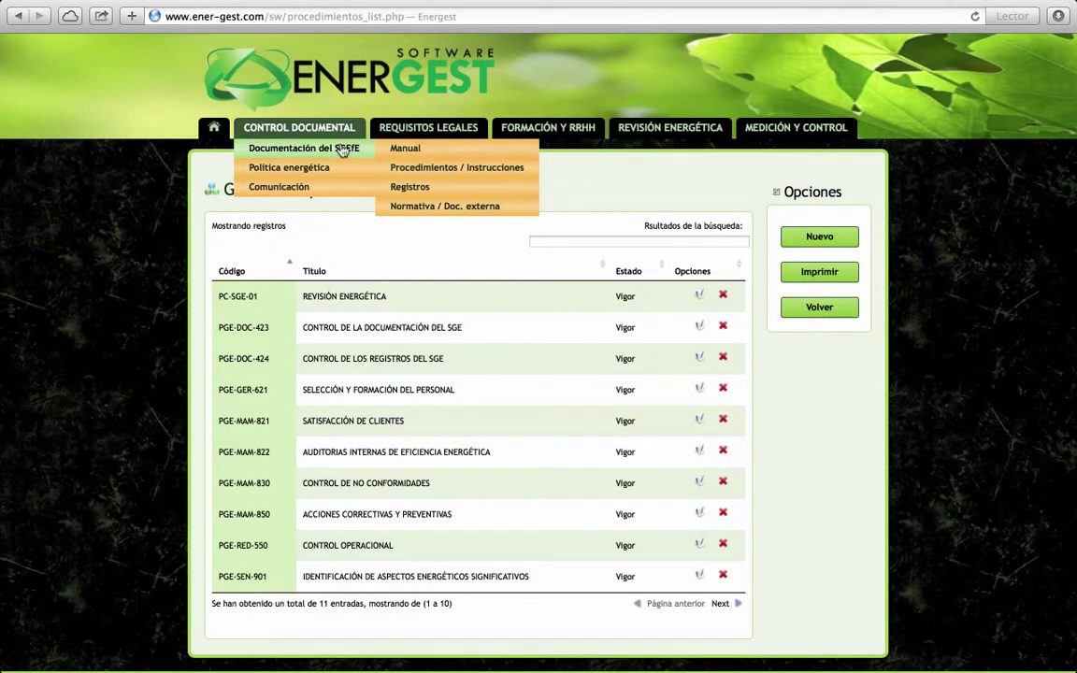
click(417, 187)
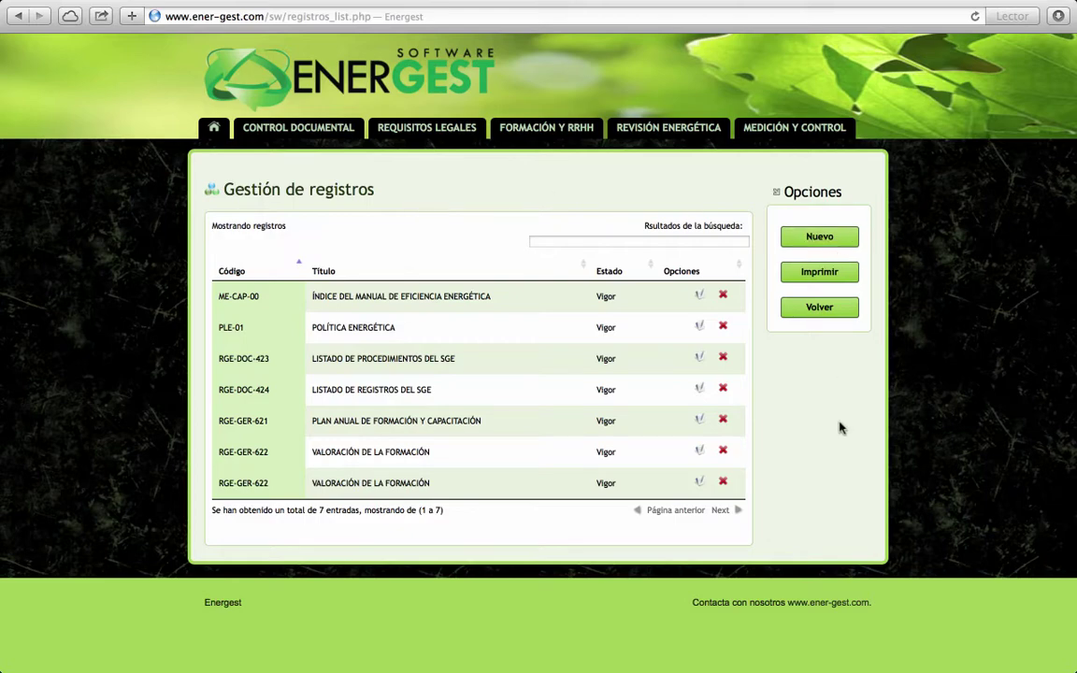
click(822, 243)
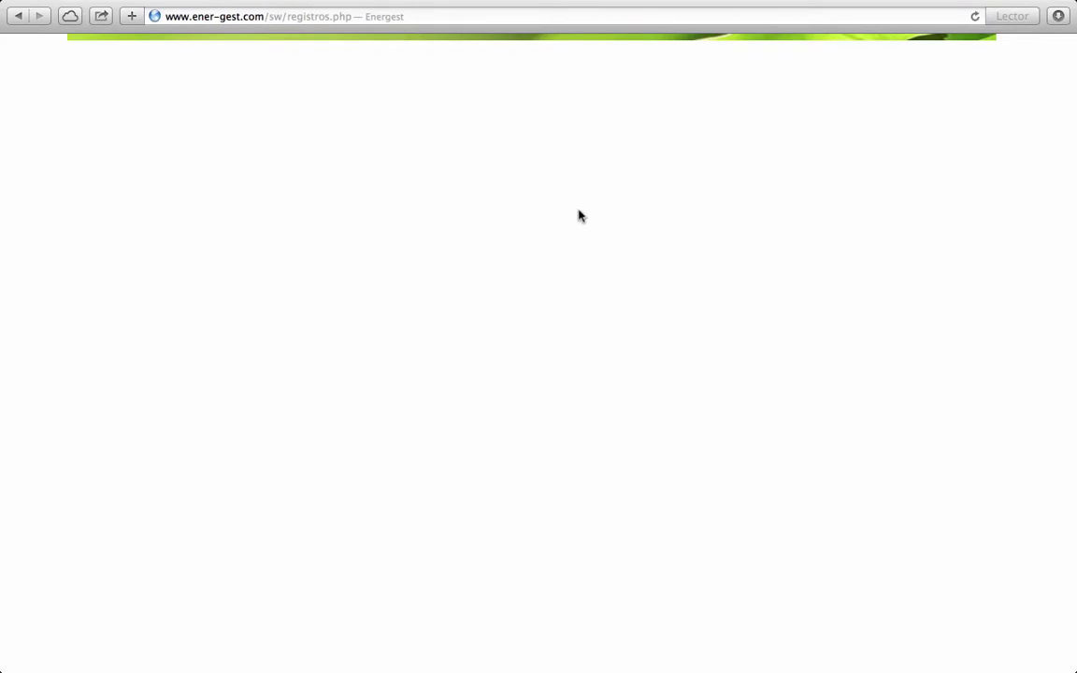
click(394, 289)
click(624, 288)
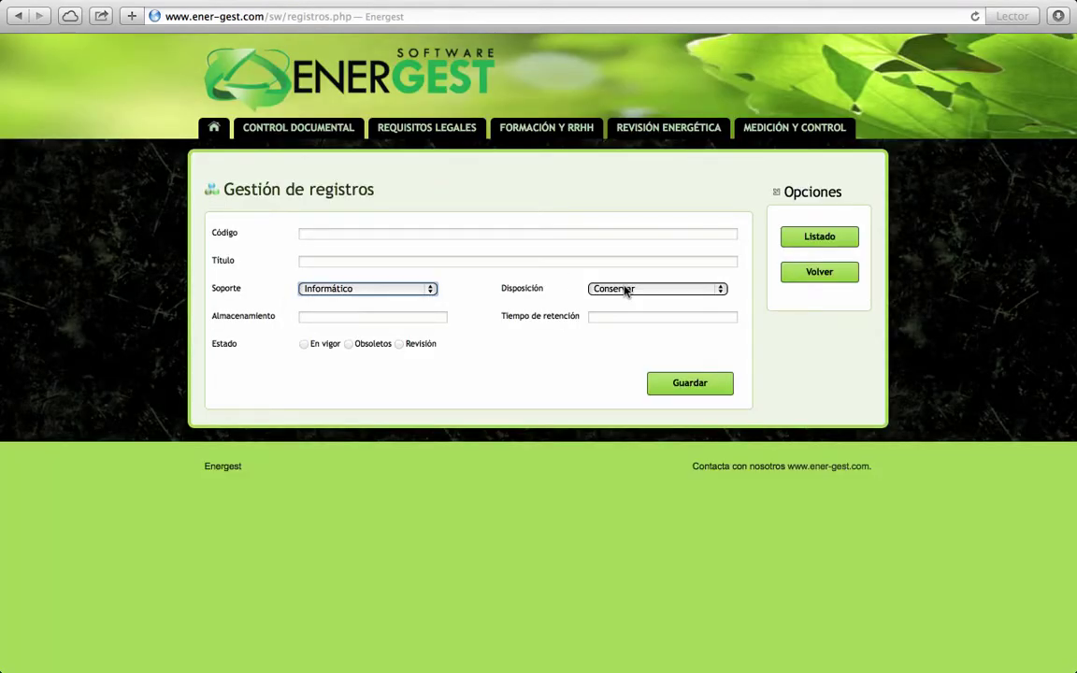
click(384, 313)
click(369, 314)
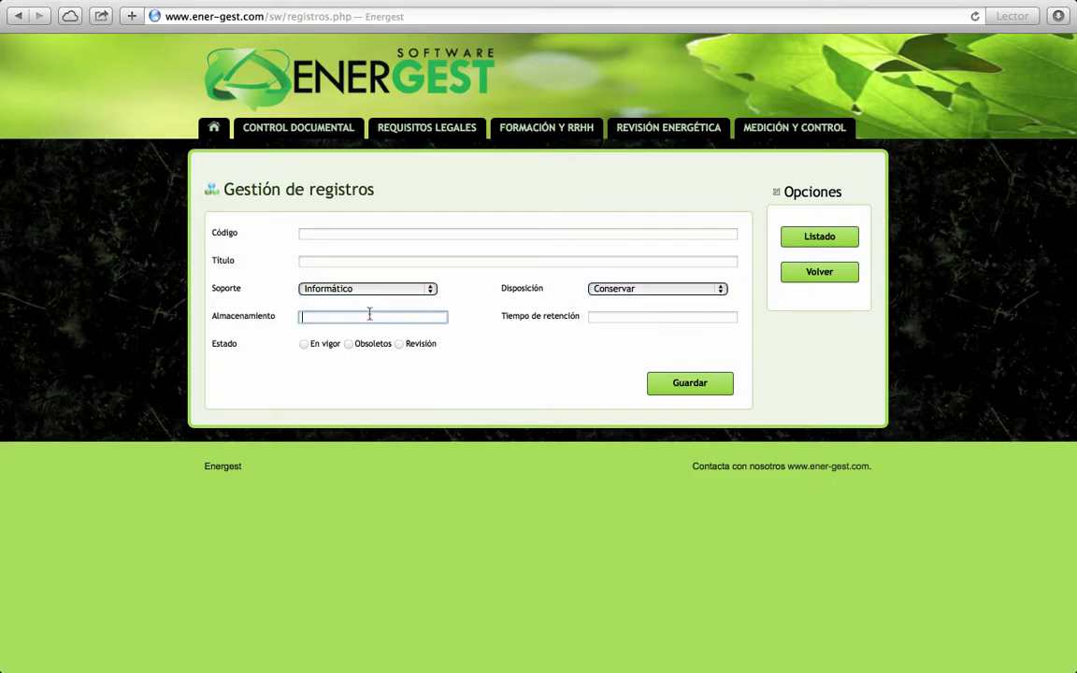
click(490, 407)
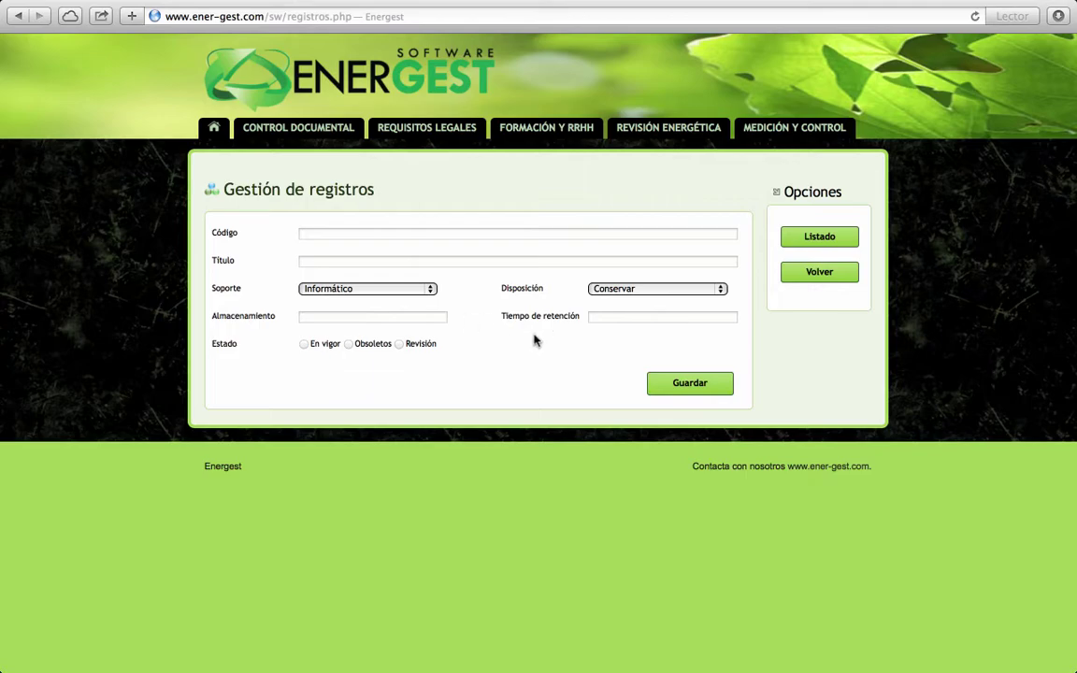
Return to the records list, open record ME-CAP-00 and examine its revisions
click(801, 246)
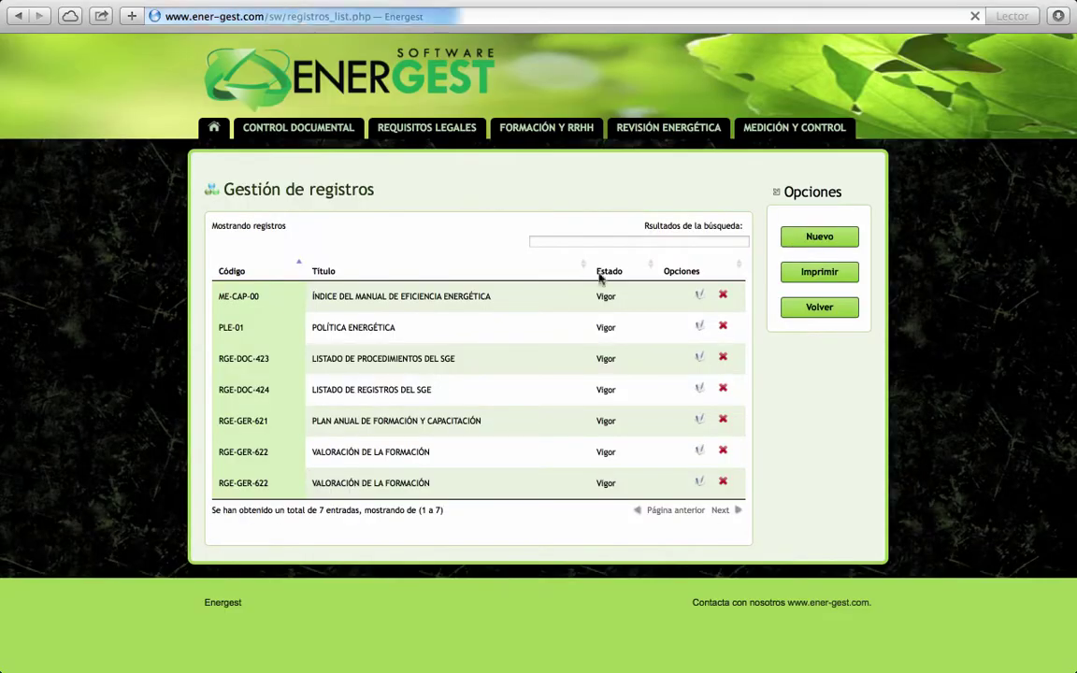
click(699, 298)
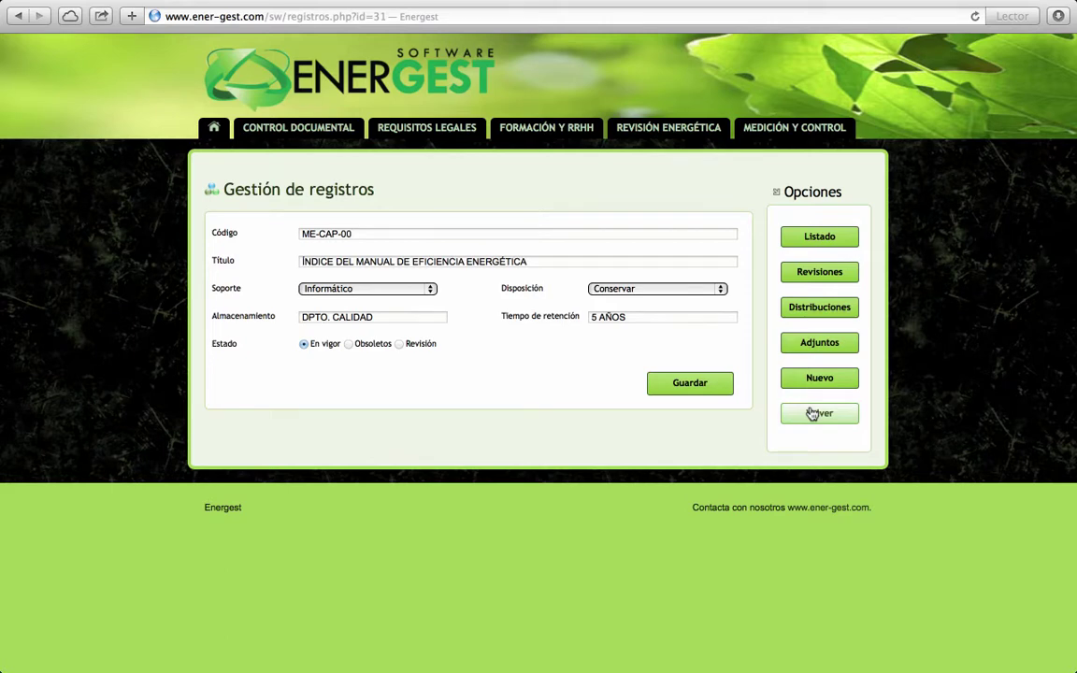
click(793, 277)
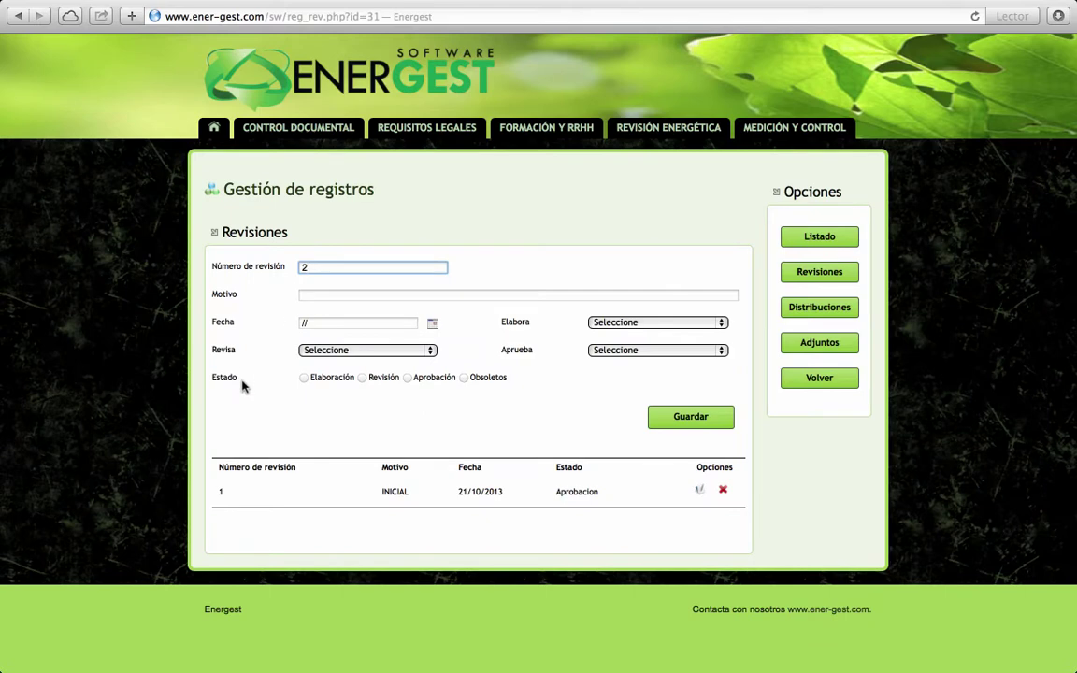
click(272, 425)
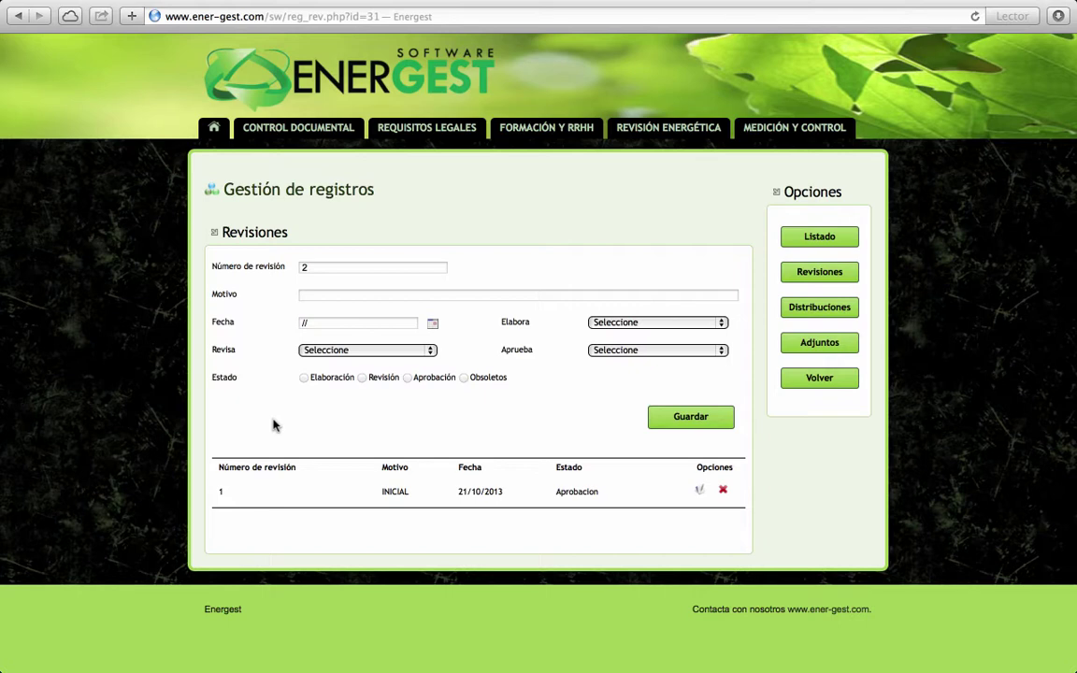
Start a new external documentation entry titled NORMA ISO 50001:2011 with ISO as its source
mouse_move(270, 147)
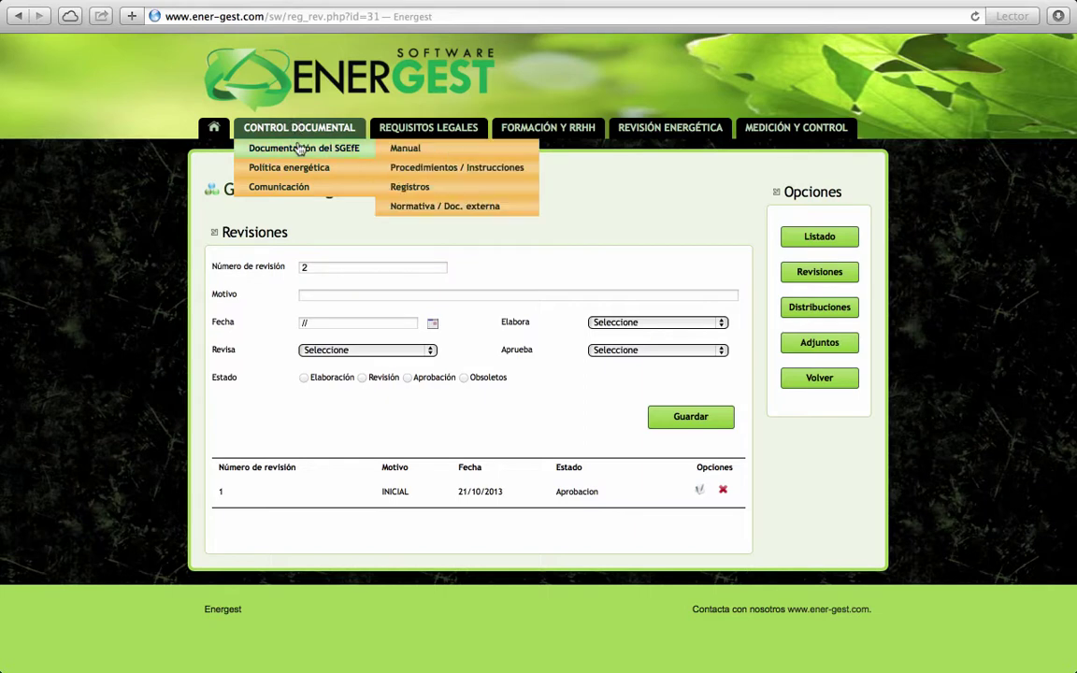
click(414, 206)
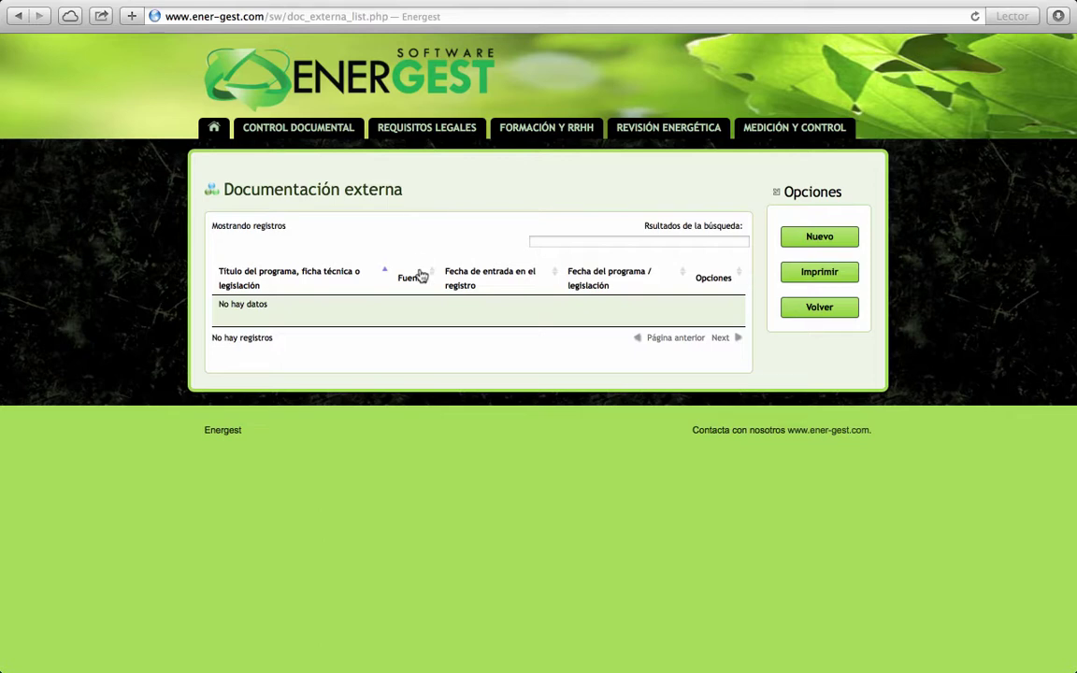
click(818, 237)
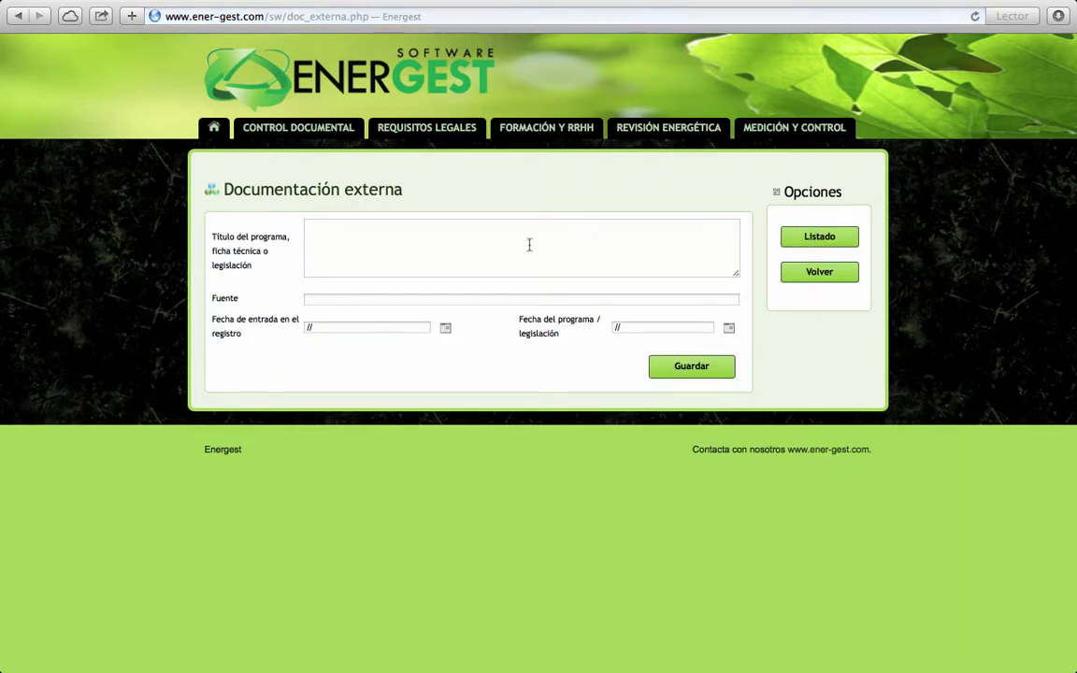
click(498, 245)
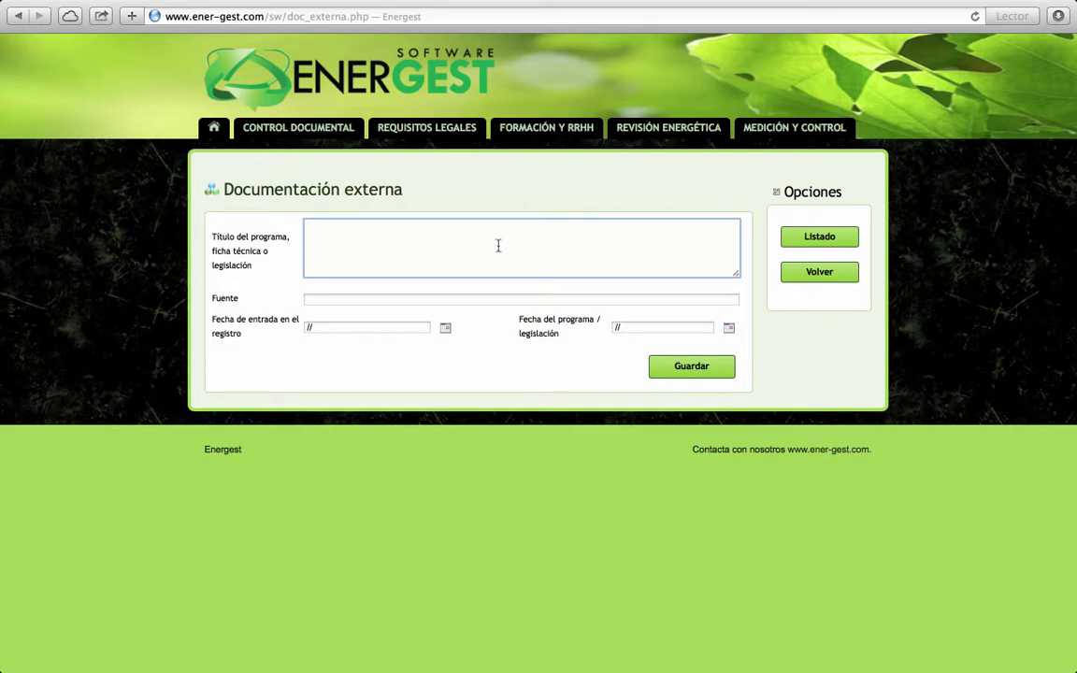
text(NORMA ISO 500001)
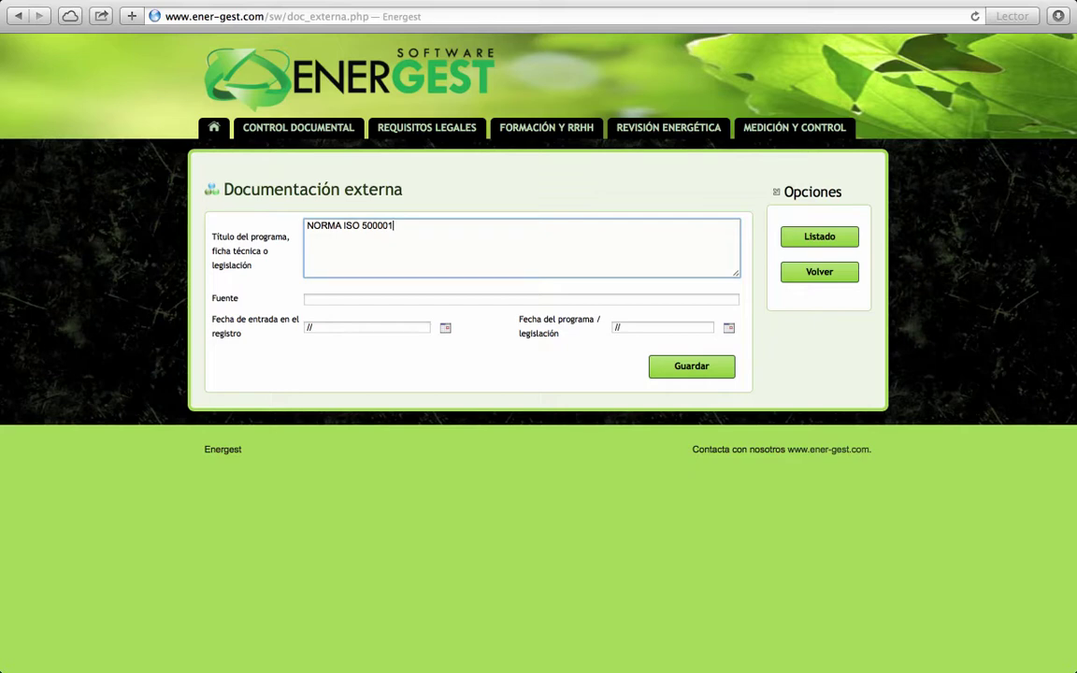
key(BackSpace)
text(1:2011)
click(451, 297)
text(ISO)
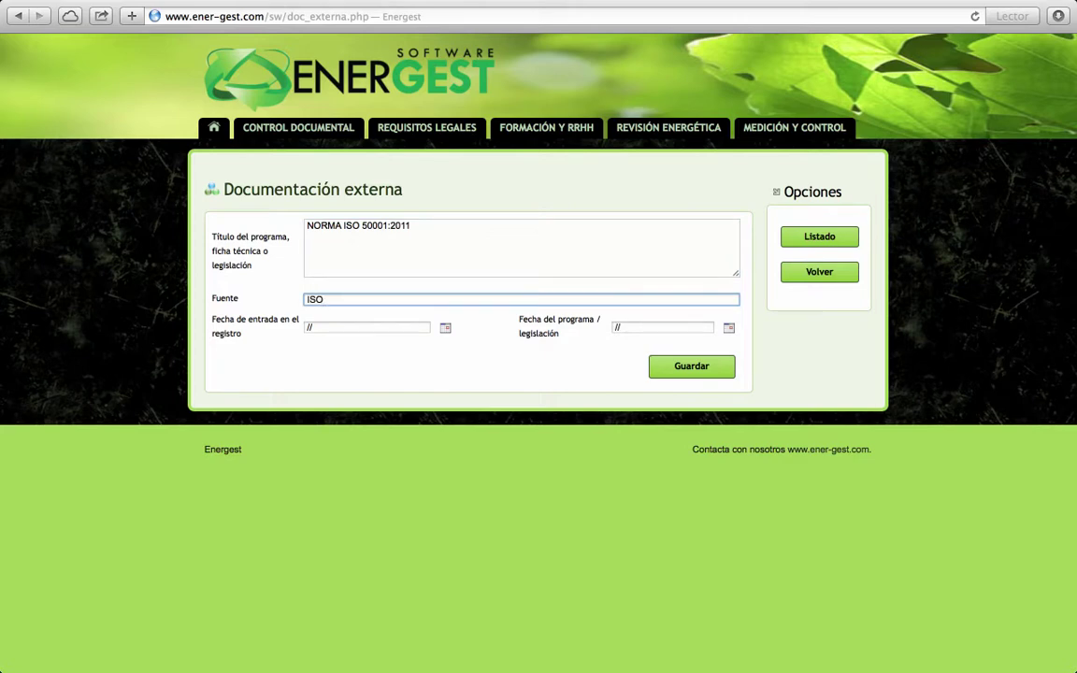
Set the entry's registration date (Fecha de entrada en el registro) to 15/07/2013
click(447, 332)
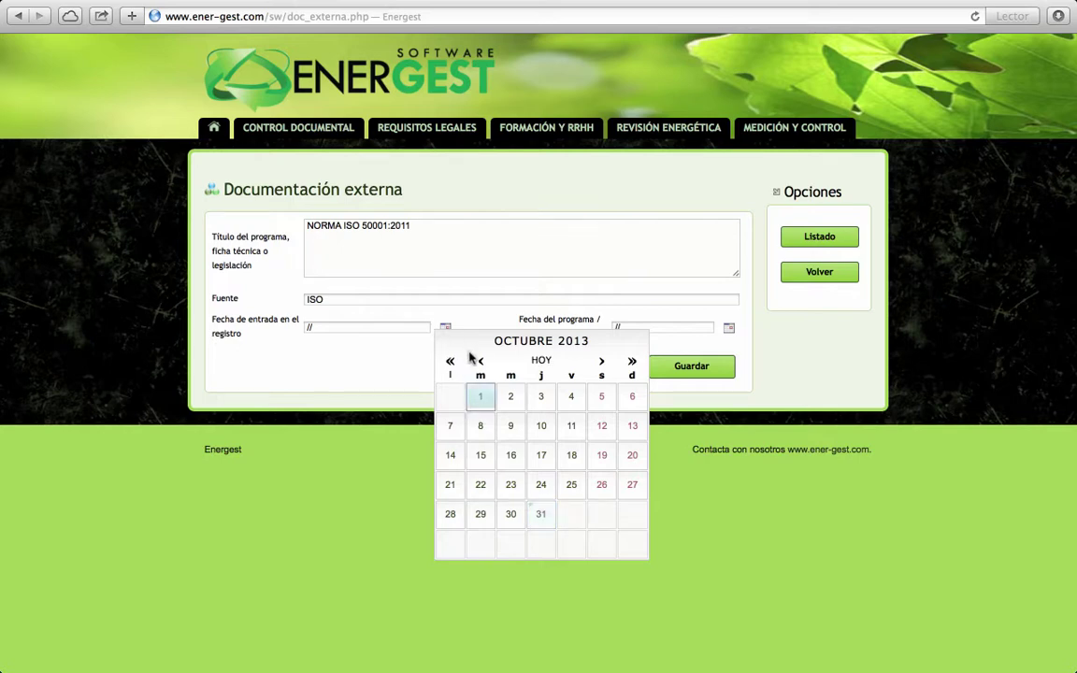
double_click(481, 361)
click(481, 361)
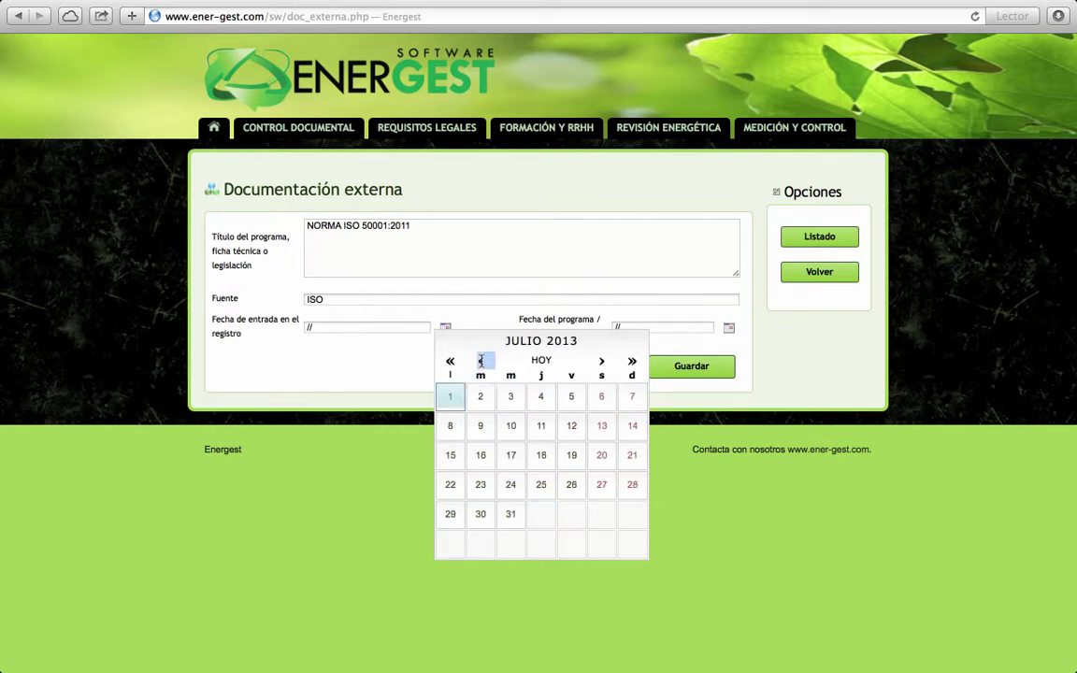
click(450, 455)
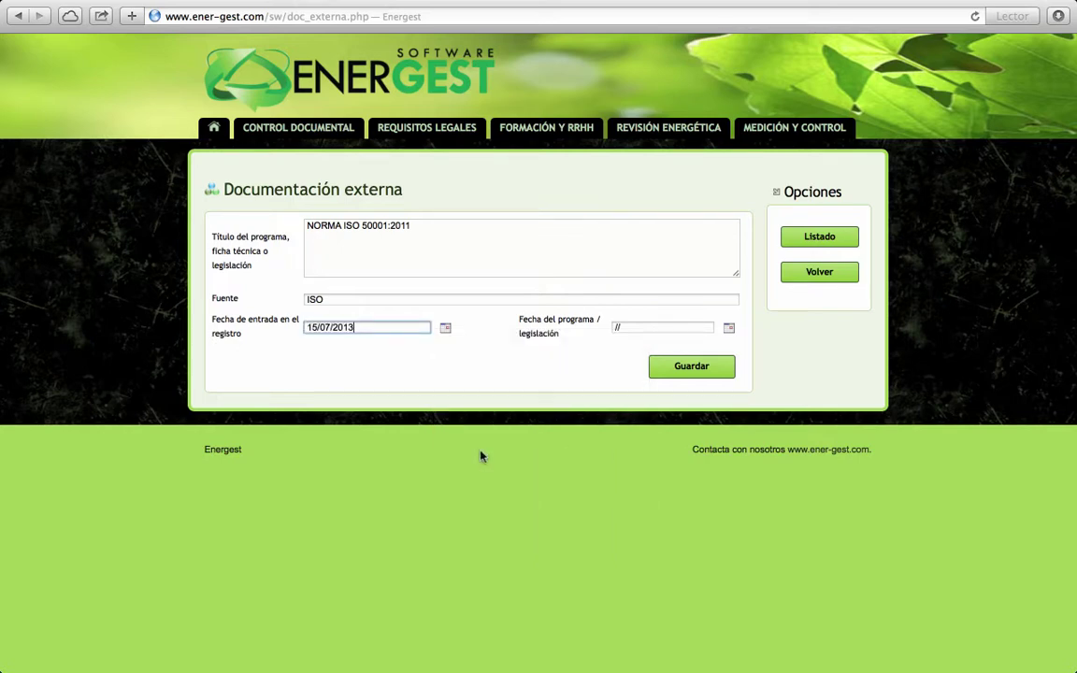
Set the programme/legislation date to 11/04/2011 and save the external documentation entry
click(730, 331)
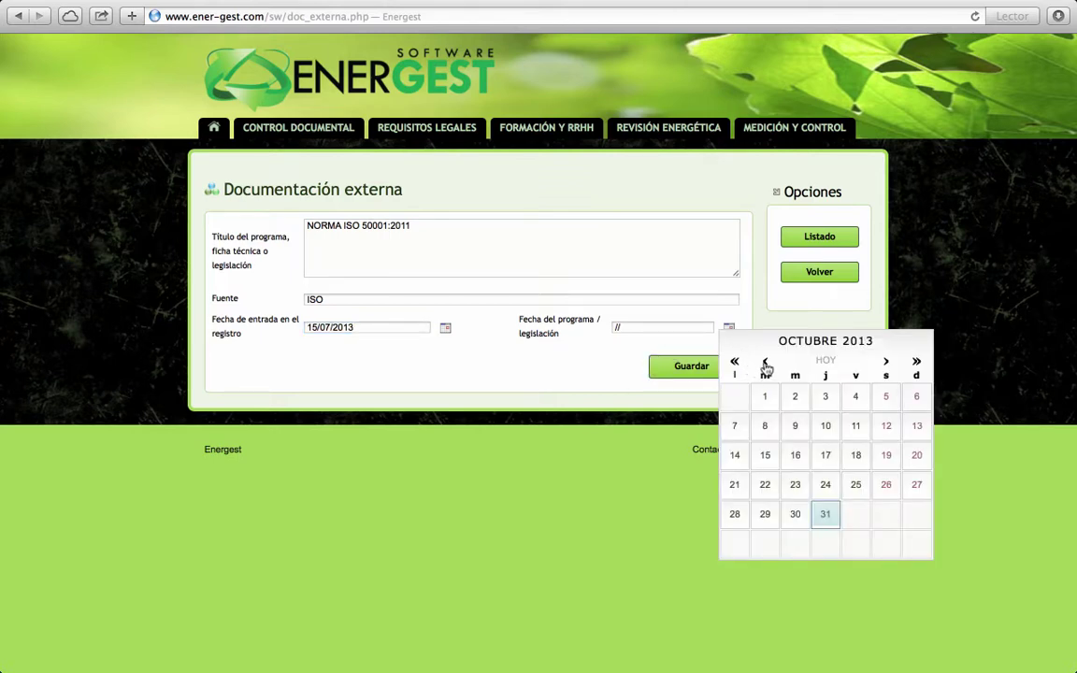
double_click(764, 365)
double_click(764, 364)
double_click(765, 365)
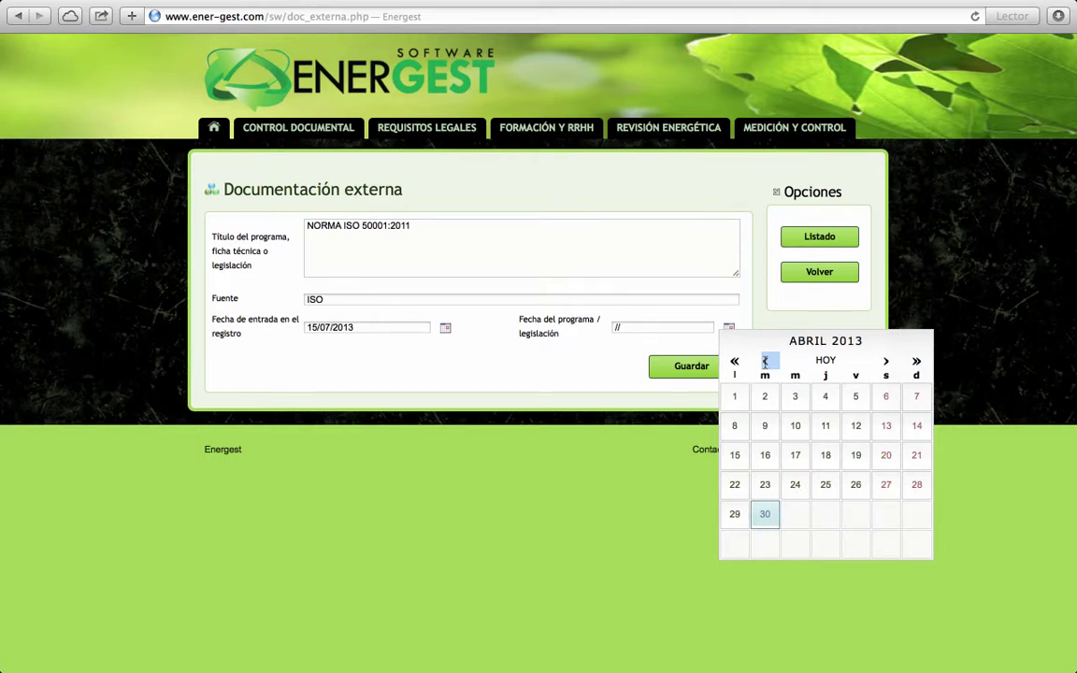
click(737, 362)
click(738, 362)
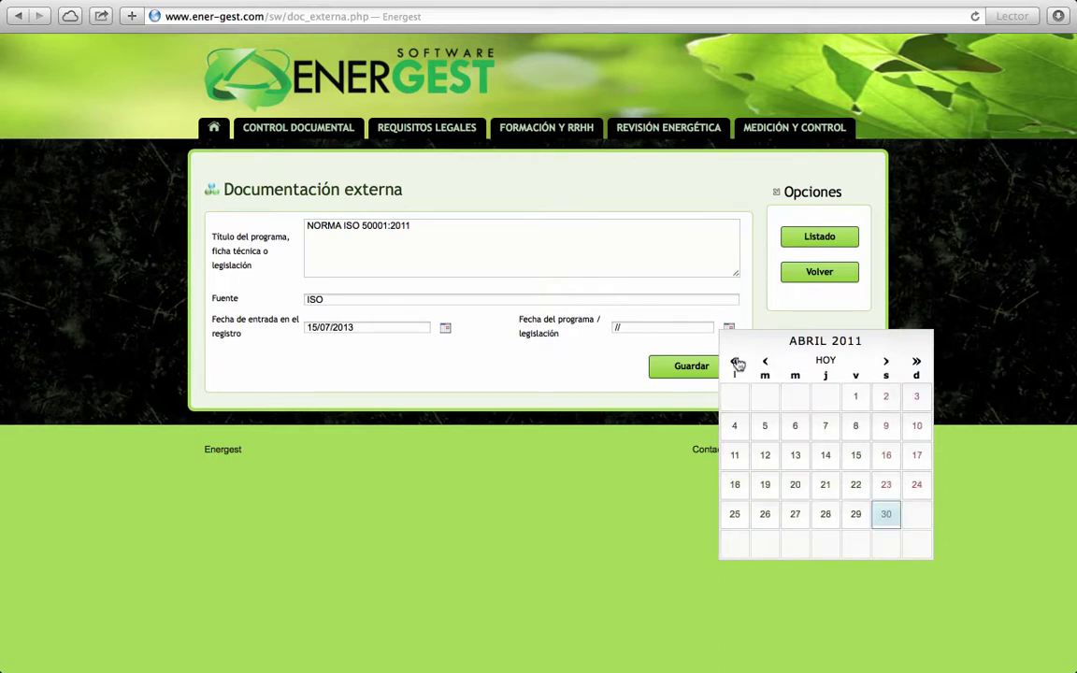
click(738, 456)
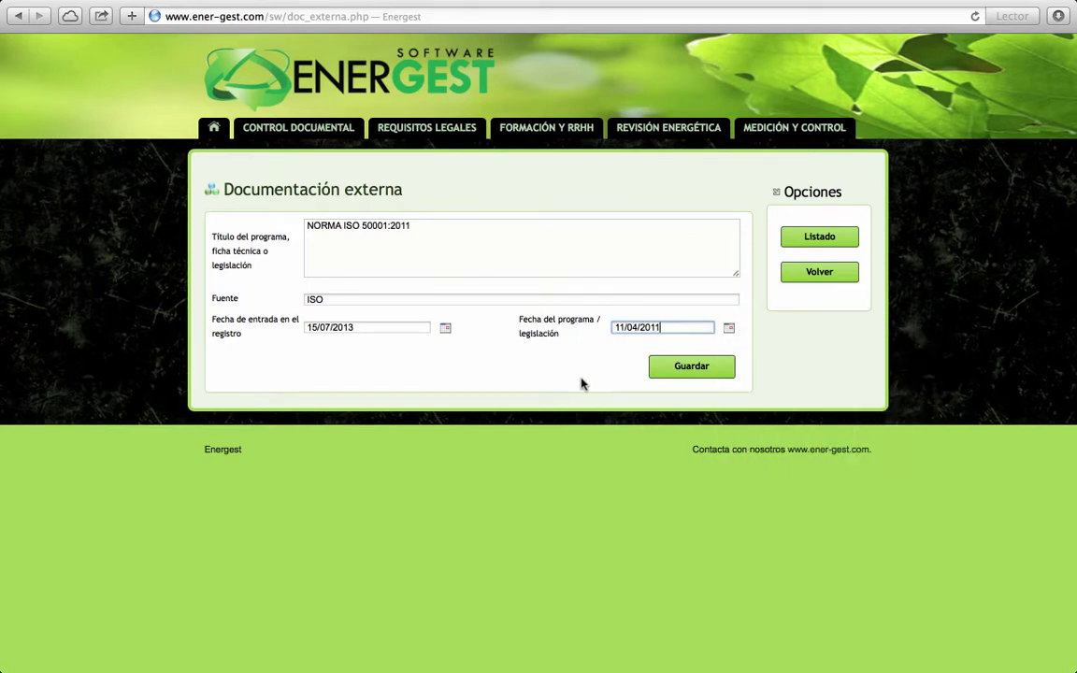
click(691, 366)
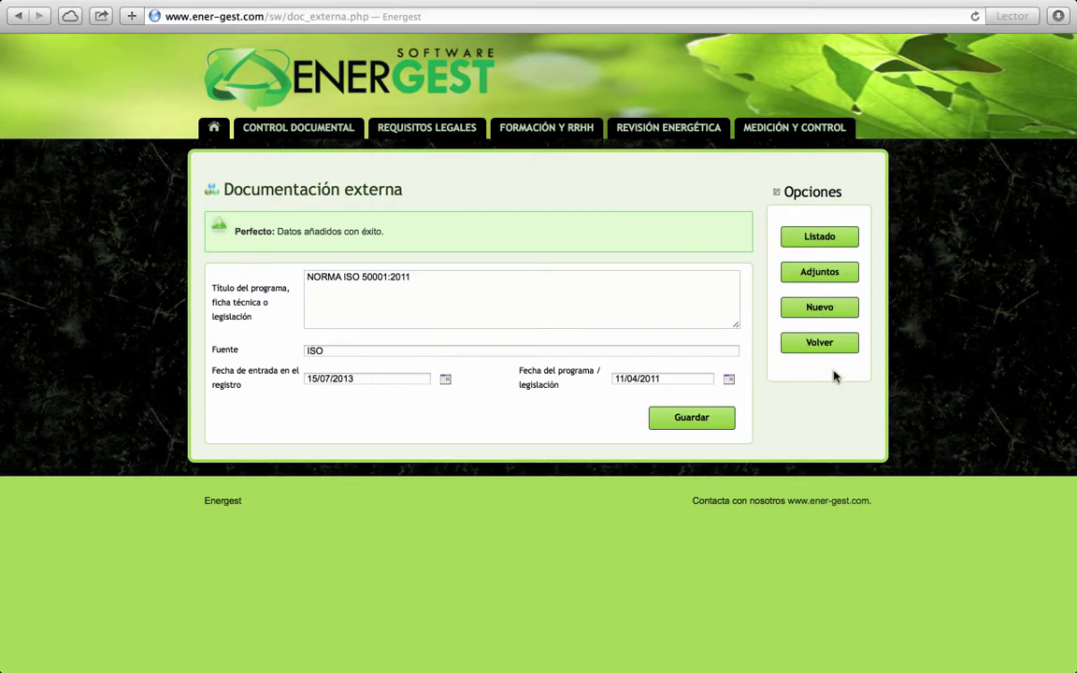
Check the new entry's attachment form and file selection without attaching anything, and return to the external documentation list
click(824, 272)
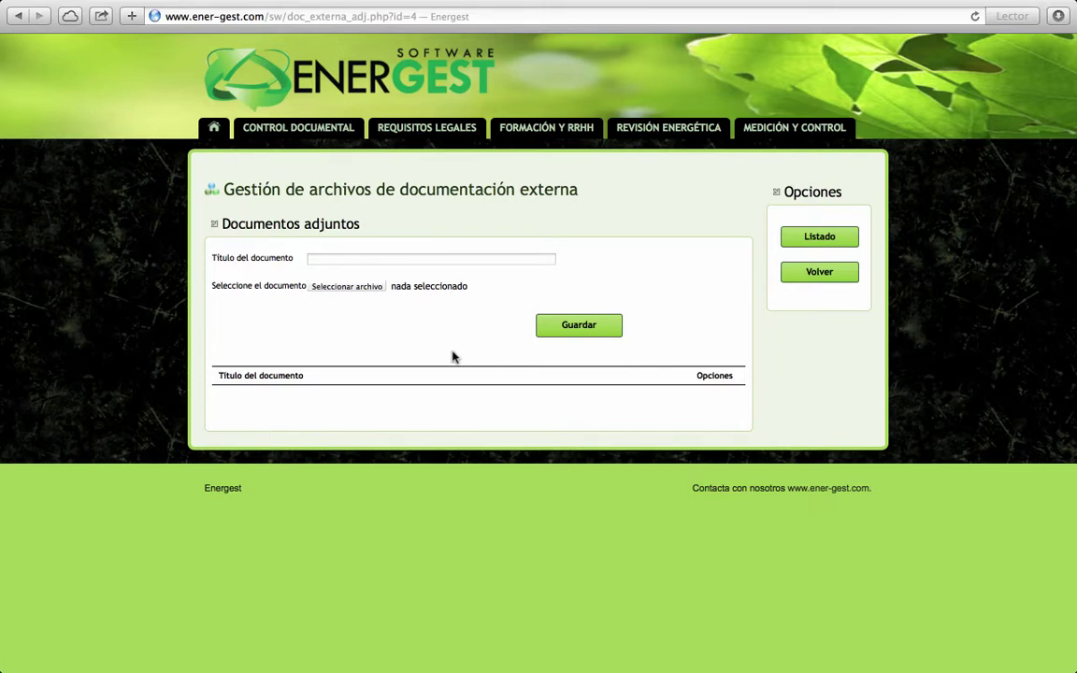
click(358, 289)
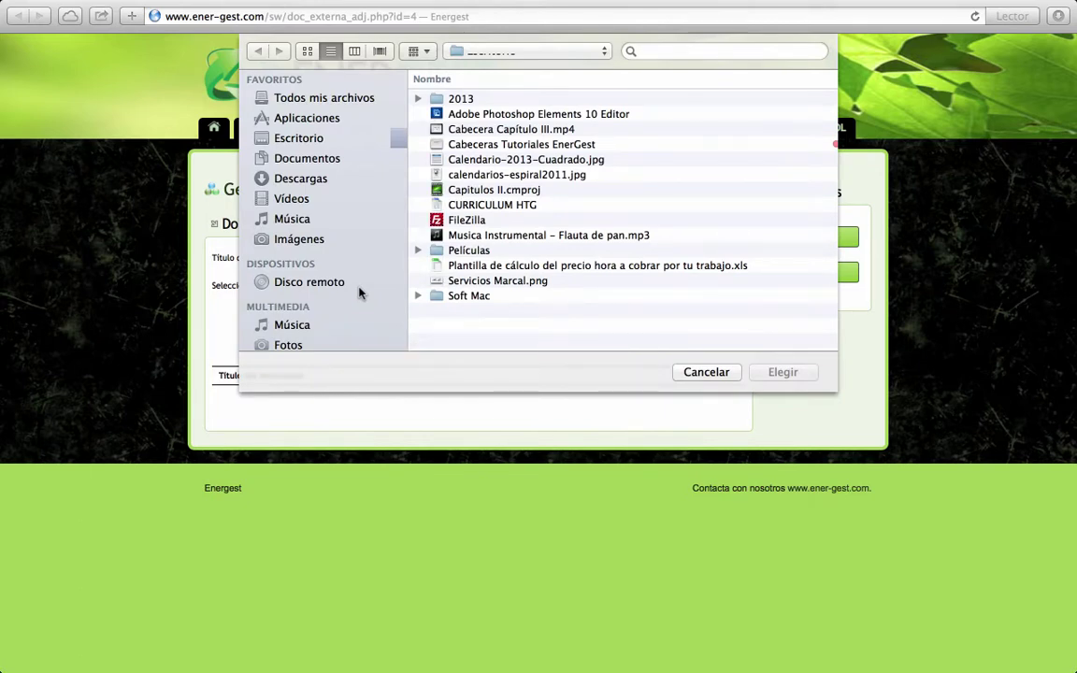
click(701, 372)
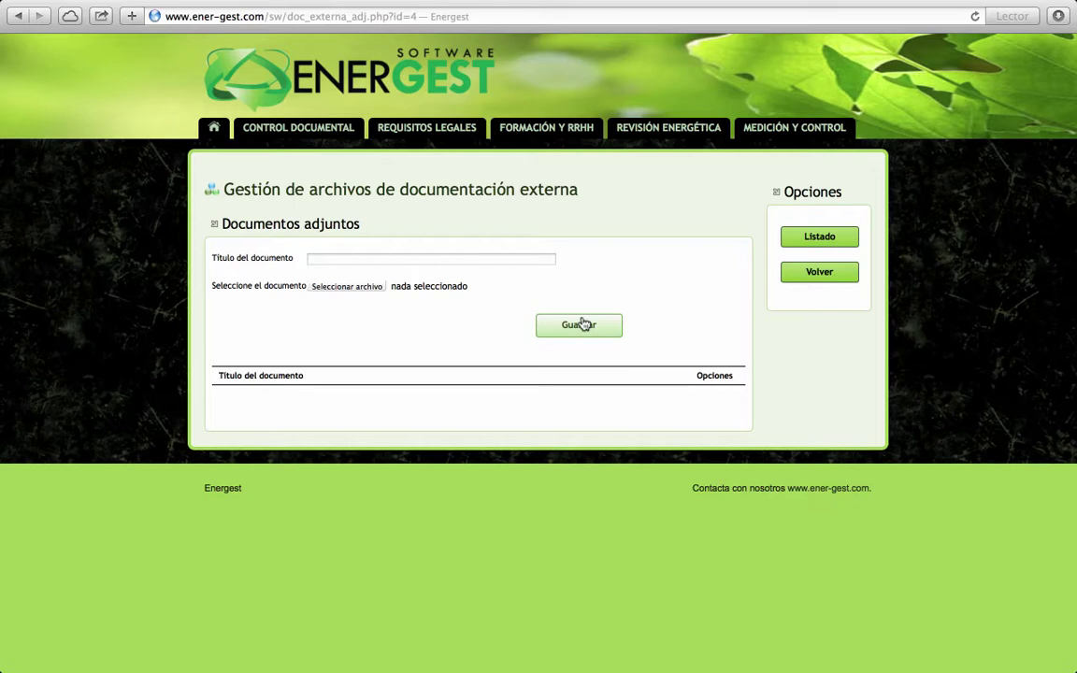
click(815, 271)
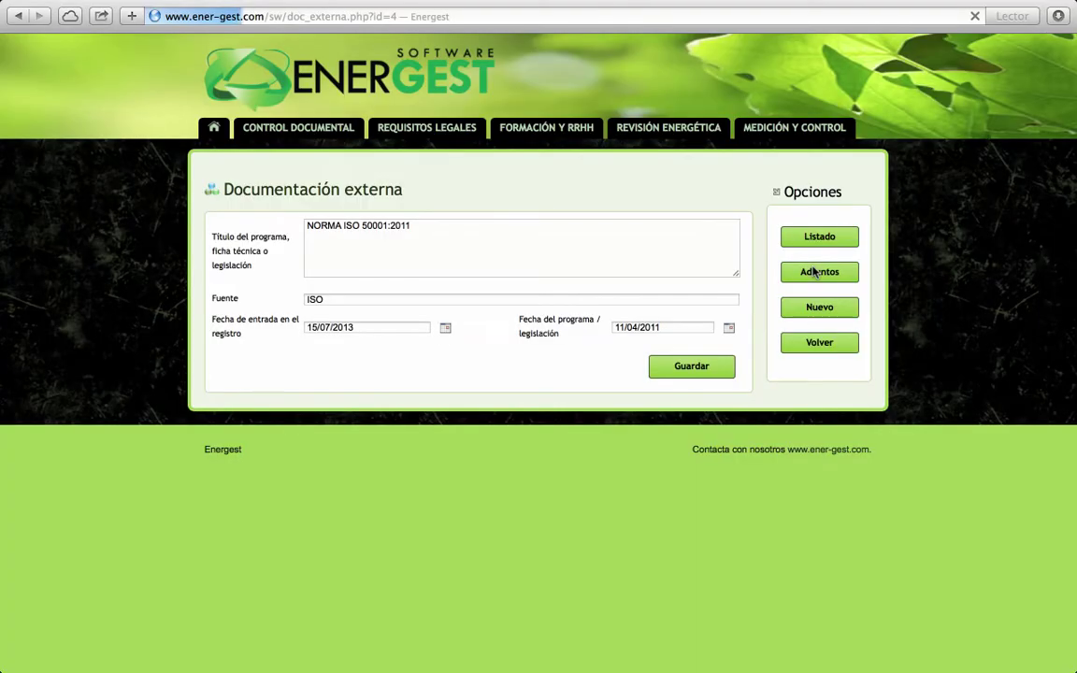
click(811, 234)
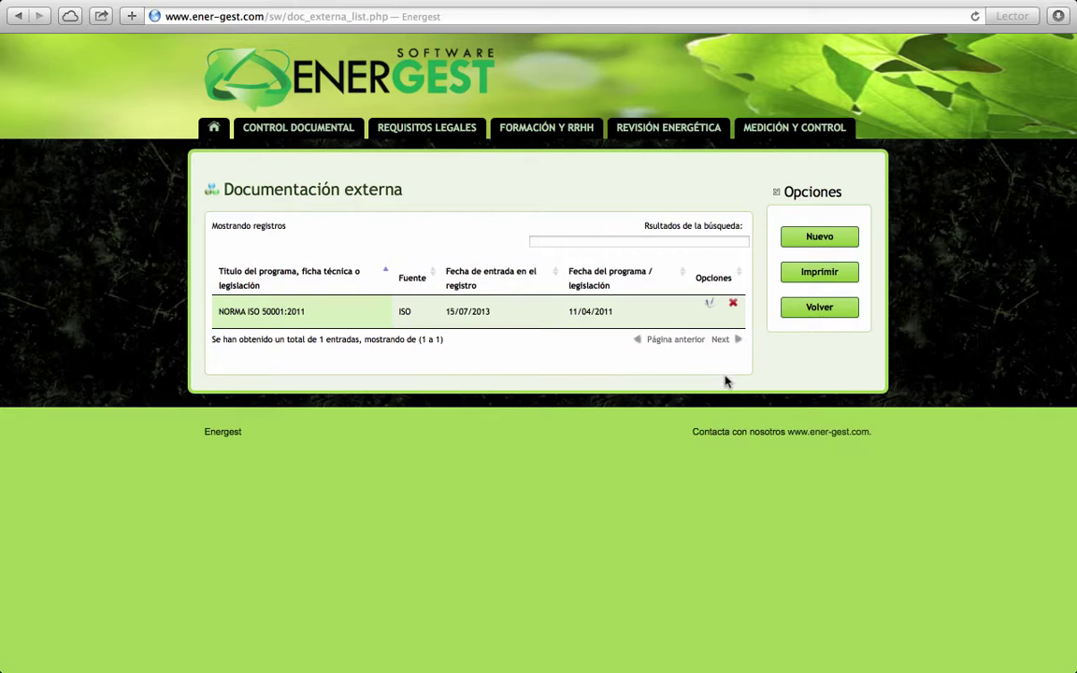
Generate the printable external documentation register using record RGE-GER-622 - VALORACIÓN DE LA FORMACIÓN
click(820, 272)
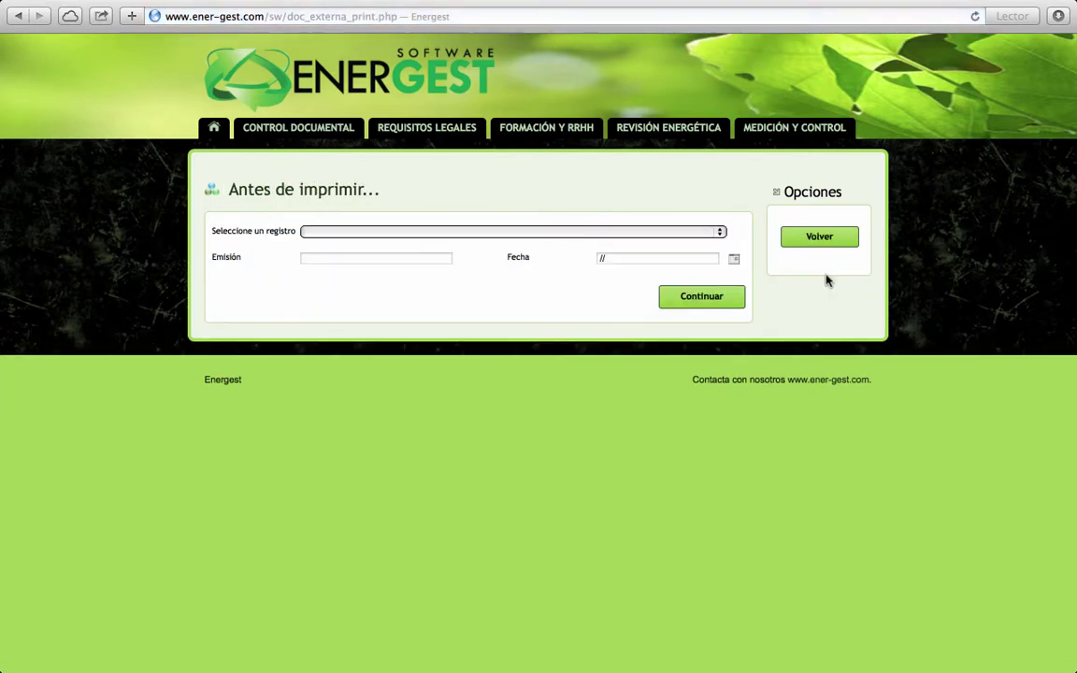
click(400, 233)
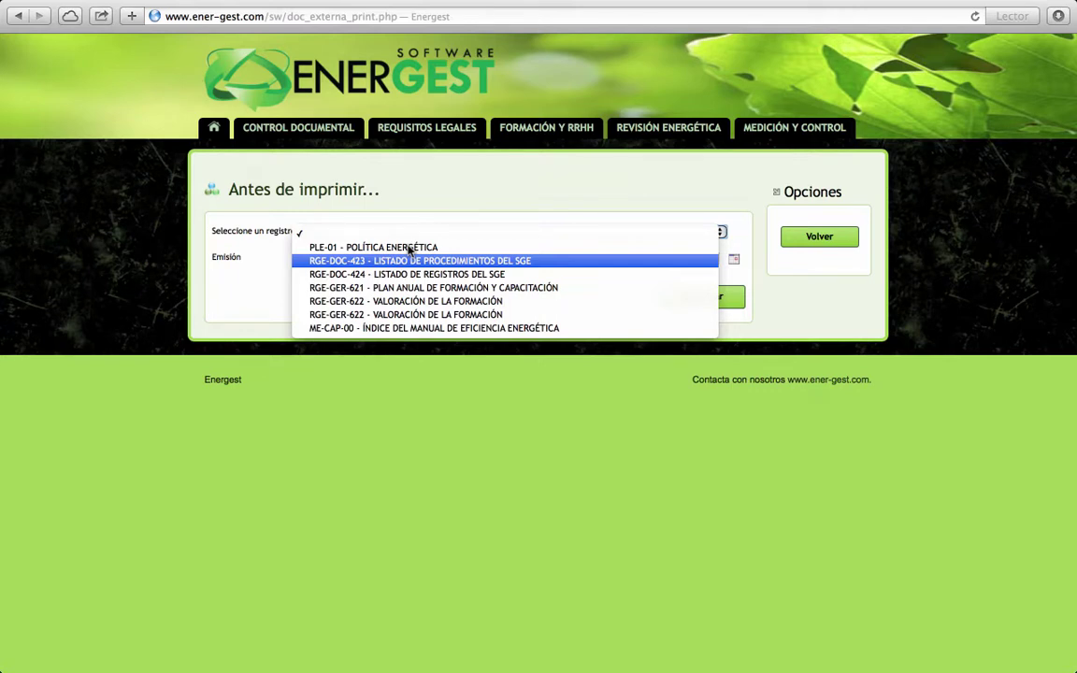
click(425, 315)
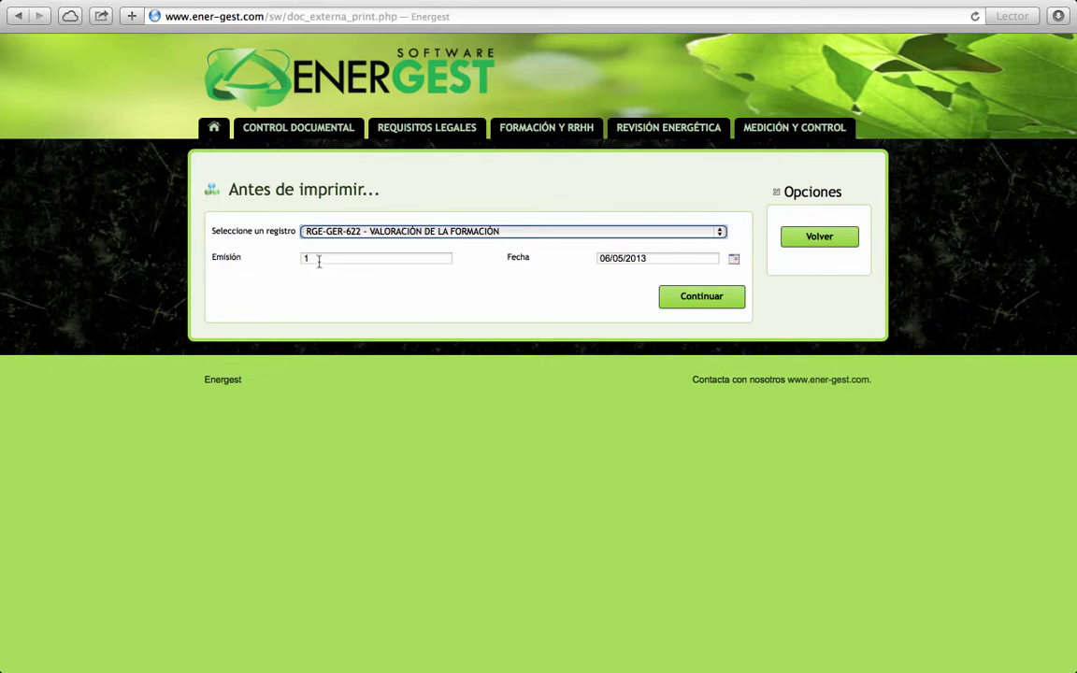
click(255, 264)
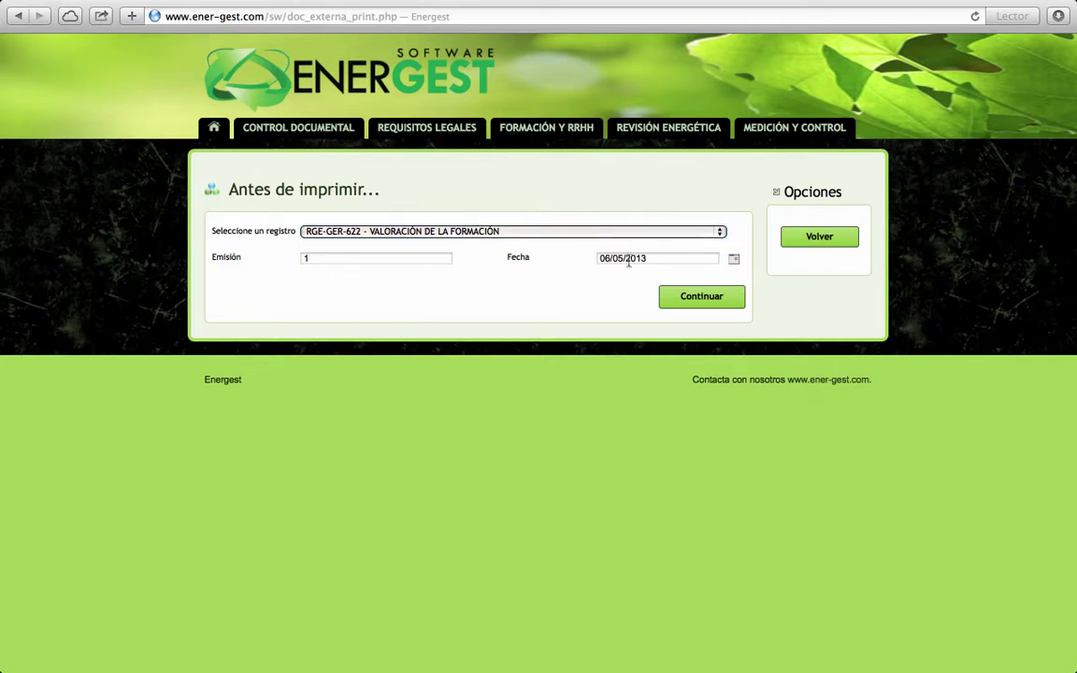
click(704, 309)
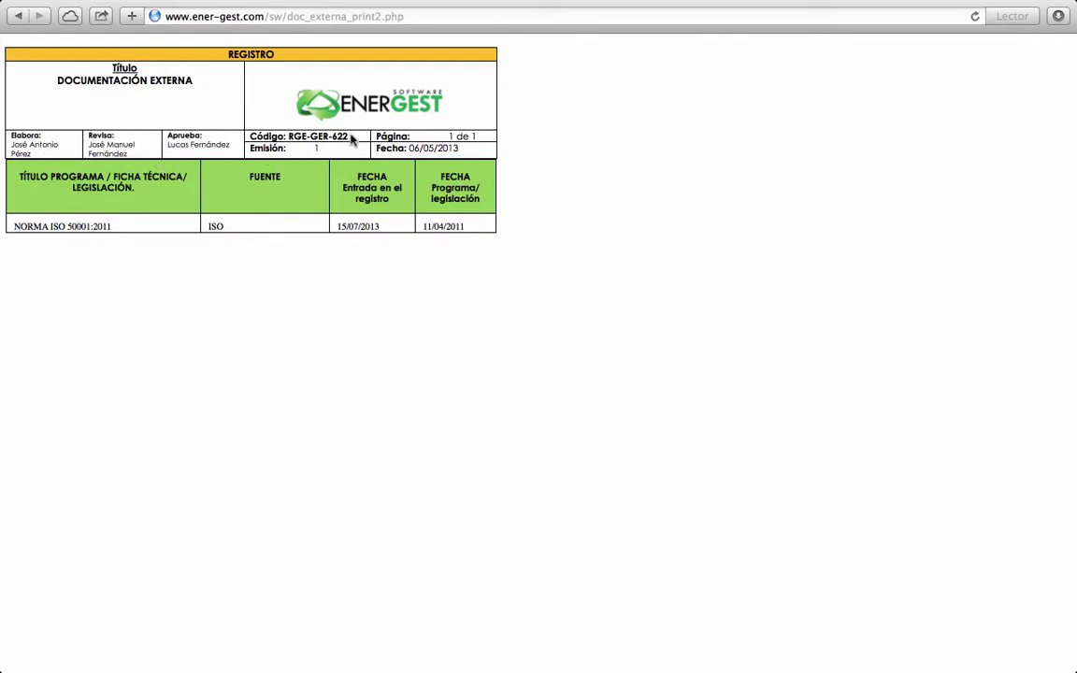
Examine the printable register's code, issue number and the NORMA ISO 50001:2011 row
drag(347, 138, 290, 135)
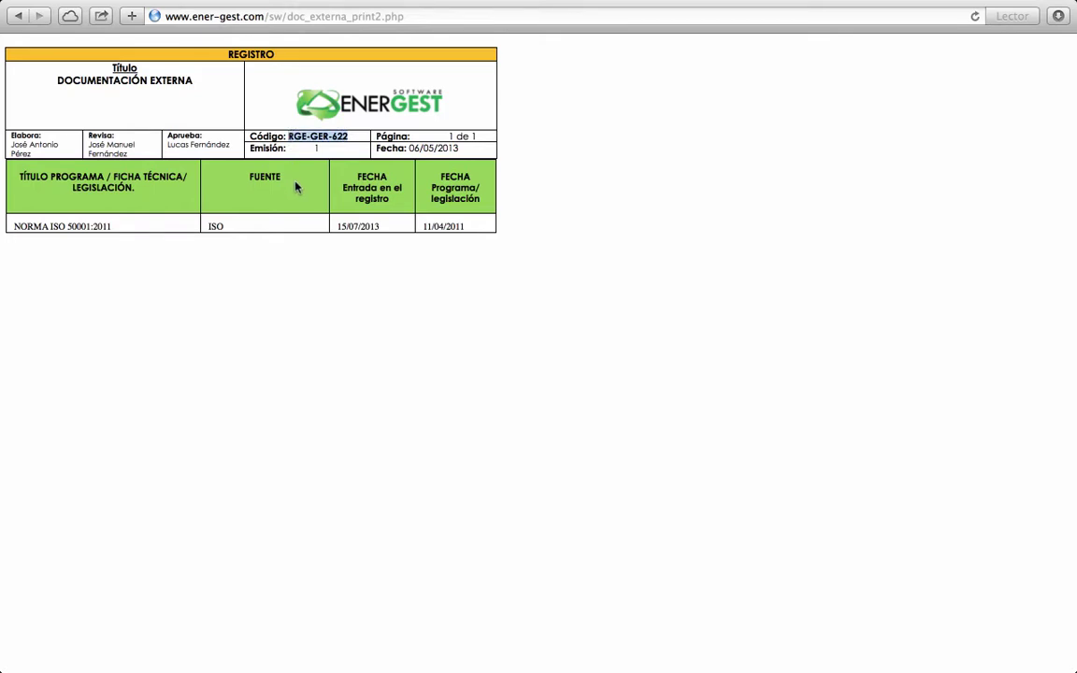
click(331, 151)
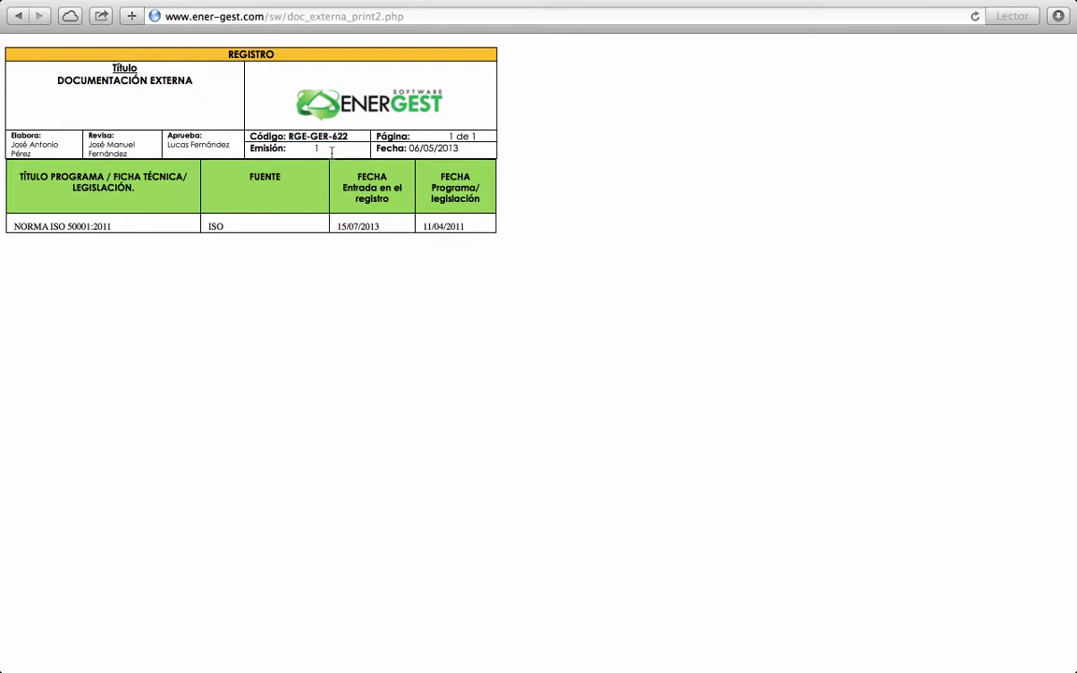
drag(331, 151, 286, 142)
drag(483, 233, 199, 226)
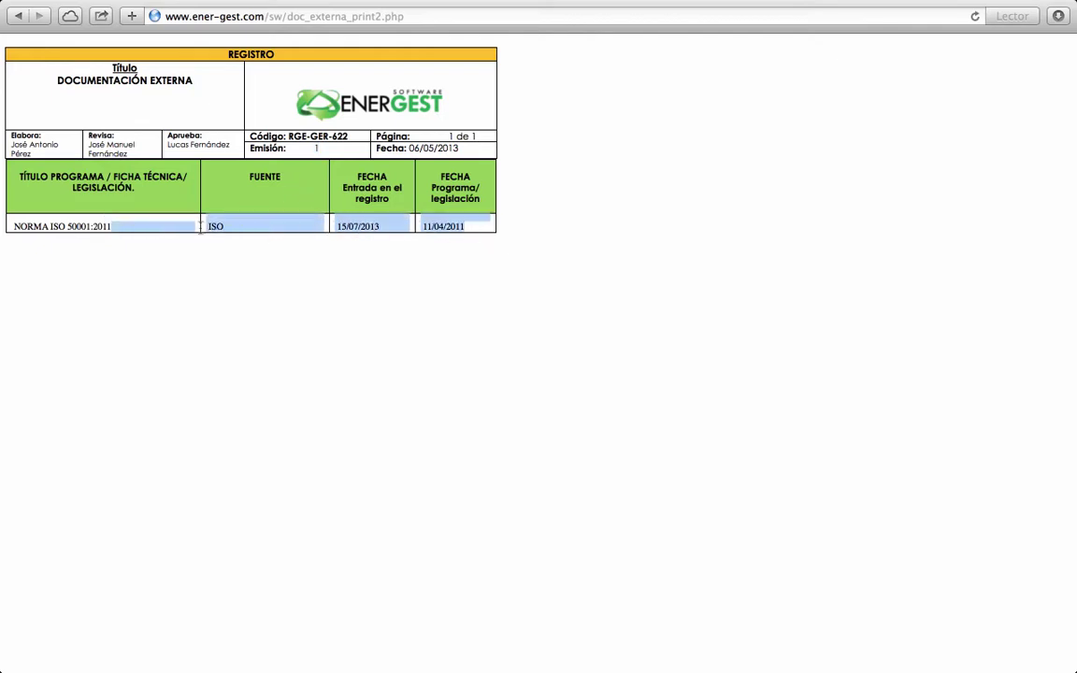
drag(117, 226, 65, 226)
click(96, 275)
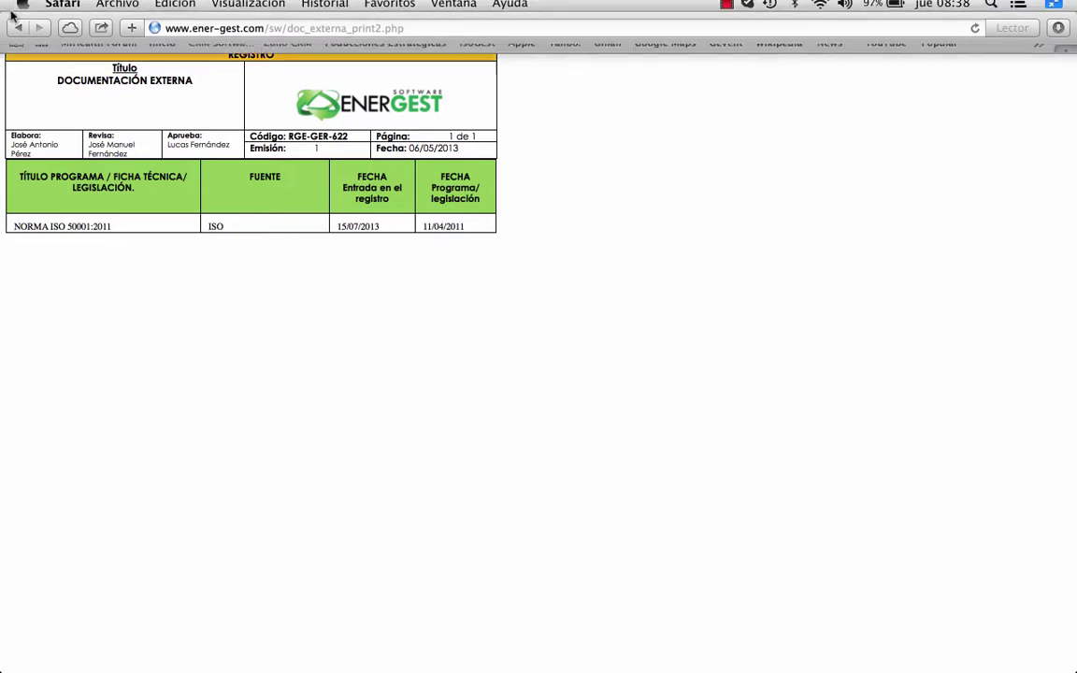
click(21, 10)
click(83, 214)
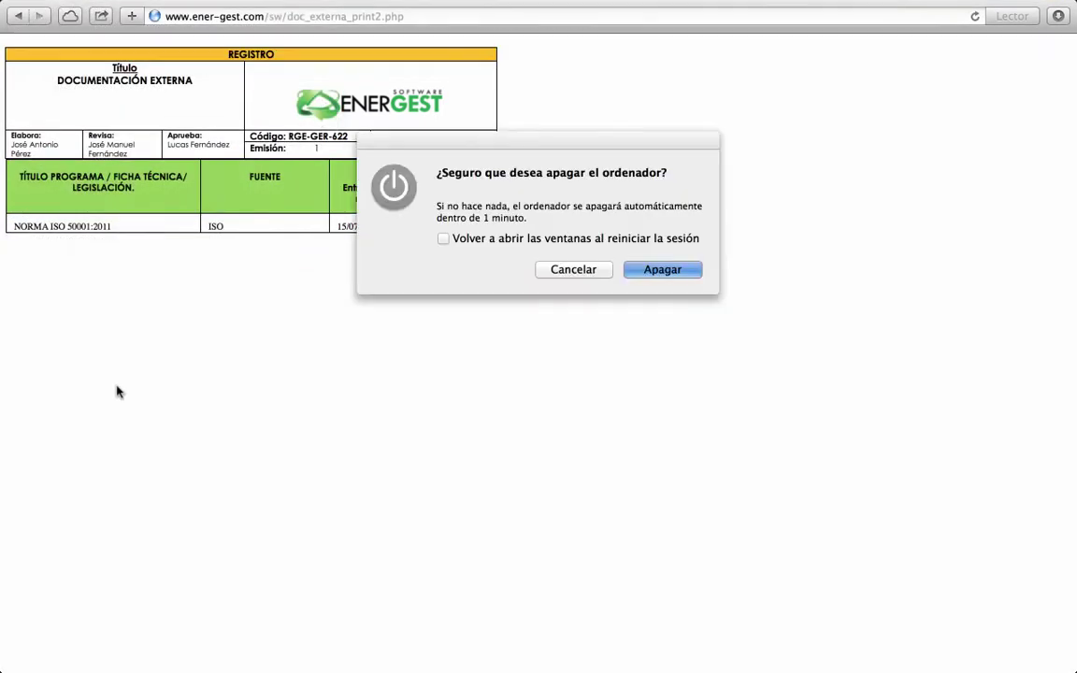
click(566, 271)
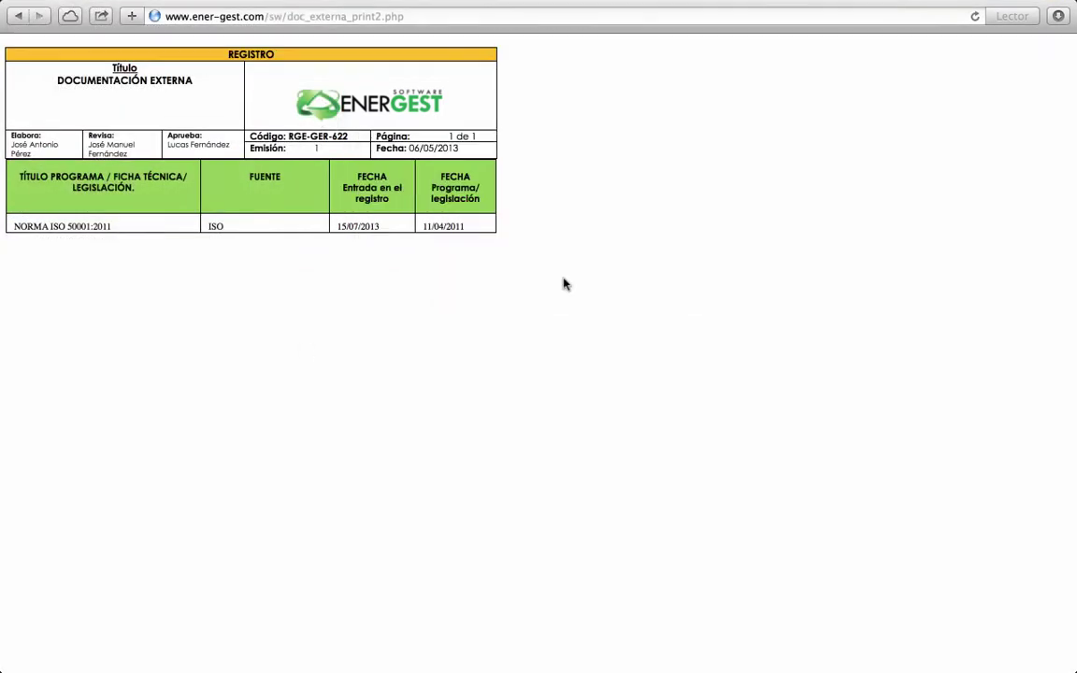
Return from the printable external documentation register and open the list of procedures and instructions
click(18, 16)
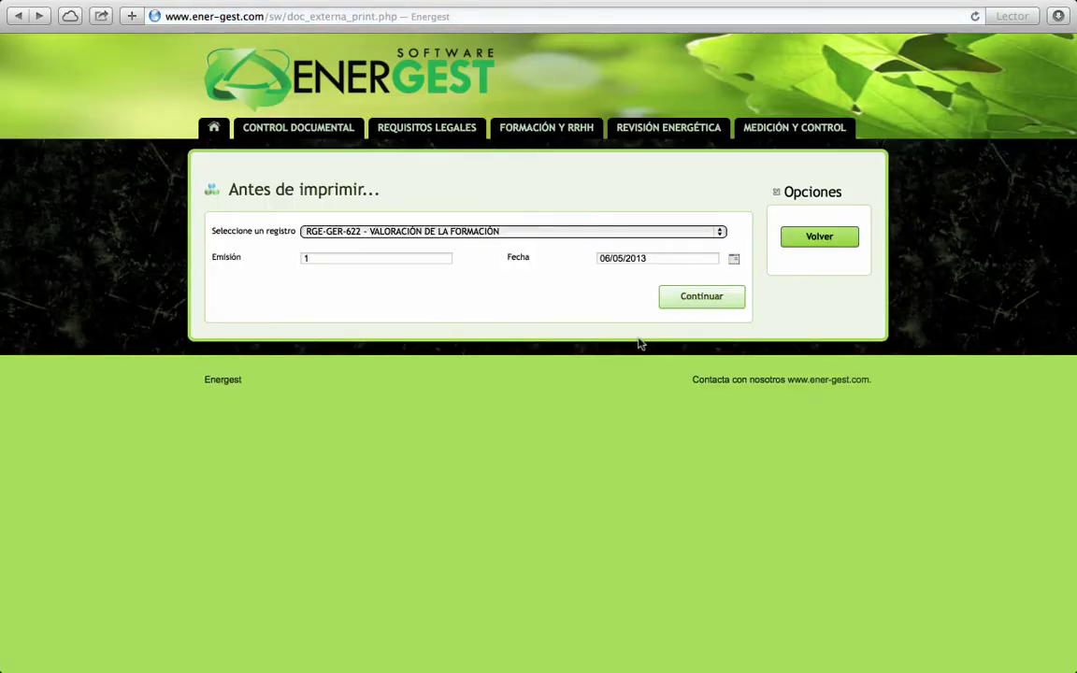
click(806, 241)
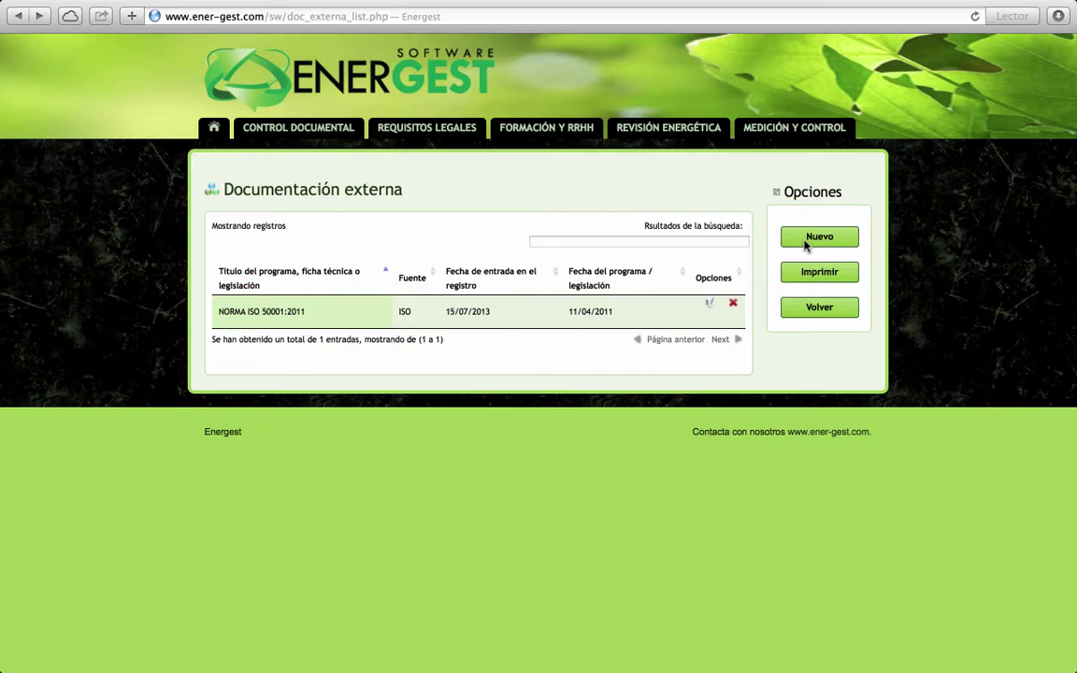
mouse_move(299, 127)
mouse_move(321, 159)
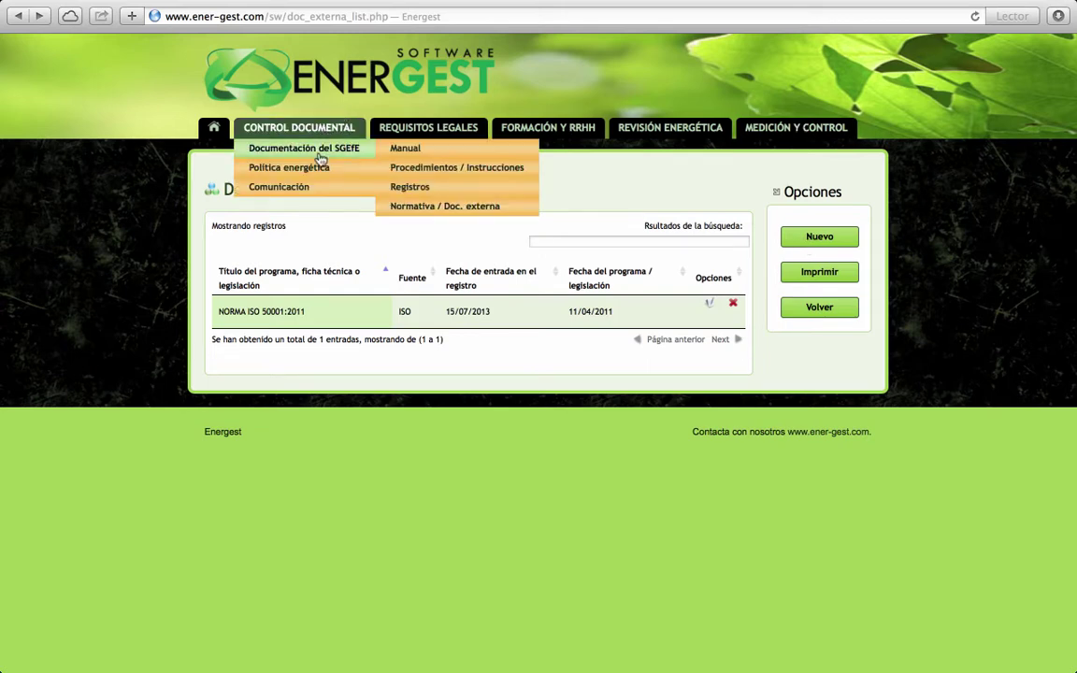
click(422, 173)
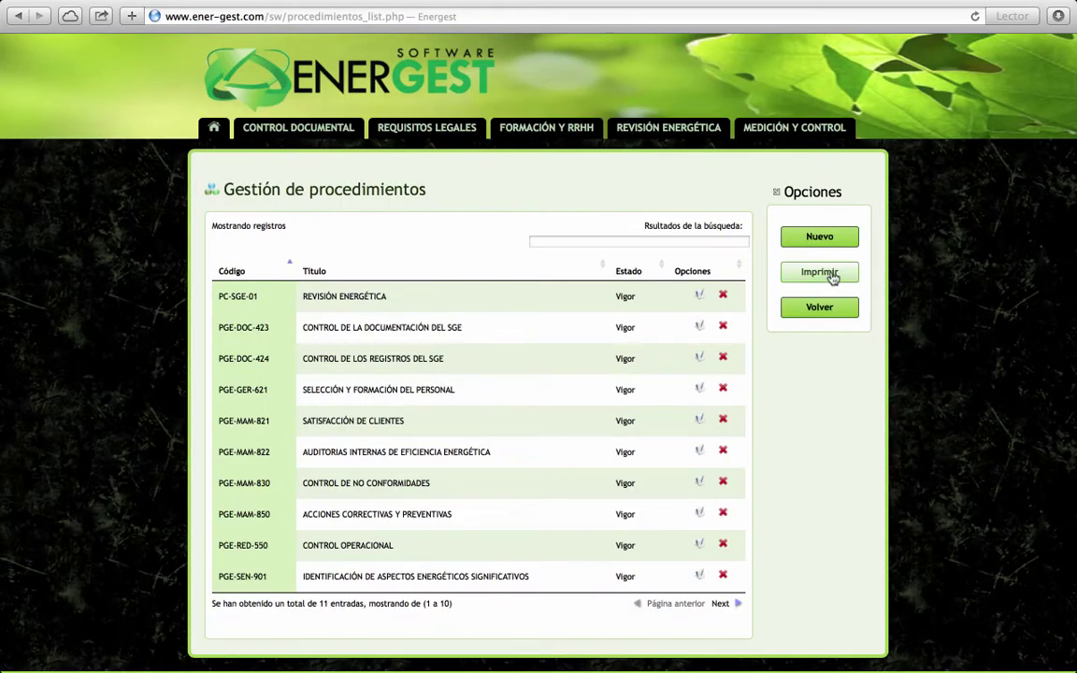
Generate the printable procedures register using record RGE-DOC-423 - LISTADO DE PROCEDIMIENTOS DEL SGE
click(831, 274)
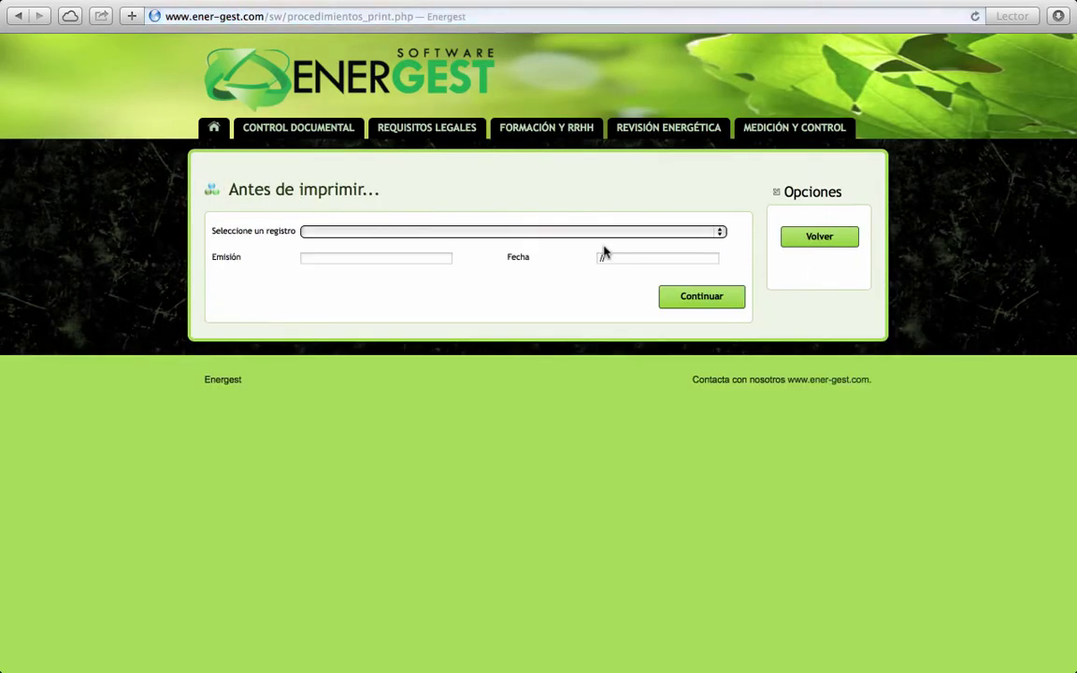
click(600, 232)
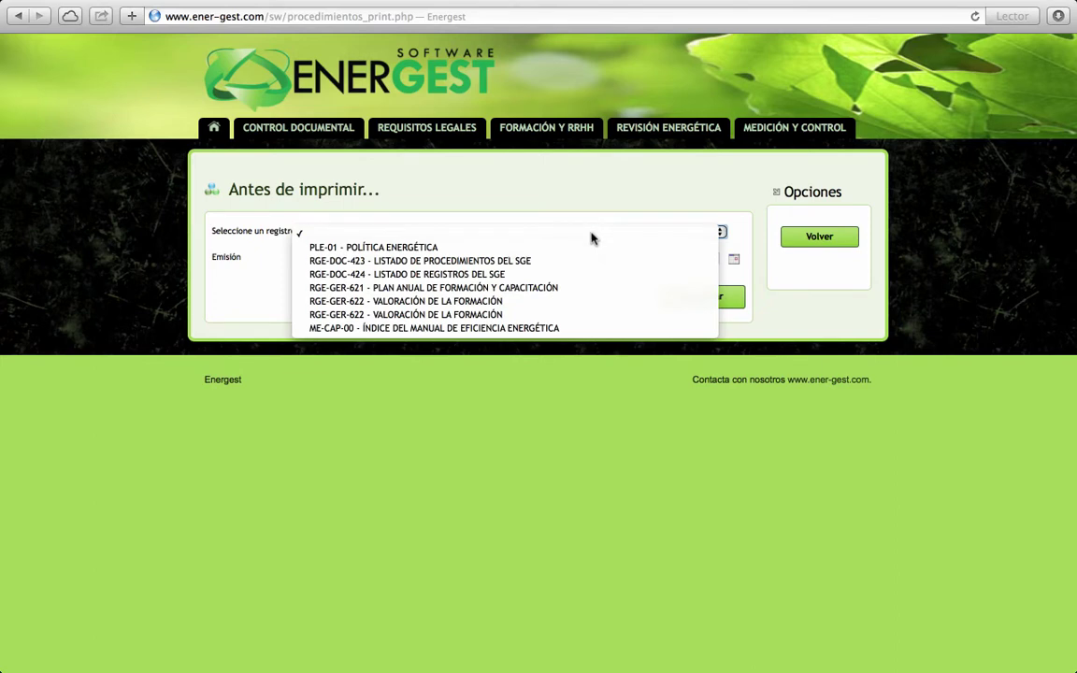
click(423, 261)
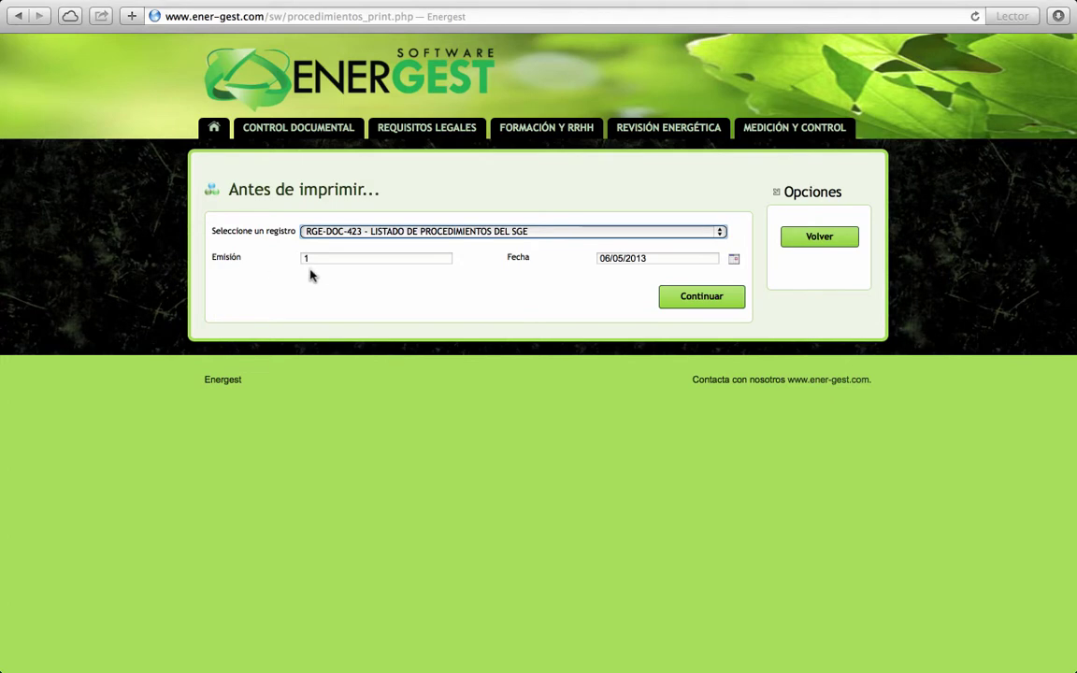
click(702, 304)
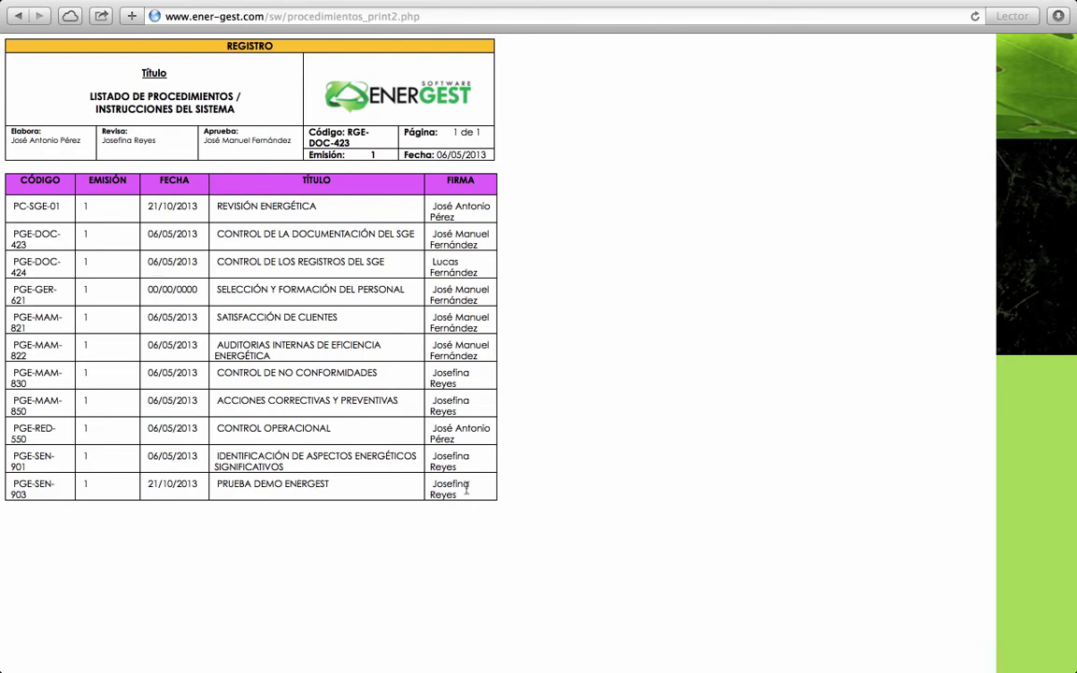
Examine the PRUEBA DEMO ENERGEST row in the printable register and return to the procedures list
drag(469, 486, 14, 487)
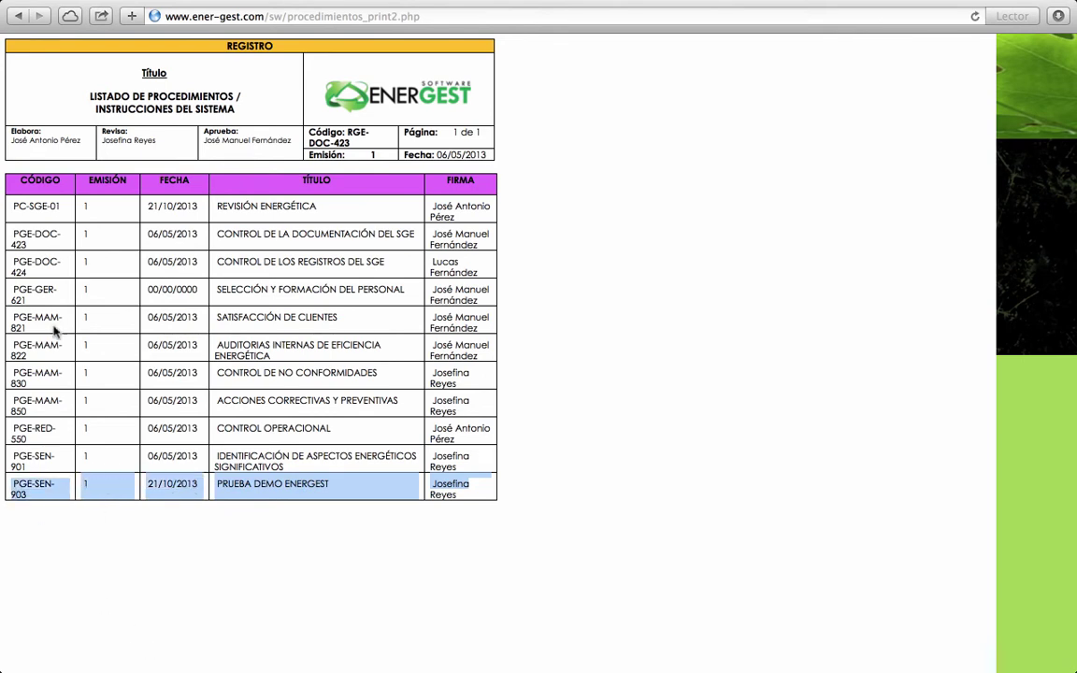
click(19, 20)
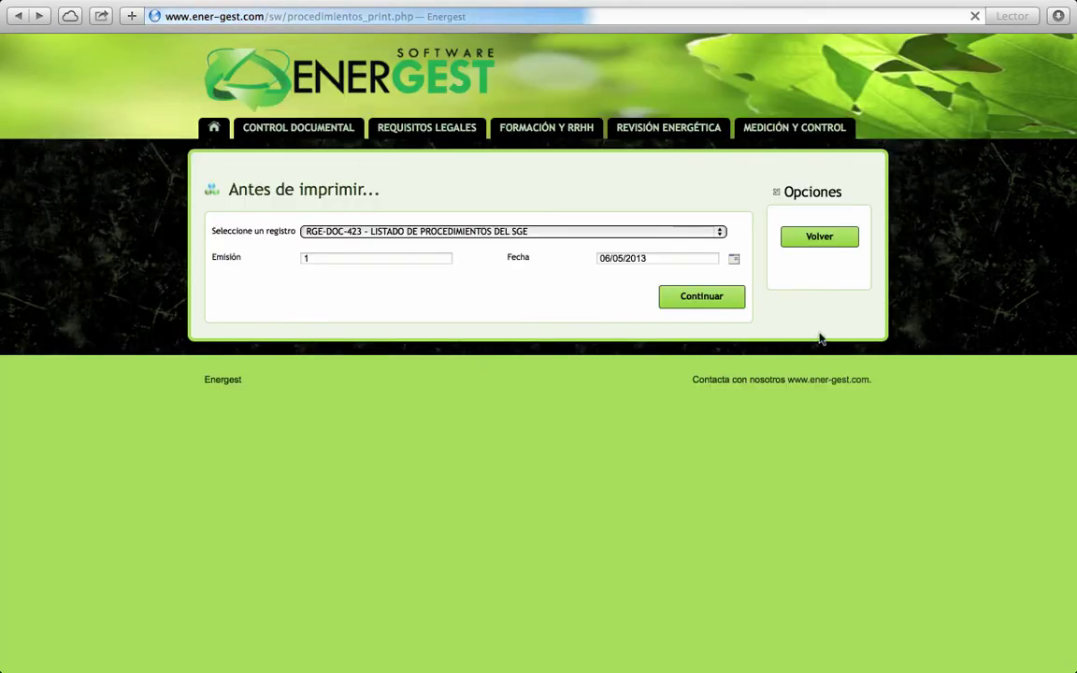
click(838, 241)
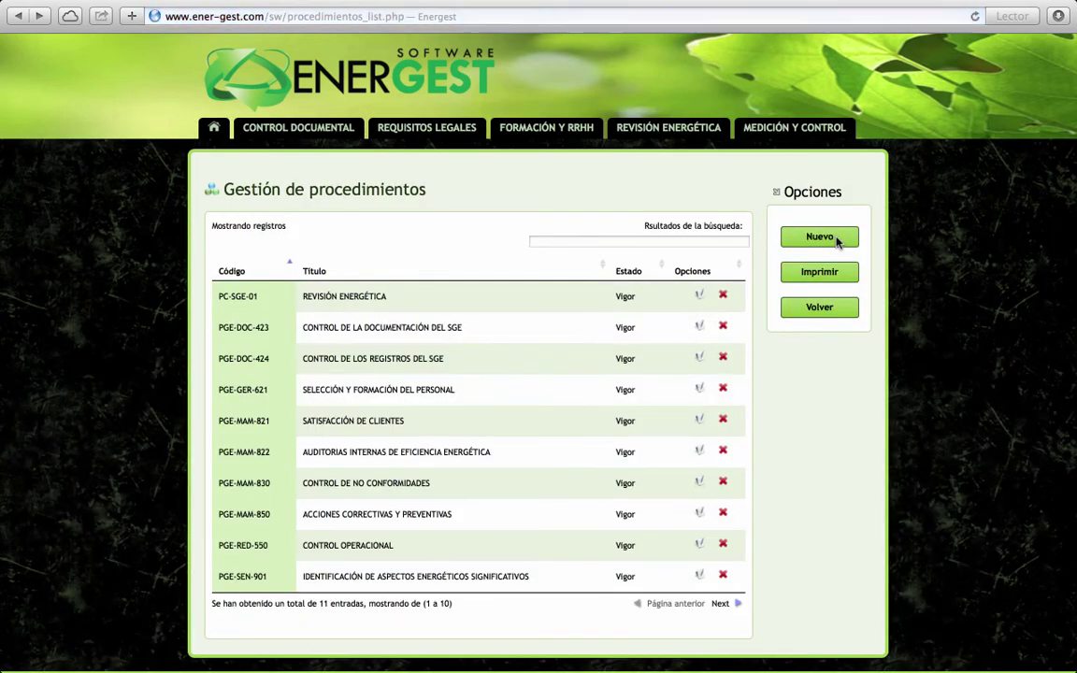